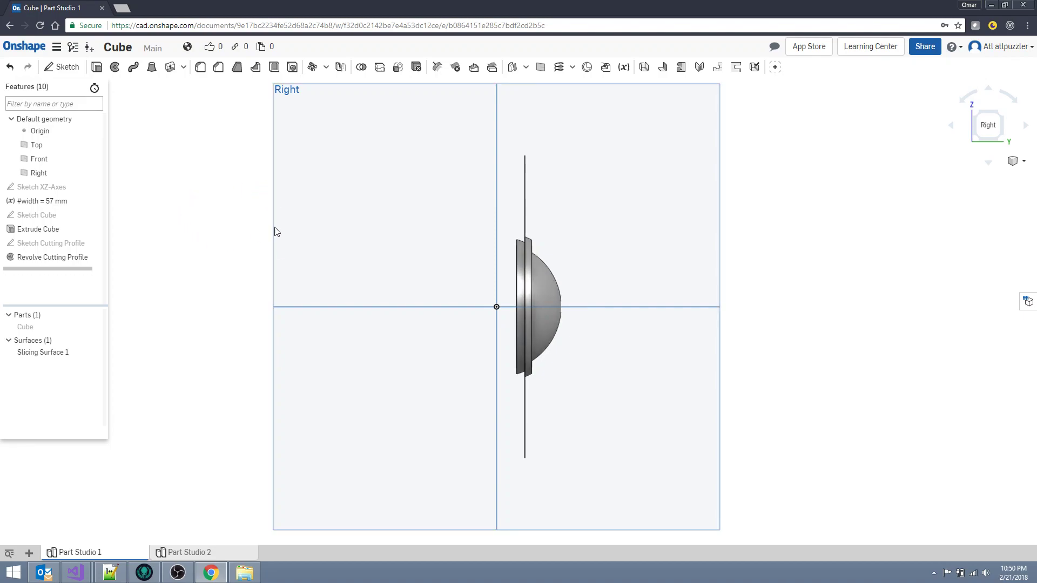
Step: Review the cutting-profile sketch, accept it to rebuild the revolve, and return to Right view
{"action": "double_click", "coordinate": [28, 244]}
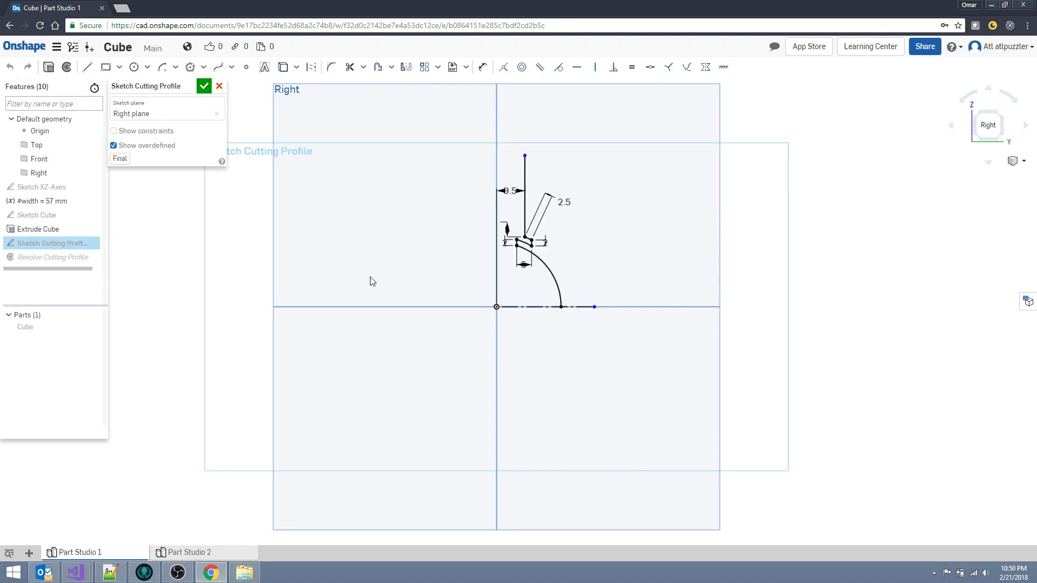
{"action": "scroll", "coordinate": [541, 281], "scroll_direction": "up", "scroll_amount": 3}
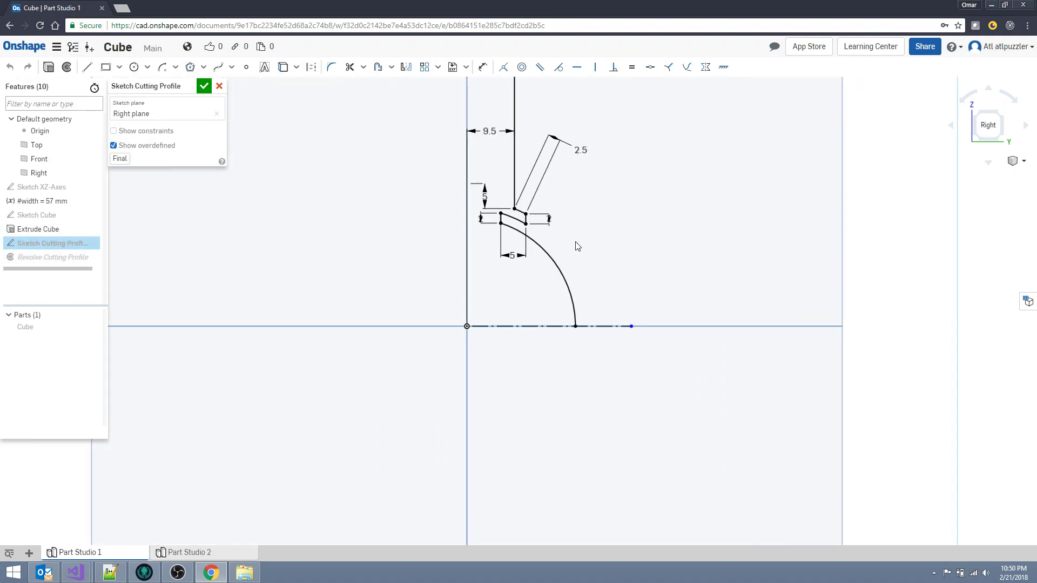
{"action": "mouse_move", "coordinate": [614, 265]}
{"action": "middle_mouse_down"}
{"action": "mouse_move", "coordinate": [614, 338]}
{"action": "mouse_move", "coordinate": [595, 325]}
{"action": "middle_mouse_up"}
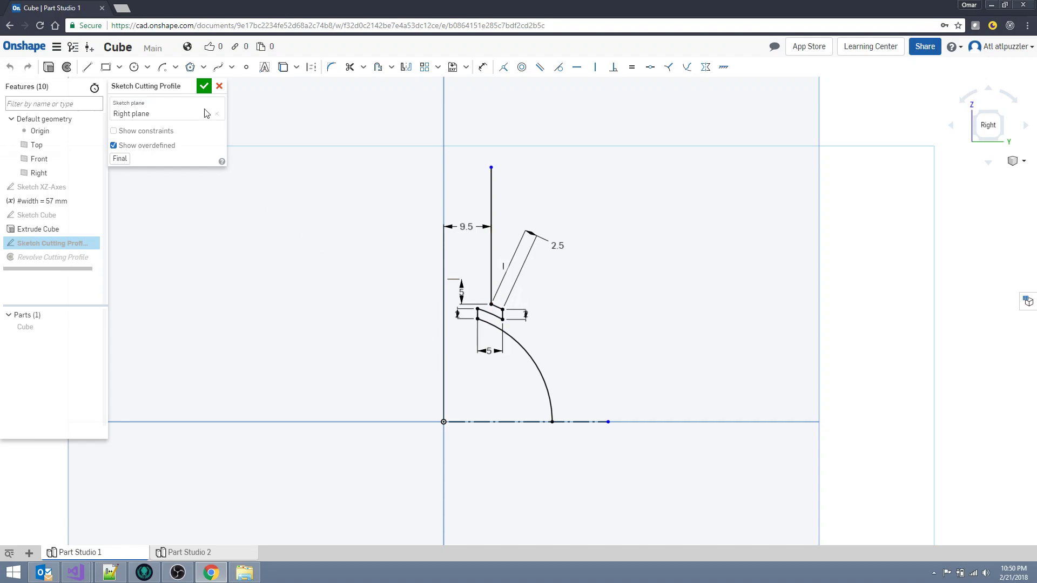
{"action": "left_click", "coordinate": [205, 86]}
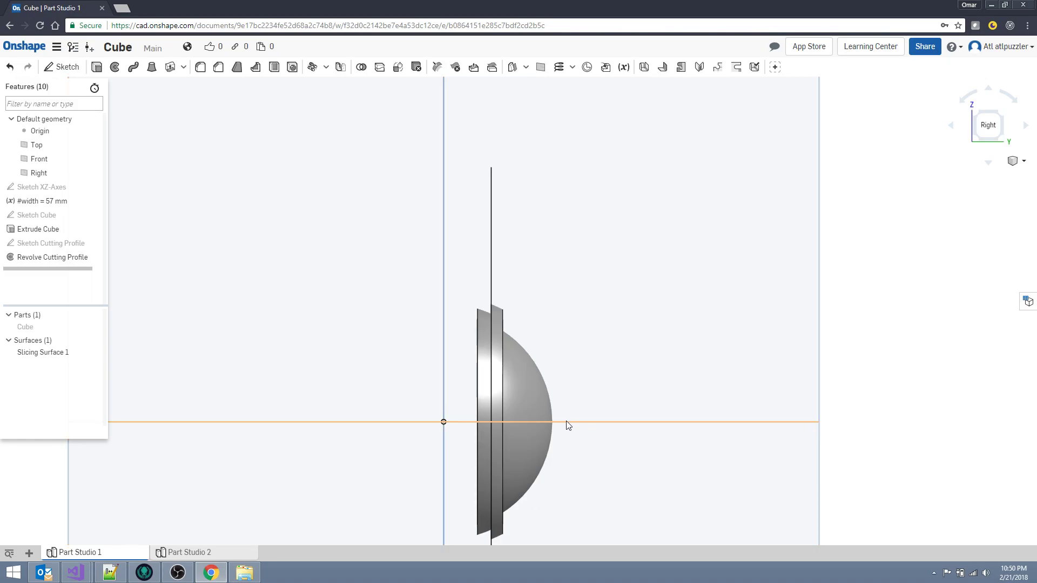
{"action": "right_click_drag", "start_coordinate": [420, 361], "coordinate": [357, 332]}
{"action": "left_click", "coordinate": [987, 123]}
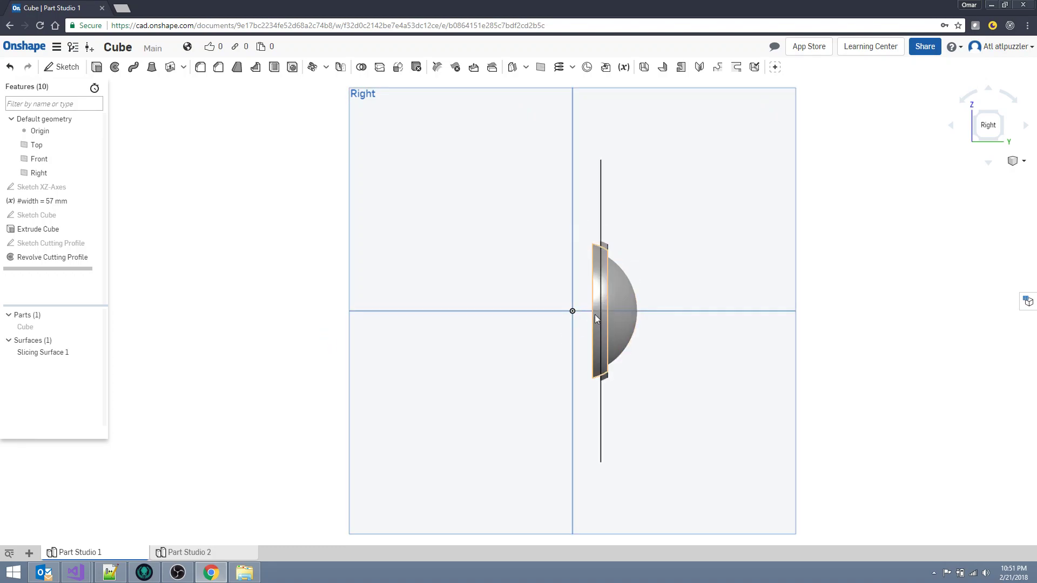
Step: Replace 'Slicing' with 'Cutting' in the surface name to make it Cutting Surface 1
{"action": "right_click", "coordinate": [49, 354]}
{"action": "left_click", "coordinate": [58, 359]}
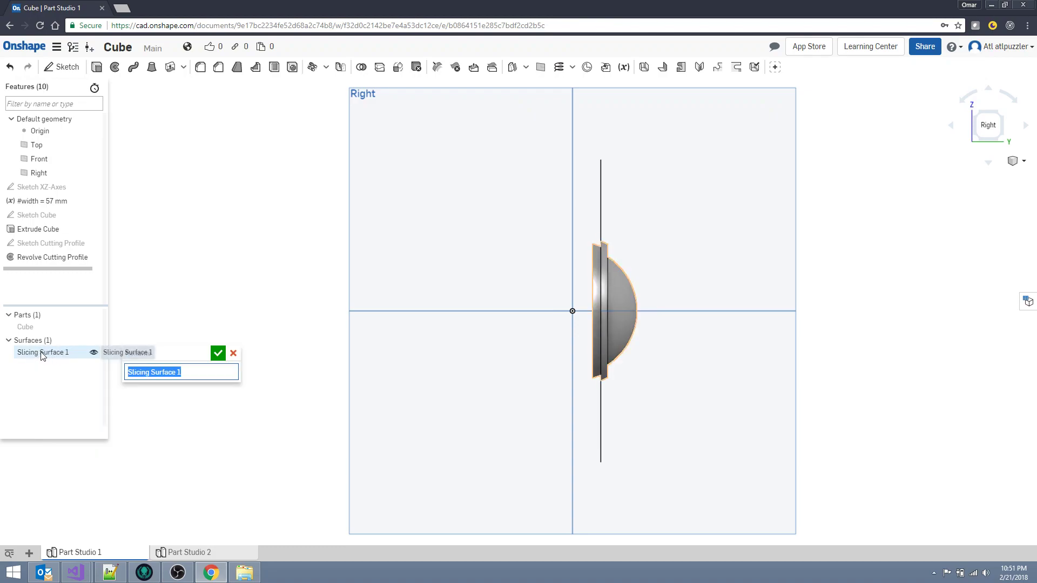
{"action": "key", "text": "End"}
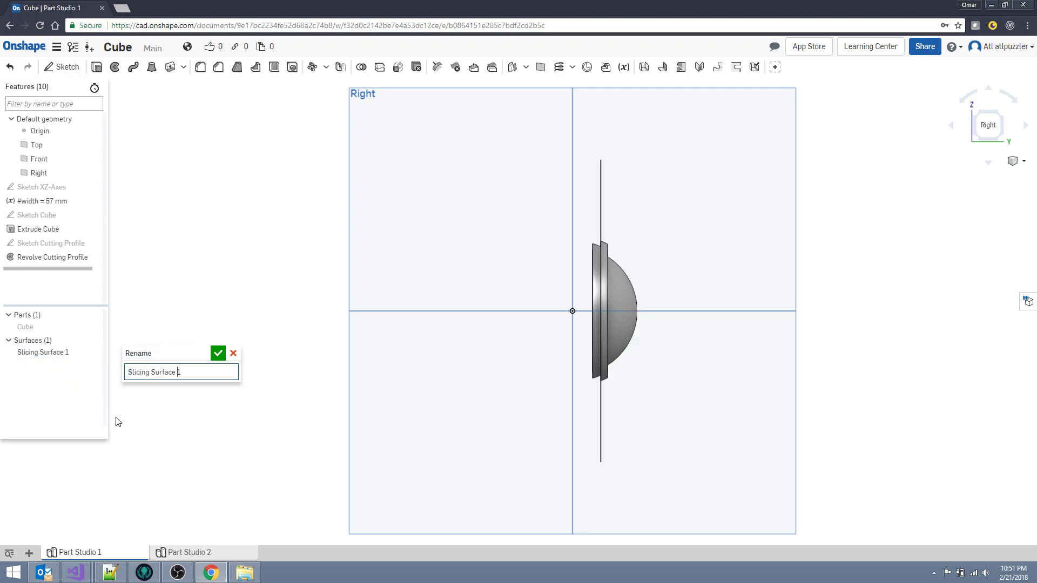
{"action": "key", "text": "Home"}
{"action": "key", "text": "ctrl+shift+Right"}
{"action": "type", "text": "Cutting"}
{"action": "key", "text": "Return"}
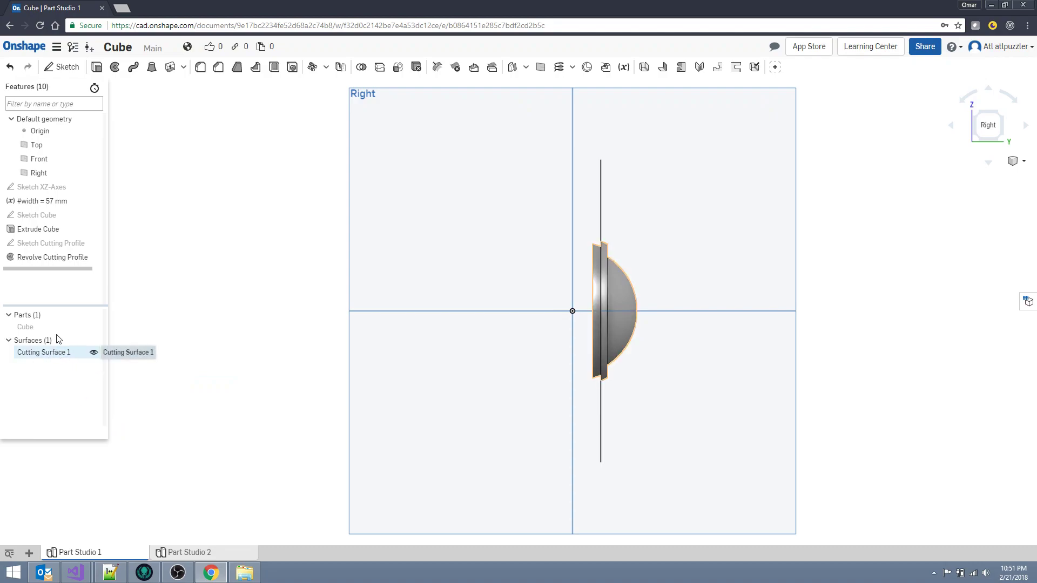
Step: Unhide the Cube part and orbit to see it with the cutting disc
{"action": "left_click", "coordinate": [94, 327]}
{"action": "mouse_move", "coordinate": [250, 287]}
{"action": "right_mouse_down"}
{"action": "mouse_move", "coordinate": [227, 286]}
{"action": "mouse_move", "coordinate": [243, 289]}
{"action": "right_mouse_up"}
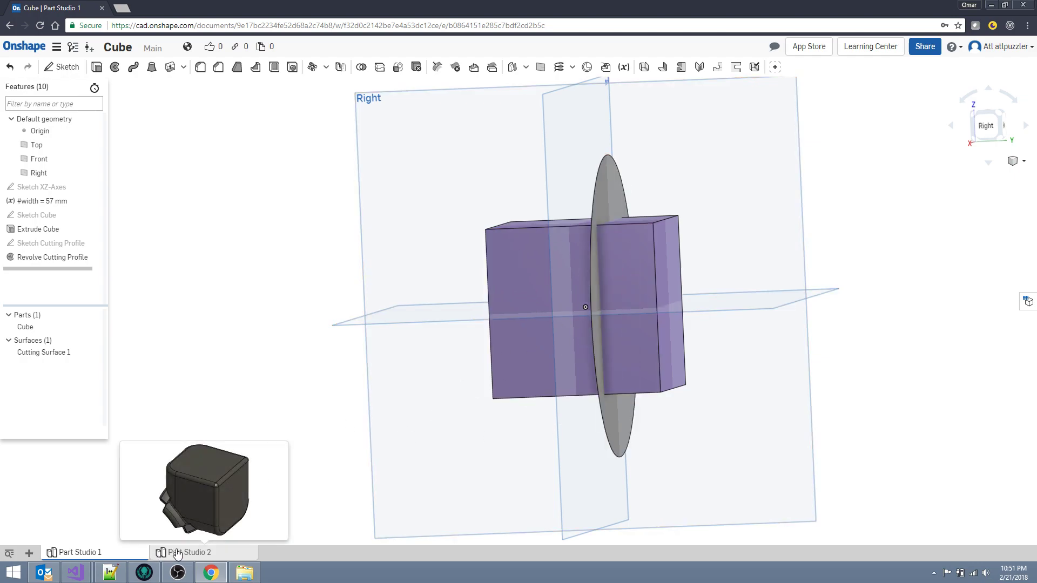
Step: Create a new Feature Studio from the + menu at the bottom-left
{"action": "left_click", "coordinate": [29, 554]}
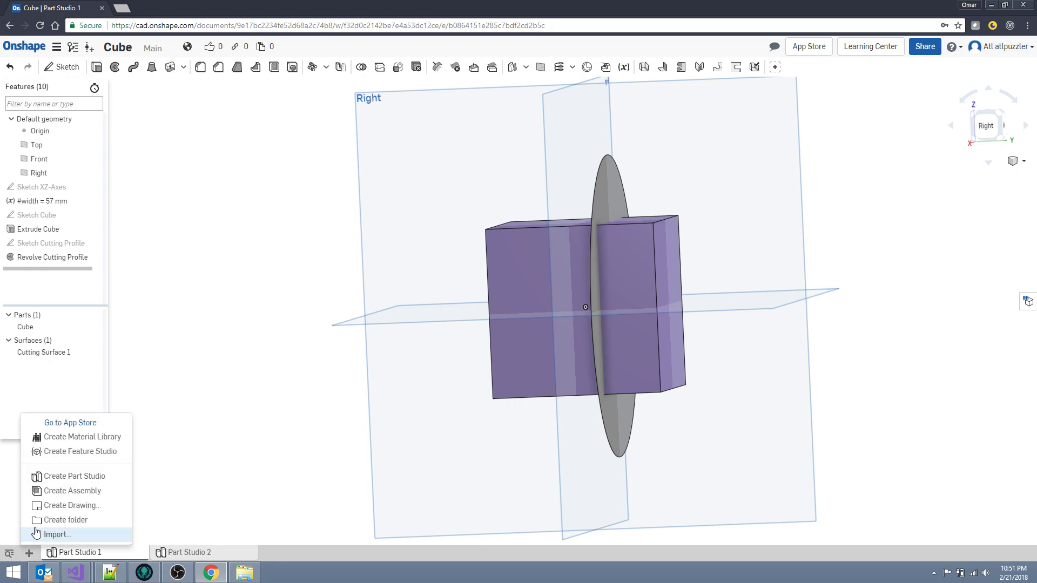
{"action": "left_click", "coordinate": [62, 454]}
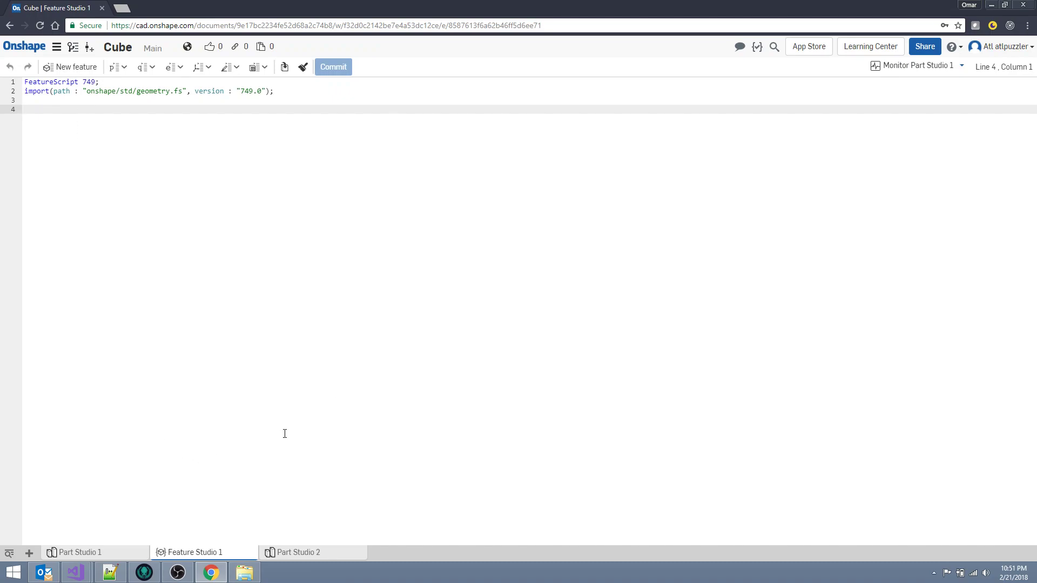
Step: Go to Part Studio 1, centre the cube from the Right, expand Surfaces, and tilt to an oblique view
{"action": "left_click", "coordinate": [83, 554]}
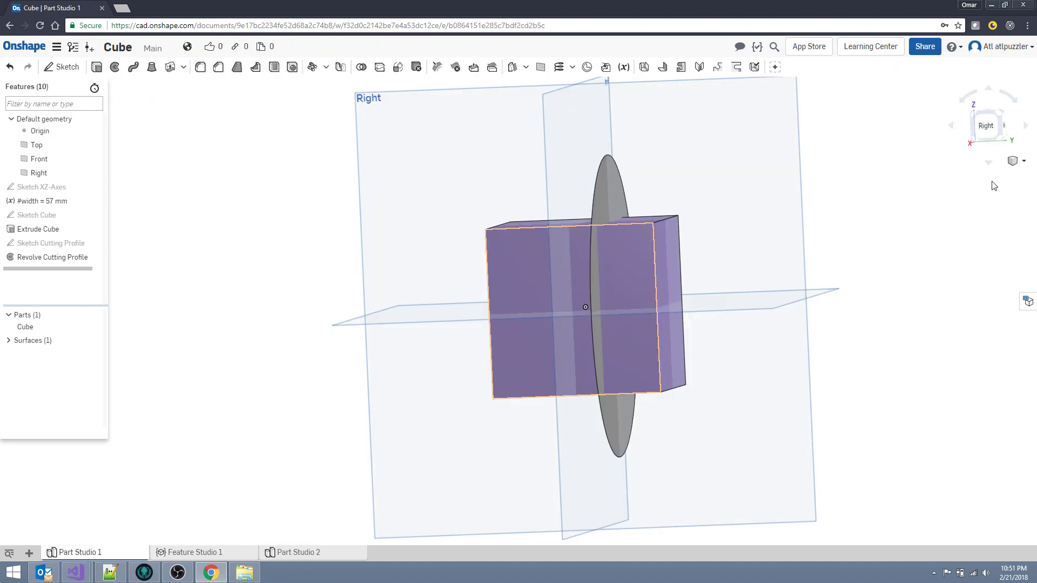
{"action": "left_click", "coordinate": [986, 125]}
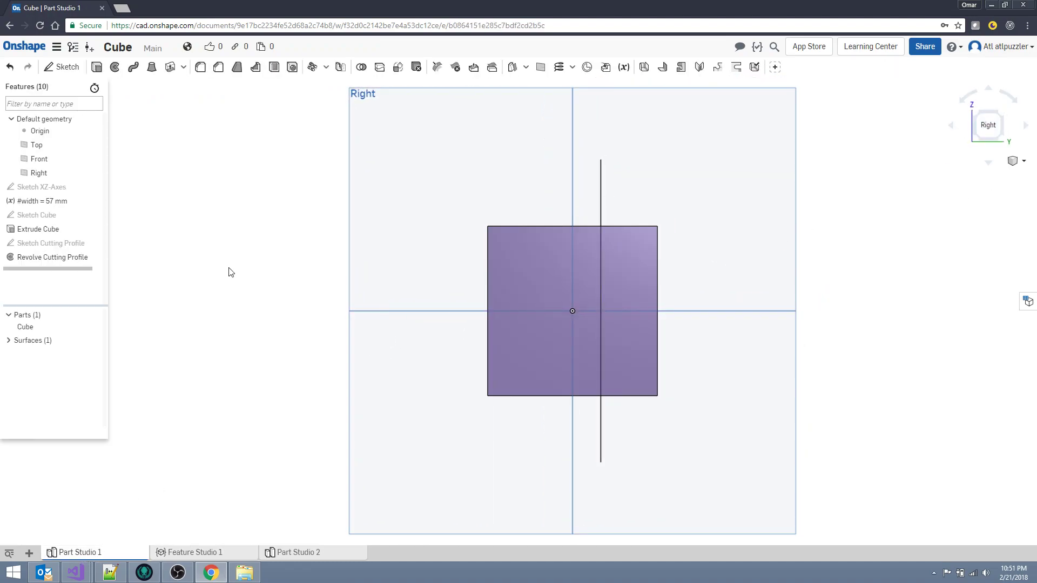
{"action": "scroll", "coordinate": [365, 322], "scroll_direction": "up", "scroll_amount": 2}
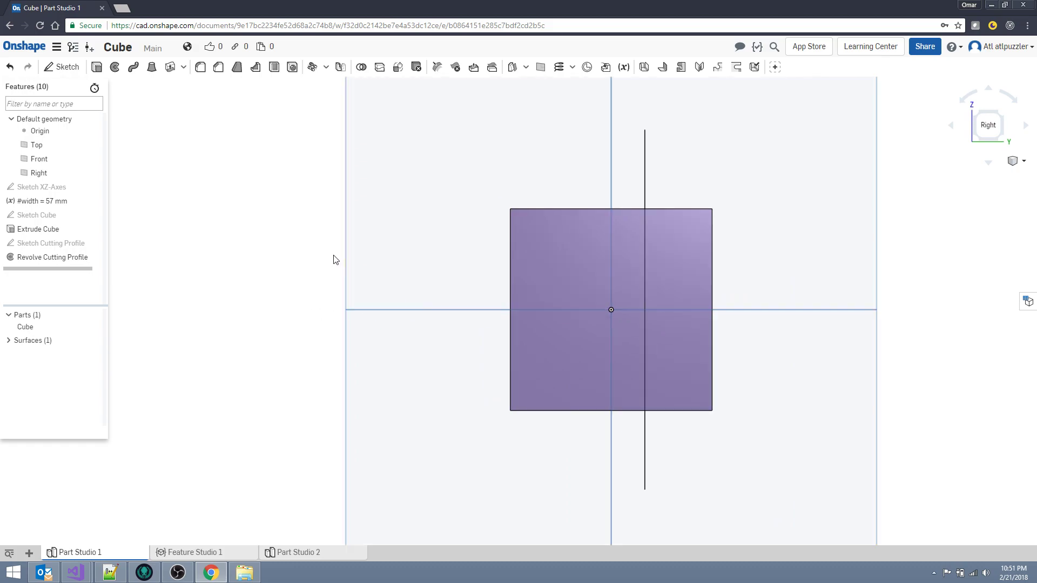
{"action": "middle_click_drag", "start_coordinate": [305, 254], "coordinate": [285, 259]}
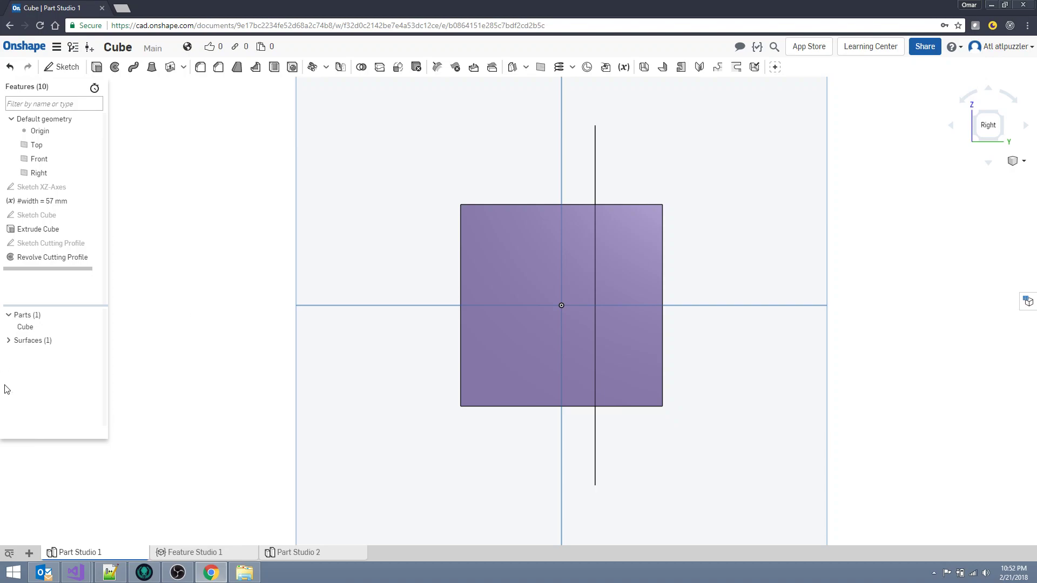
{"action": "left_click", "coordinate": [9, 340]}
{"action": "key", "text": "Left"}
{"action": "key", "text": "Down"}
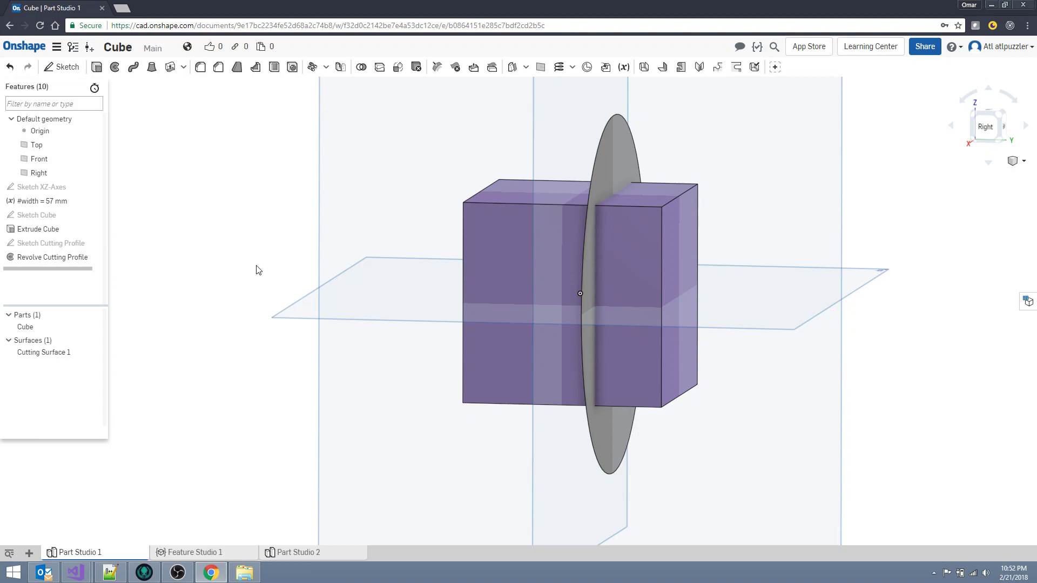
Step: Split the cube using Cutting Surface 1 as the tool
{"action": "left_click", "coordinate": [381, 68]}
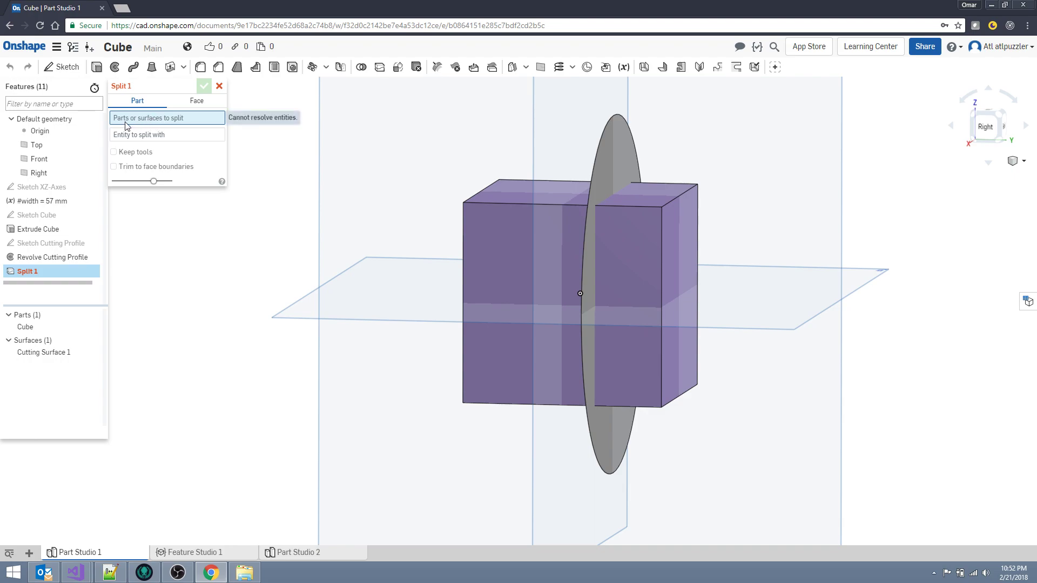
{"action": "left_click", "coordinate": [488, 212]}
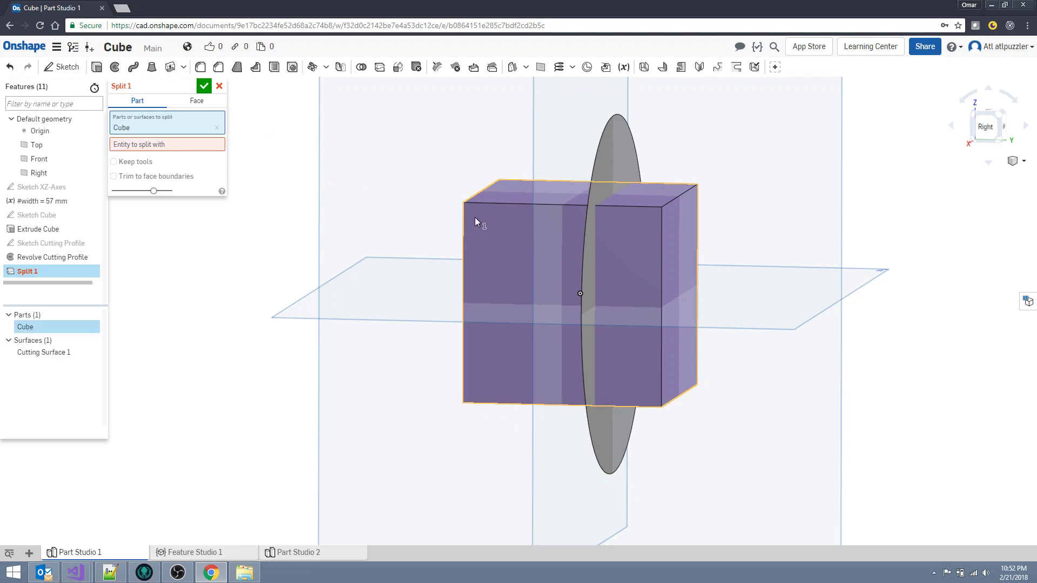
{"action": "left_click", "coordinate": [131, 146]}
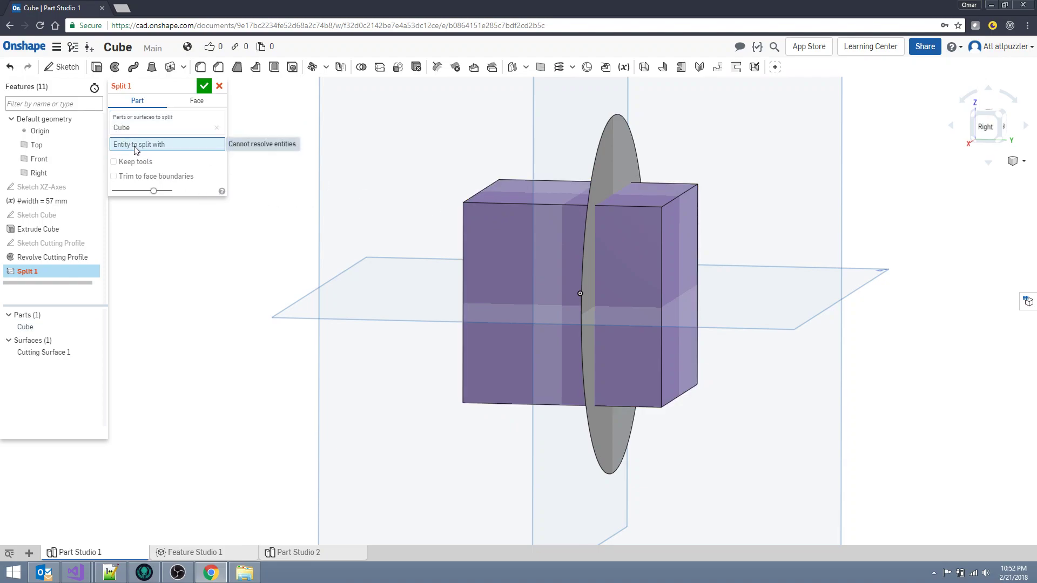
{"action": "left_click", "coordinate": [611, 158]}
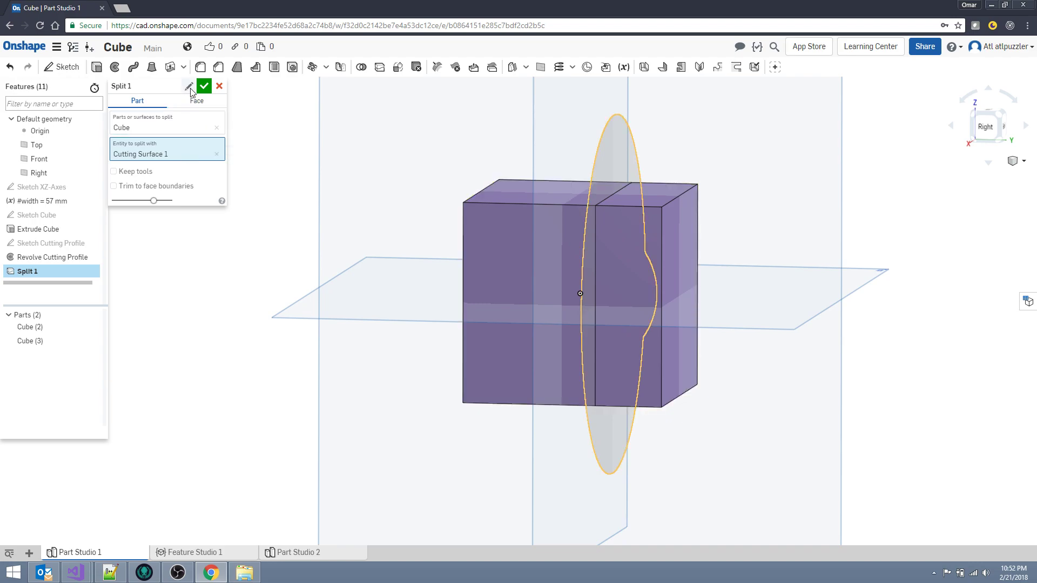
{"action": "left_click", "coordinate": [205, 85]}
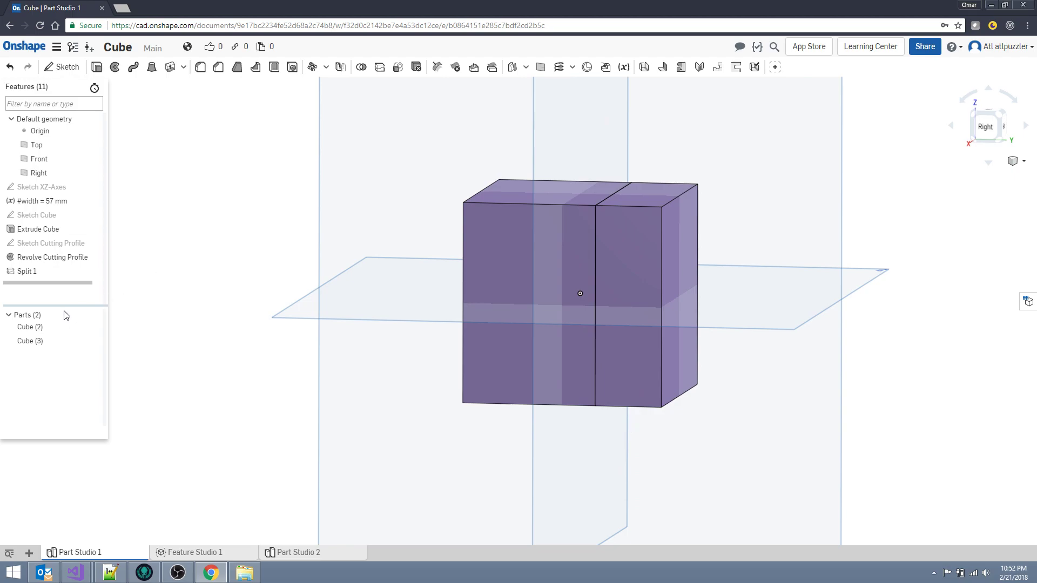
Step: Edit the split to keep the cutting surface and name it Split Cube X+
{"action": "double_click", "coordinate": [43, 267]}
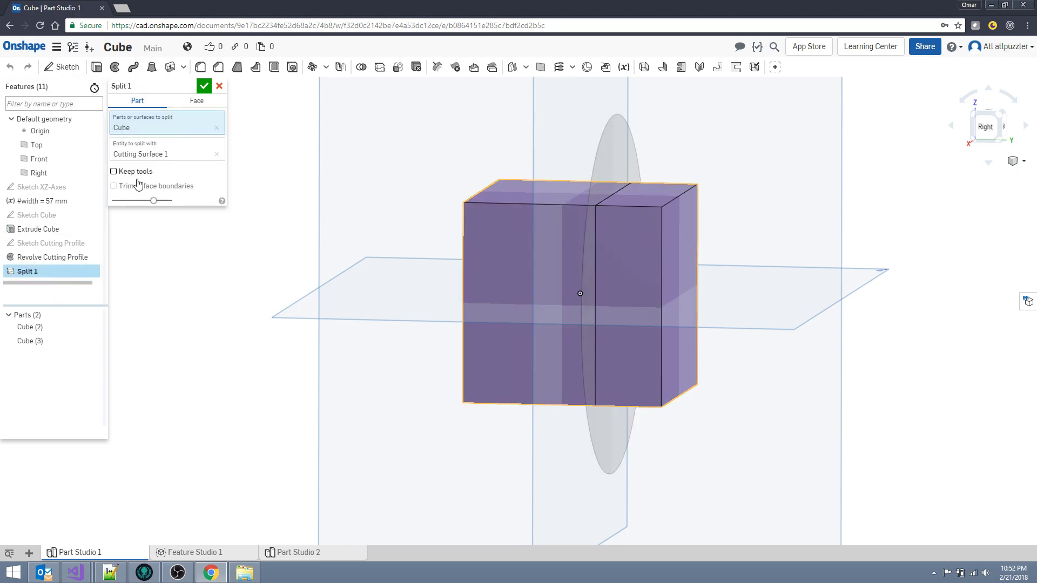
{"action": "left_click", "coordinate": [114, 172]}
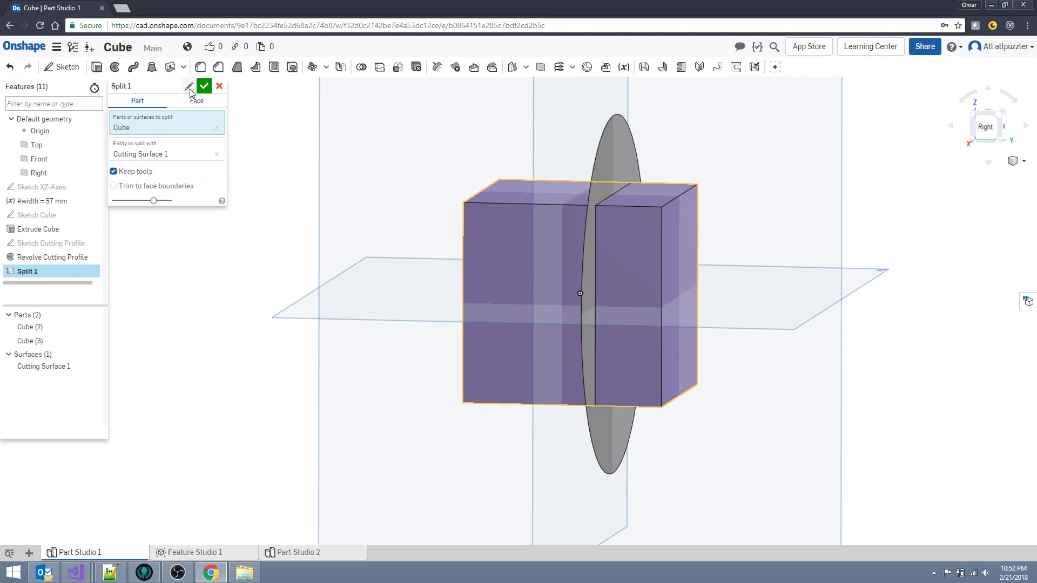
{"action": "left_click", "coordinate": [189, 87]}
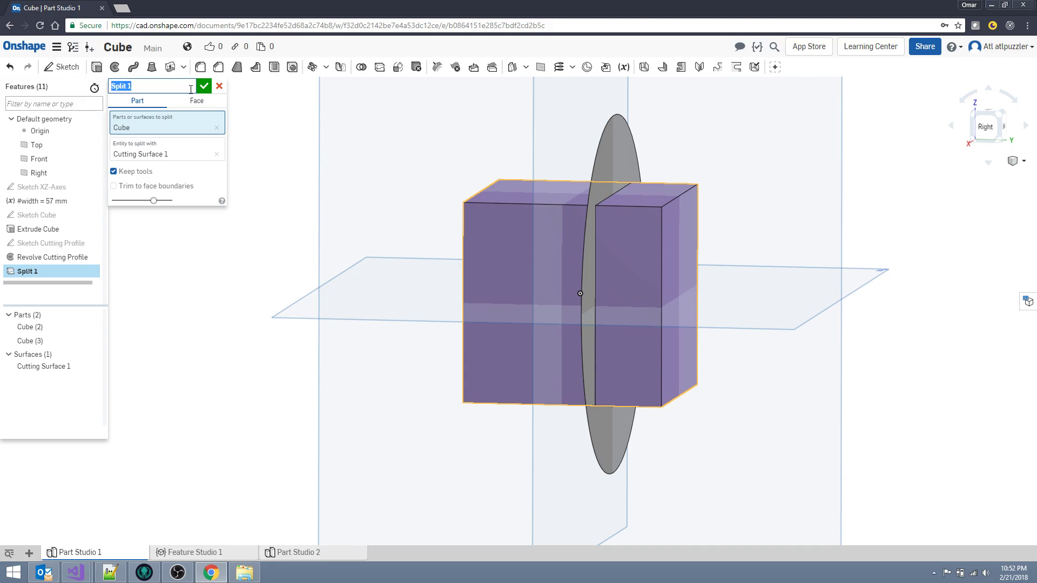
{"action": "left_click", "coordinate": [191, 89]}
{"action": "left_click", "coordinate": [204, 88]}
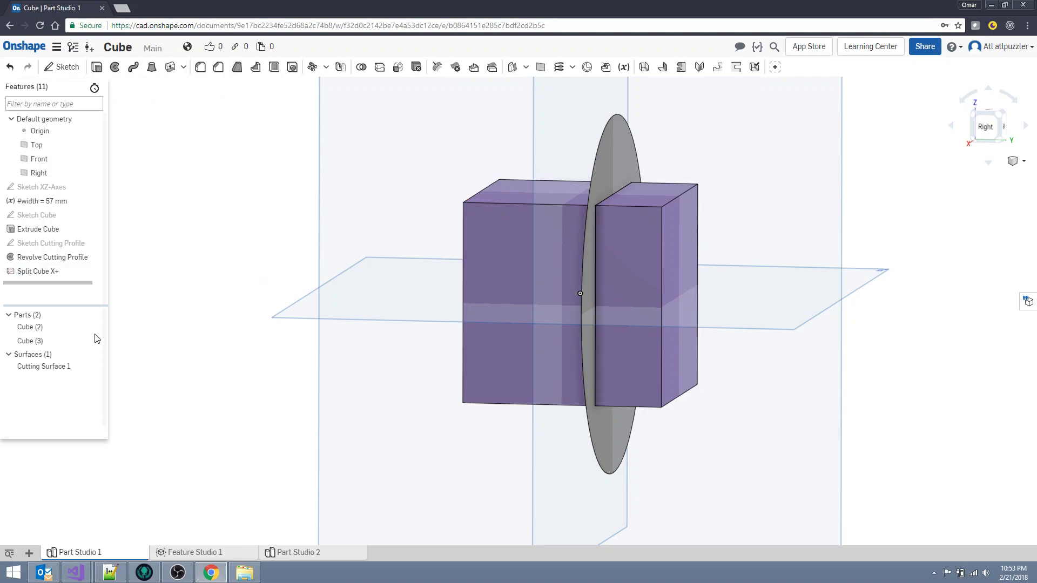
Step: Toggle Cutting Surface 1, Cube (3) and Cube (2) visibility to inspect each split half
{"action": "mouse_move", "coordinate": [85, 374]}
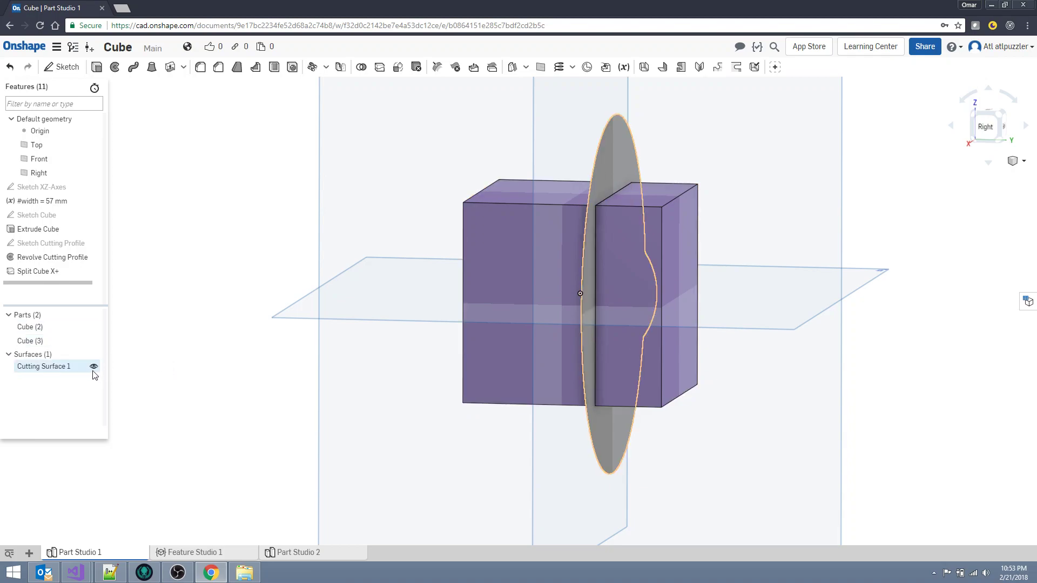
{"action": "left_click", "coordinate": [92, 366]}
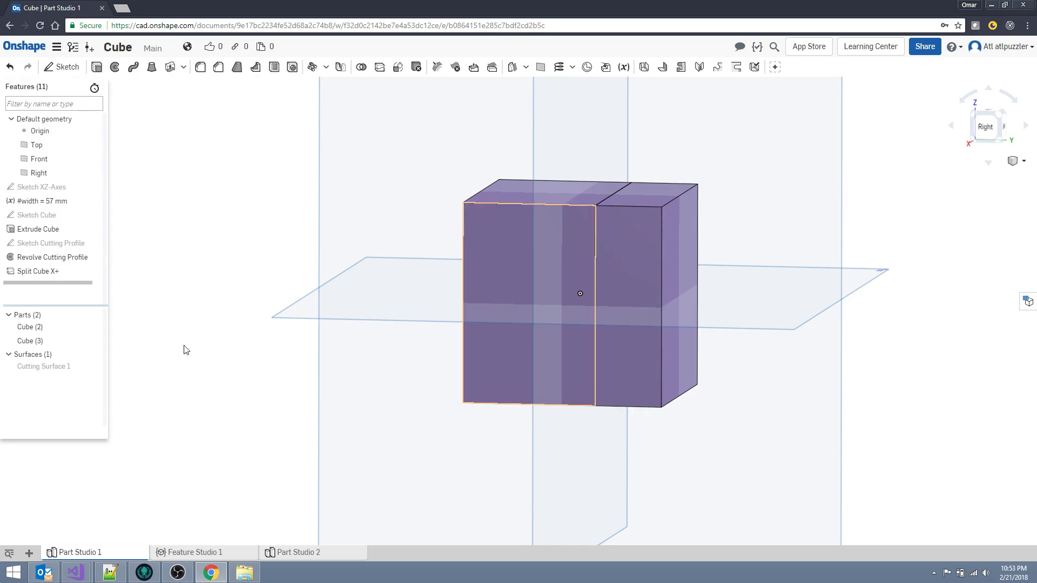
{"action": "left_click", "coordinate": [92, 340]}
{"action": "right_click_drag", "start_coordinate": [247, 340], "coordinate": [297, 361]}
{"action": "left_click", "coordinate": [93, 341]}
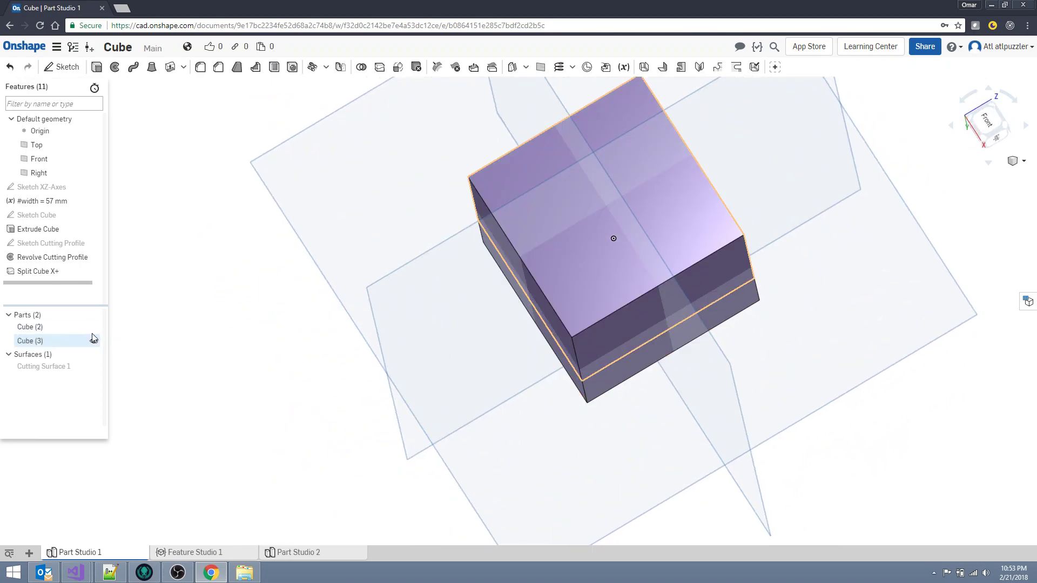
{"action": "left_click", "coordinate": [94, 329]}
{"action": "left_click", "coordinate": [986, 120]}
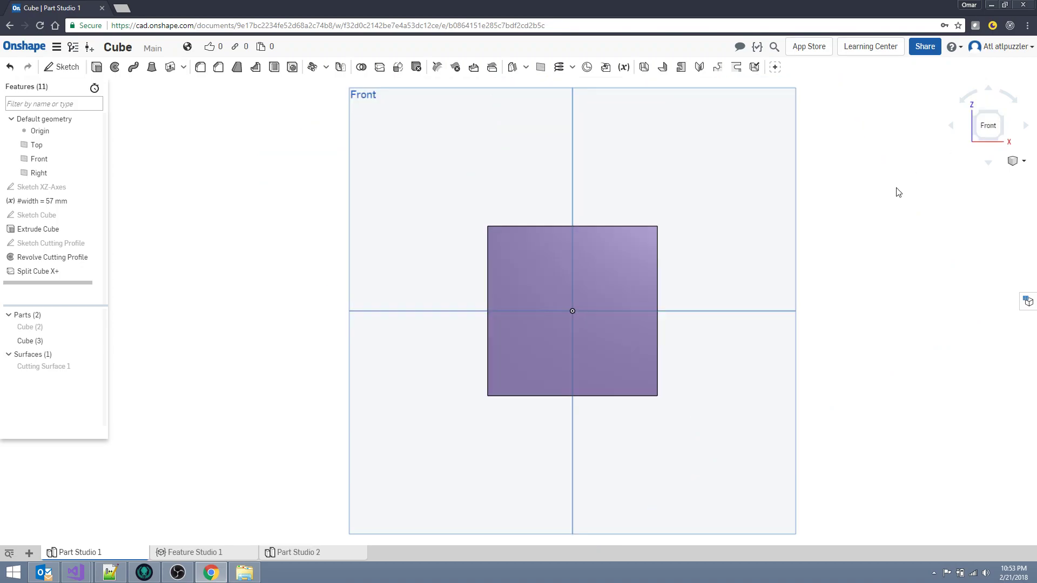
{"action": "key", "text": "shift+Right"}
{"action": "key", "text": "shift+Right"}
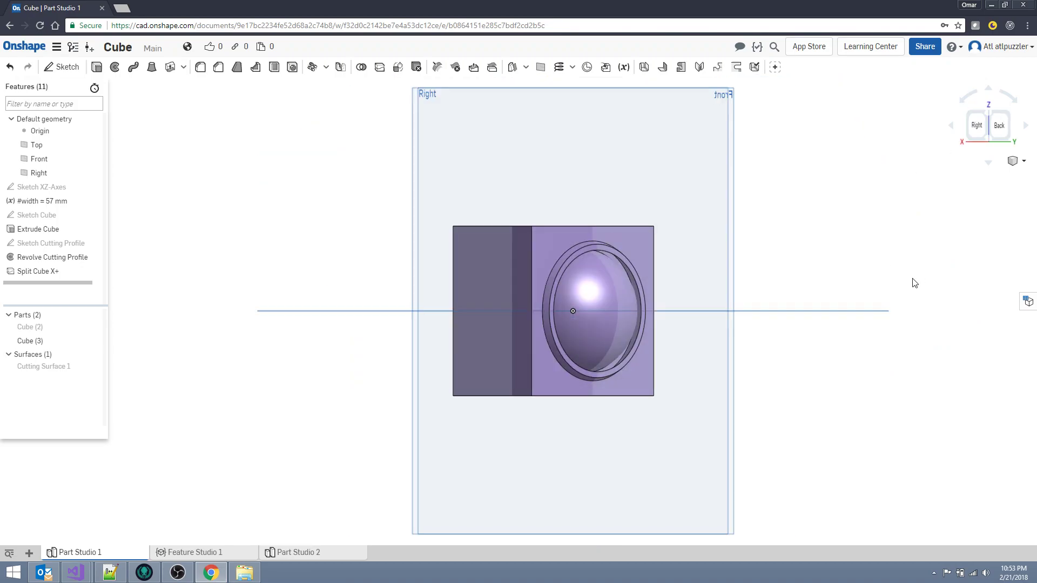
{"action": "key", "text": "Left"}
{"action": "key", "text": "Left"}
{"action": "key", "text": "Left"}
{"action": "key", "text": "Down"}
{"action": "key", "text": "Up"}
{"action": "key", "text": "Up"}
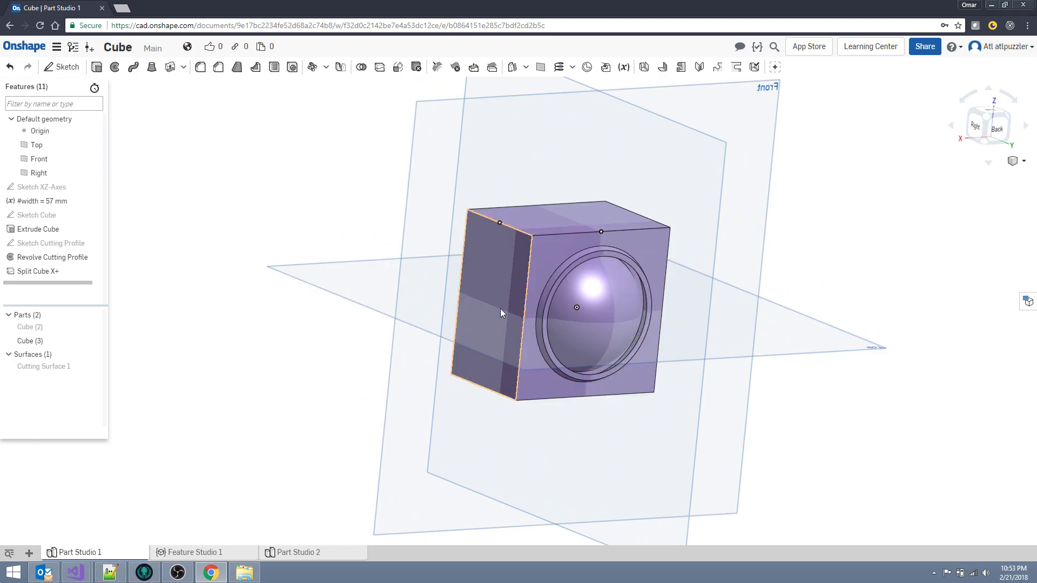
Step: Hide Cube (3) and show Cube (2), Cutting Surface 1 and Sketch XZ-Axes in Right view
{"action": "left_click", "coordinate": [94, 341]}
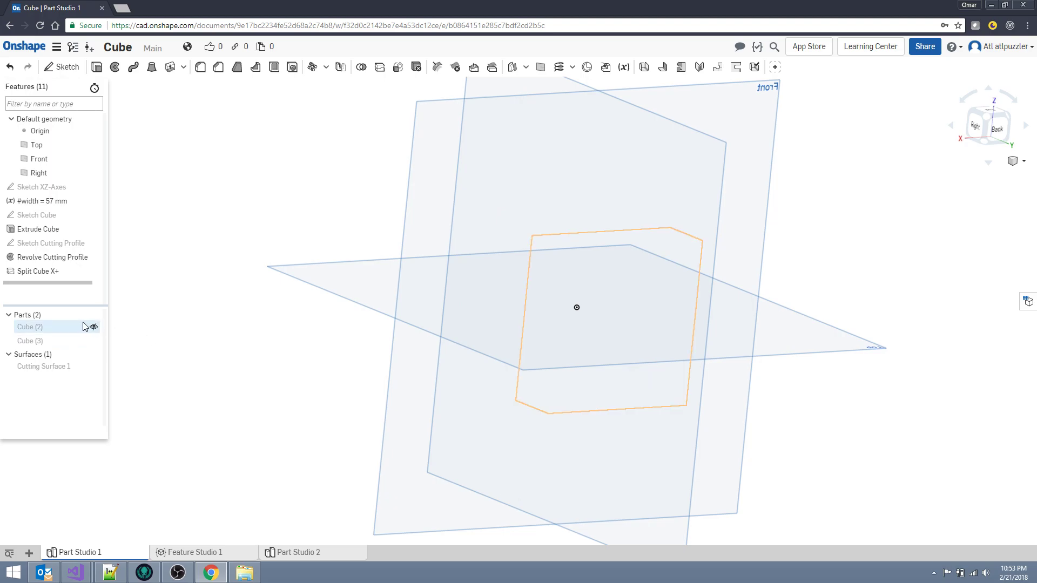
{"action": "left_click", "coordinate": [94, 328]}
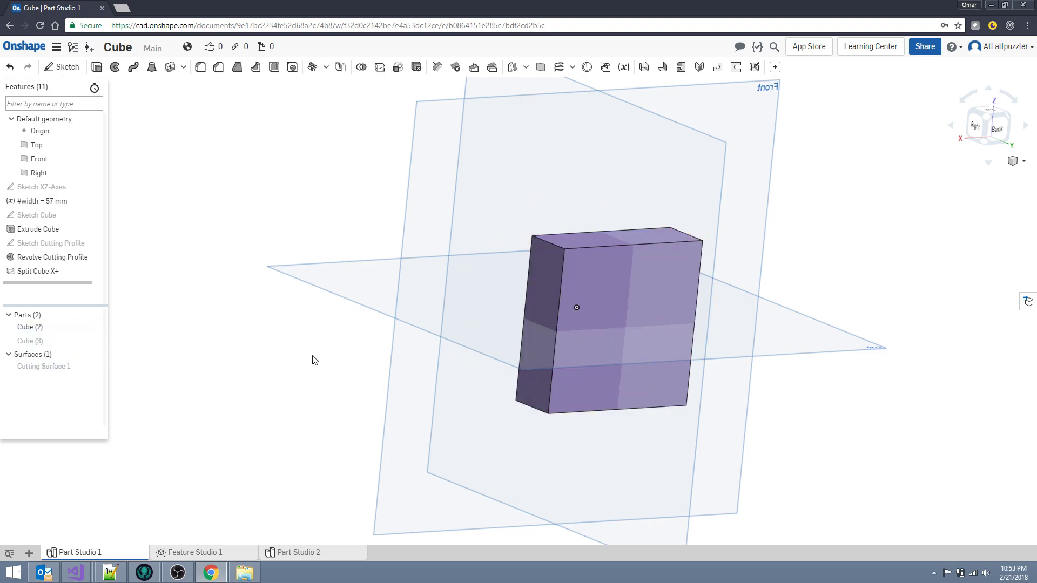
{"action": "left_click", "coordinate": [96, 366]}
{"action": "right_click_drag", "start_coordinate": [202, 359], "coordinate": [556, 353]}
{"action": "left_click", "coordinate": [988, 126]}
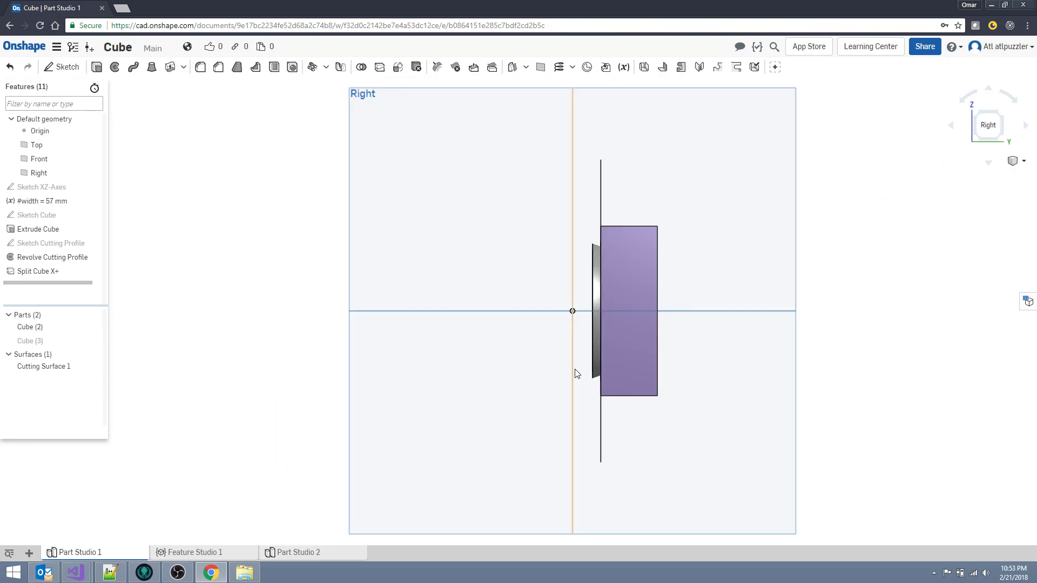
{"action": "mouse_move", "coordinate": [484, 342]}
{"action": "right_mouse_down"}
{"action": "mouse_move", "coordinate": [500, 338]}
{"action": "mouse_move", "coordinate": [487, 338]}
{"action": "right_mouse_up"}
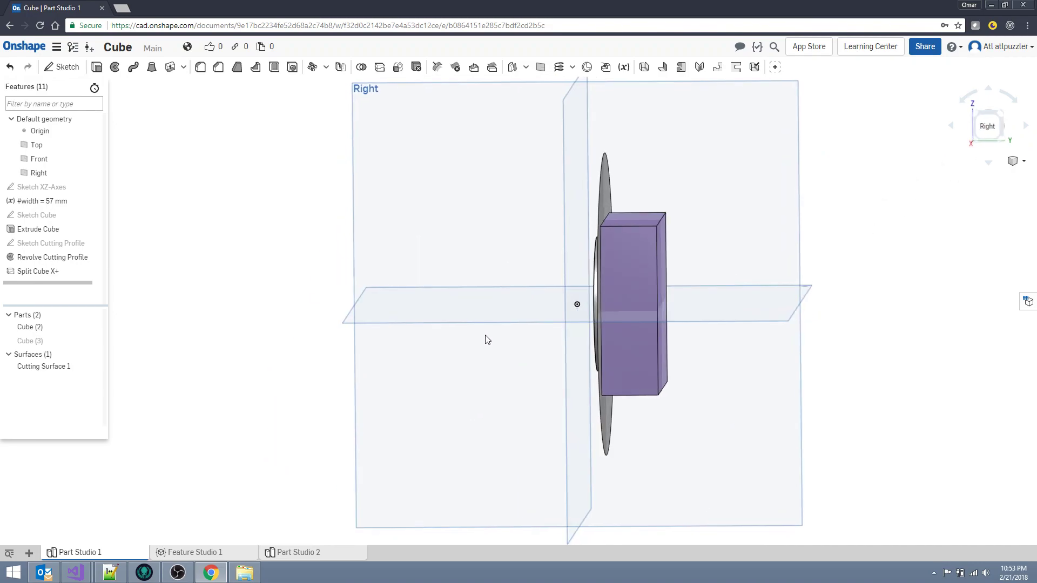
{"action": "key", "text": "shift+4"}
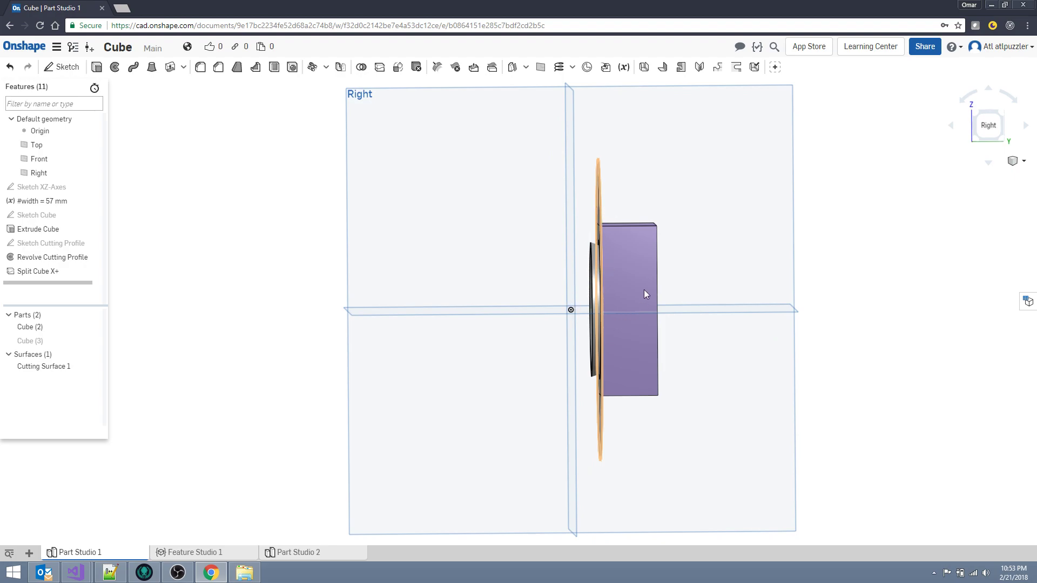
{"action": "left_click", "coordinate": [93, 187]}
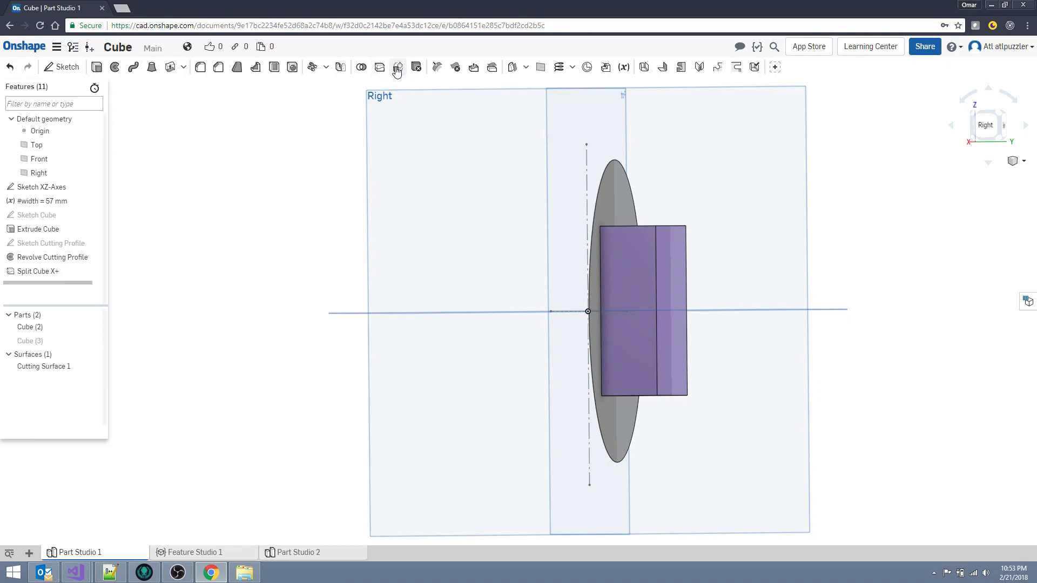
Step: Rotate Cutting Surface 1 by 90 deg about the vertical XZ-axes line
{"action": "left_click", "coordinate": [397, 69]}
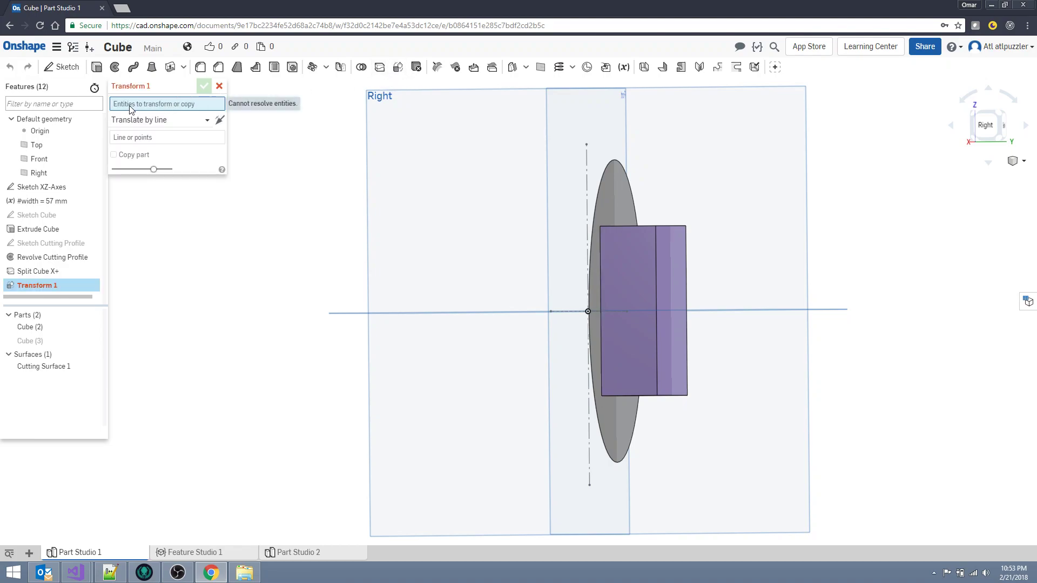
{"action": "left_click", "coordinate": [609, 204]}
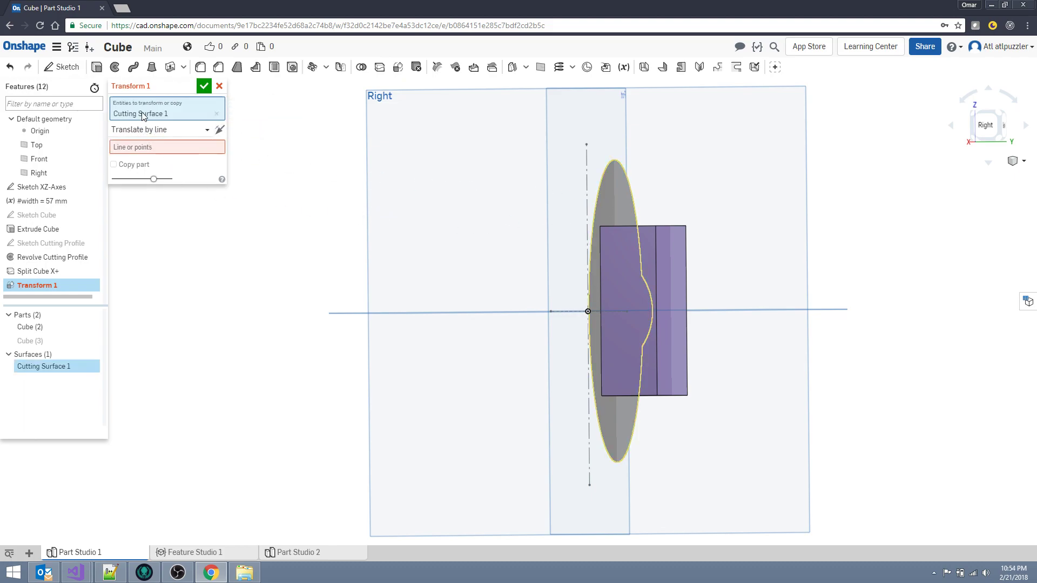
{"action": "left_click", "coordinate": [158, 132]}
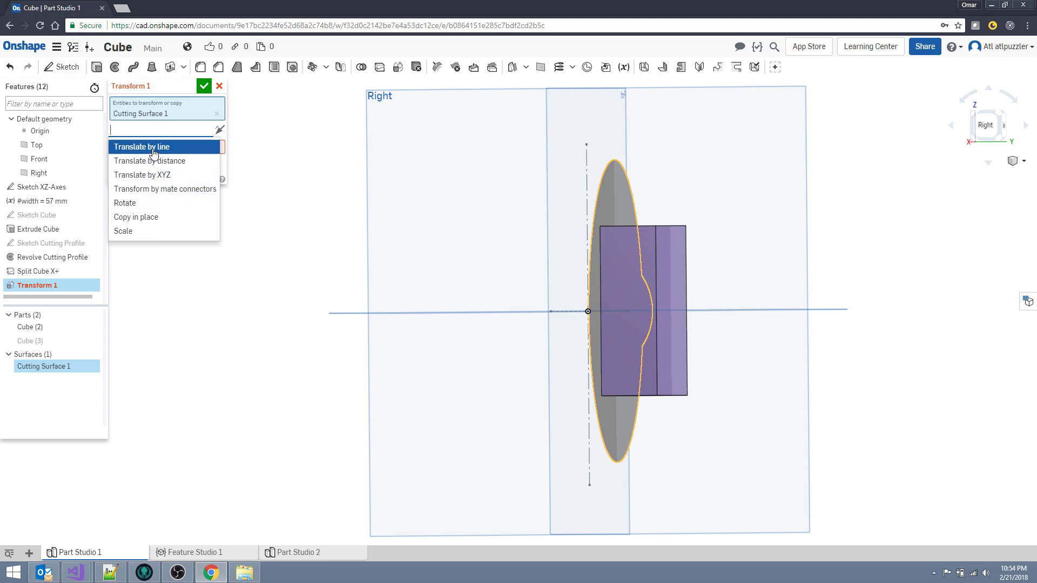
{"action": "left_click", "coordinate": [144, 203]}
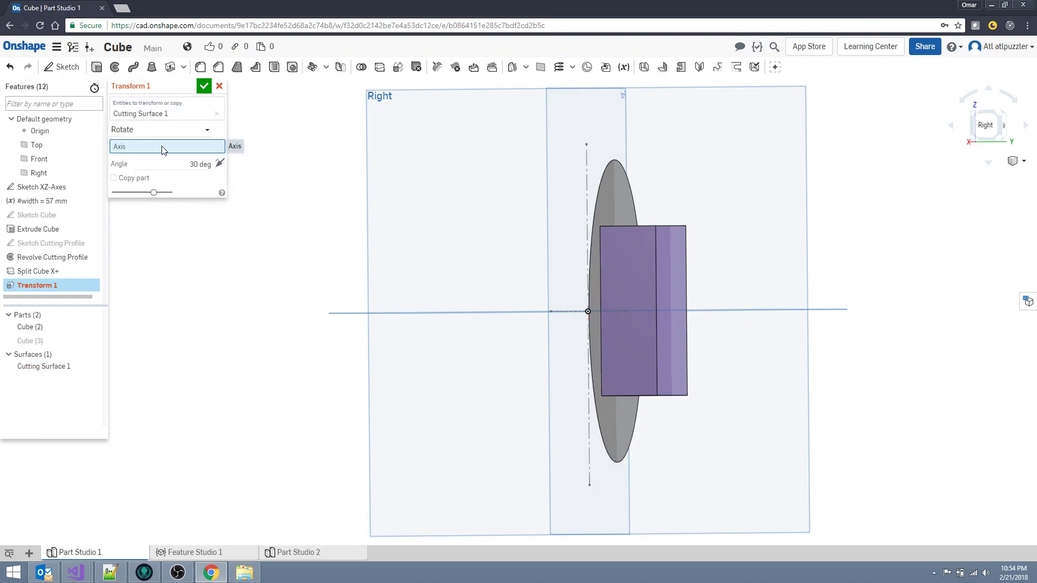
{"action": "left_click", "coordinate": [587, 178]}
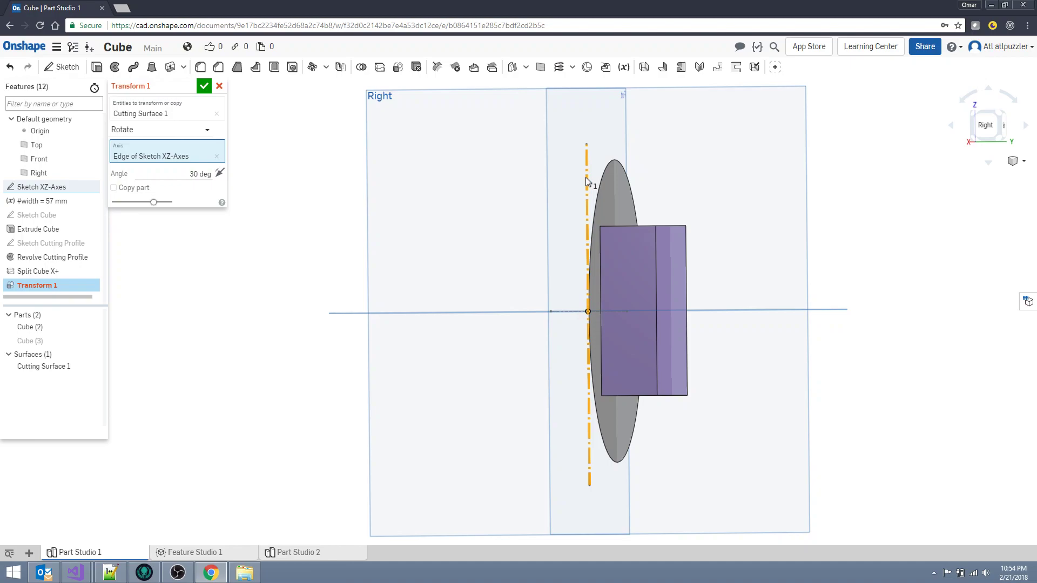
{"action": "left_click", "coordinate": [194, 175]}
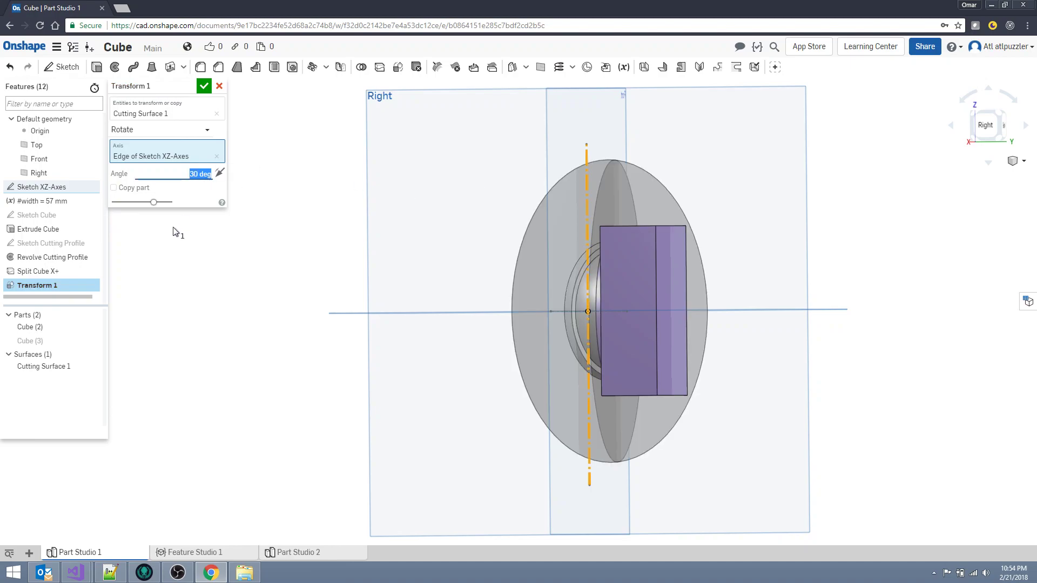
{"action": "type", "text": "90"}
{"action": "left_click", "coordinate": [189, 87]}
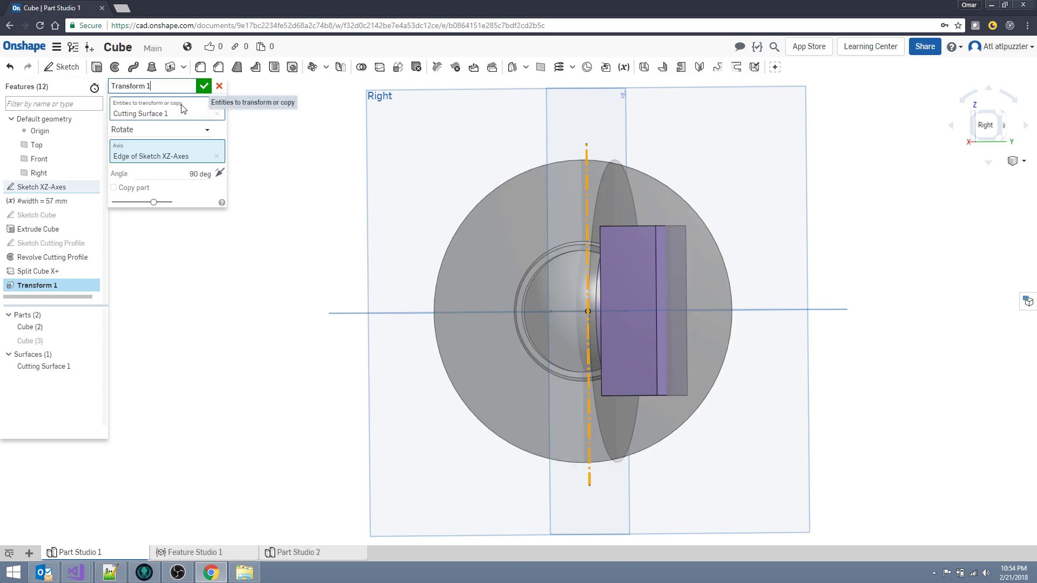
Step: Rename the transform feature to Rotate Cutting Disc
{"action": "key", "text": "ctrl+a"}
{"action": "type", "text": "Rot"}
{"action": "key", "text": "Return"}
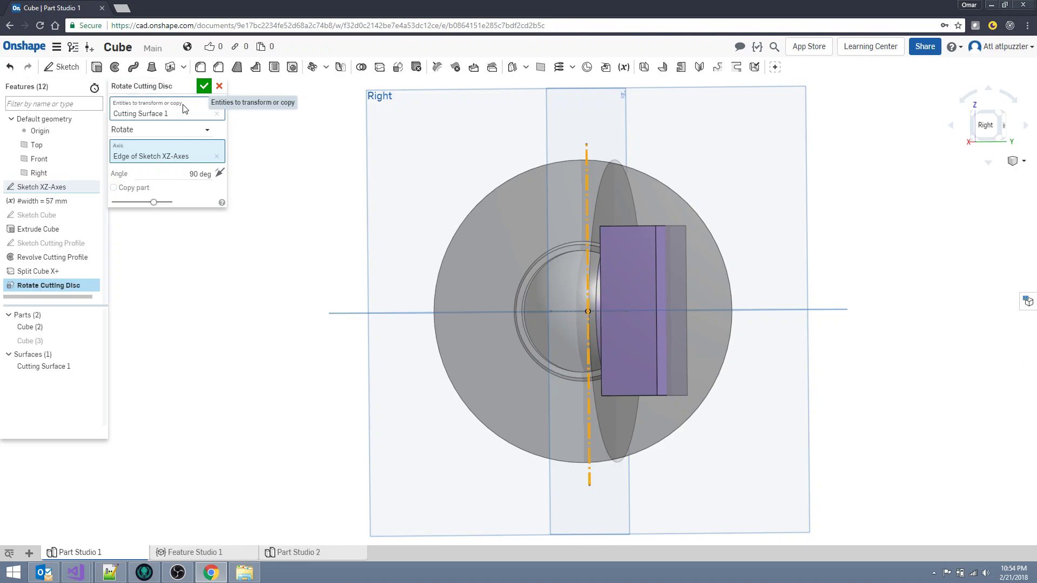
{"action": "left_click", "coordinate": [203, 86]}
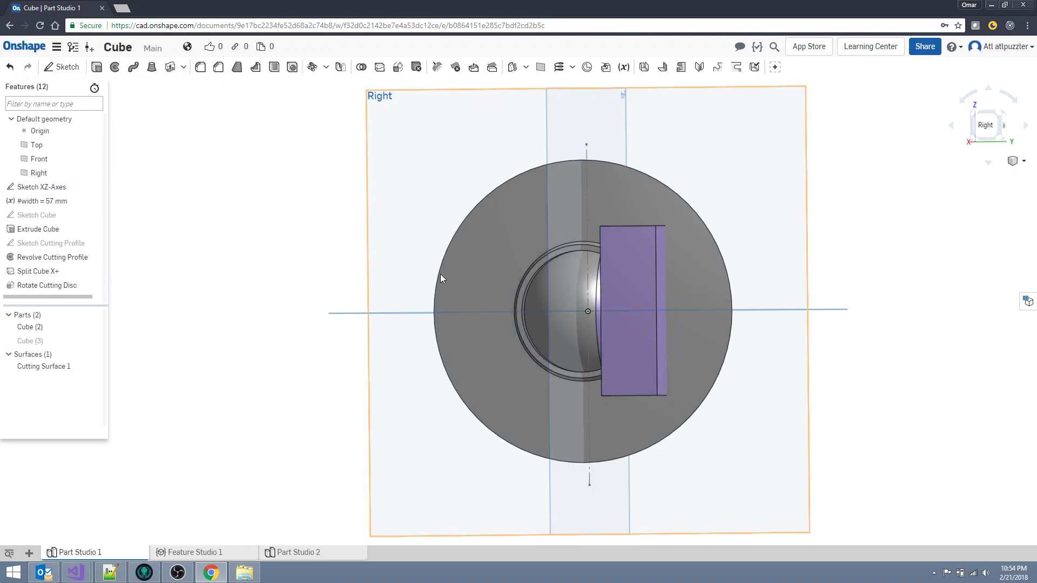
{"action": "right_click_drag", "start_coordinate": [322, 225], "coordinate": [264, 267]}
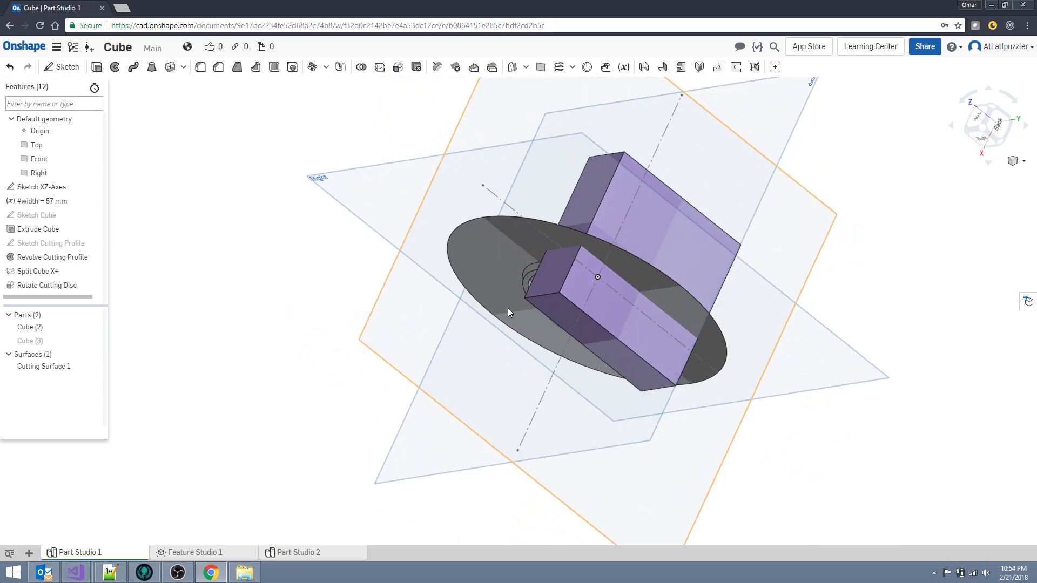
{"action": "left_click", "coordinate": [996, 123]}
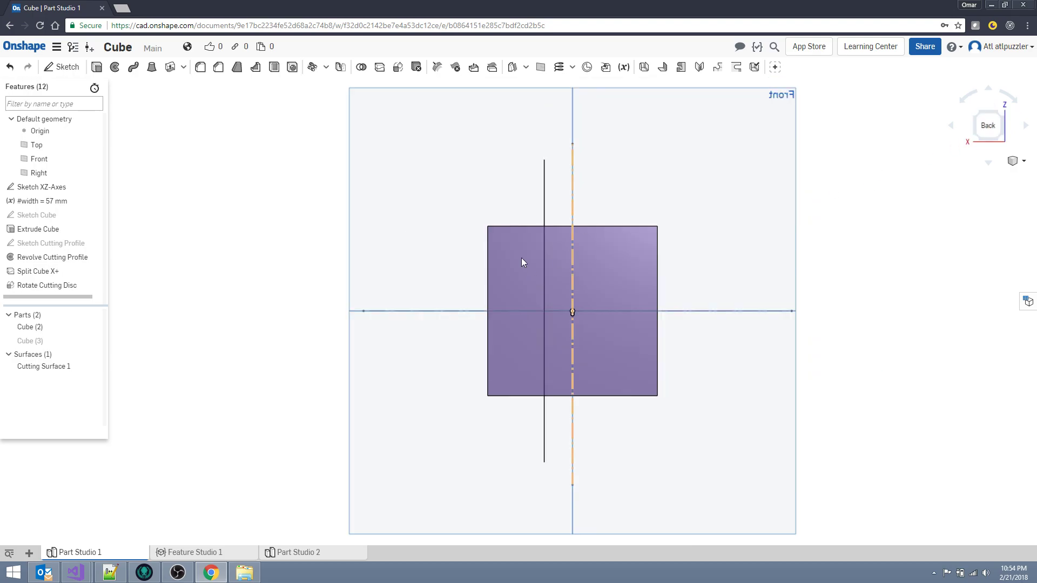
{"action": "key", "text": "Left"}
{"action": "key", "text": "Left"}
{"action": "key", "text": "Left"}
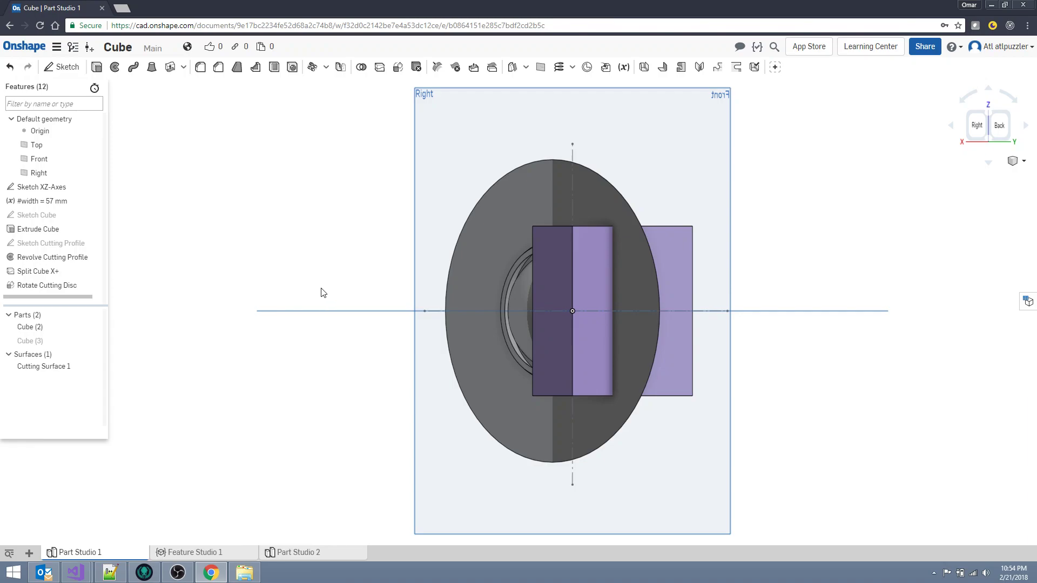
{"action": "right_click_drag", "start_coordinate": [633, 309], "coordinate": [785, 262]}
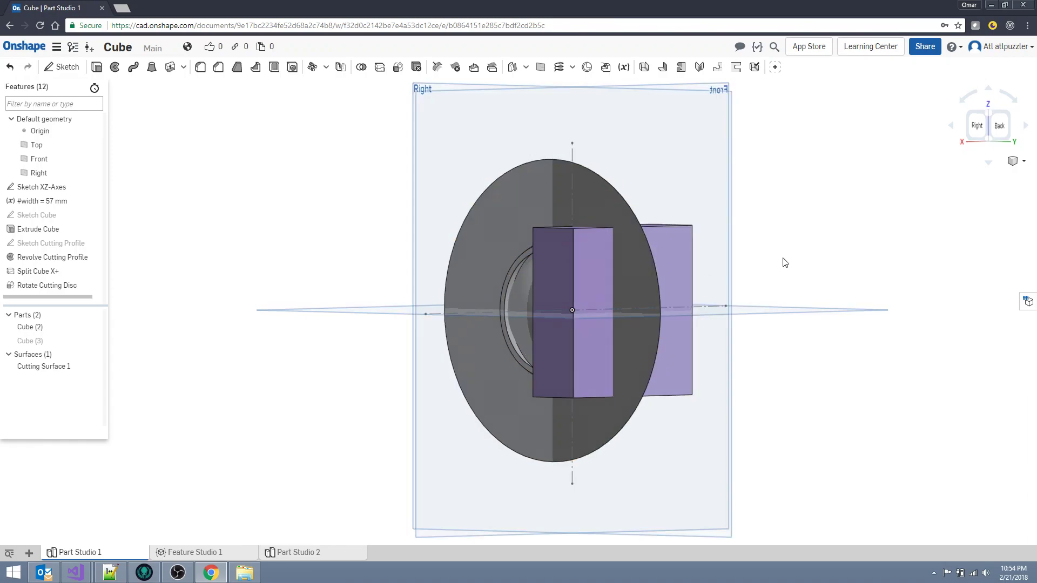
{"action": "key", "text": "Left"}
{"action": "key", "text": "Left"}
{"action": "key", "text": "Up"}
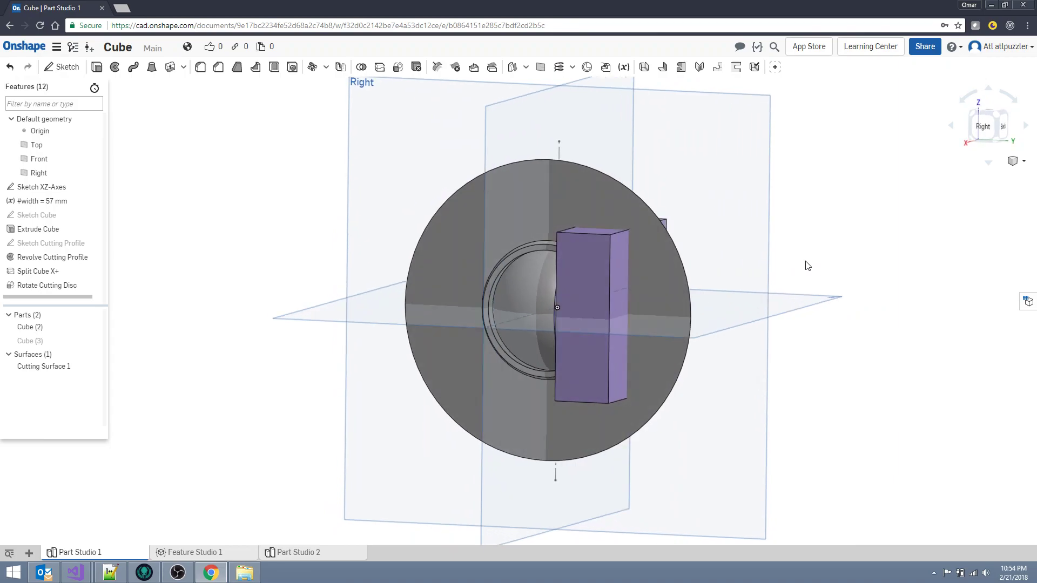
{"action": "key", "text": "Down"}
{"action": "key", "text": "Up"}
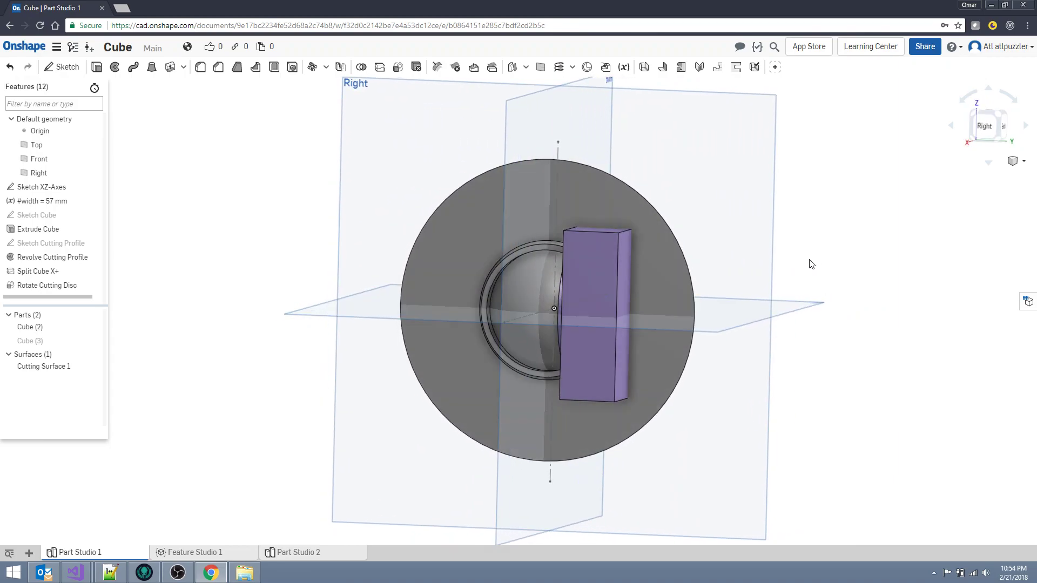
{"action": "right_click_drag", "start_coordinate": [811, 264], "coordinate": [817, 264]}
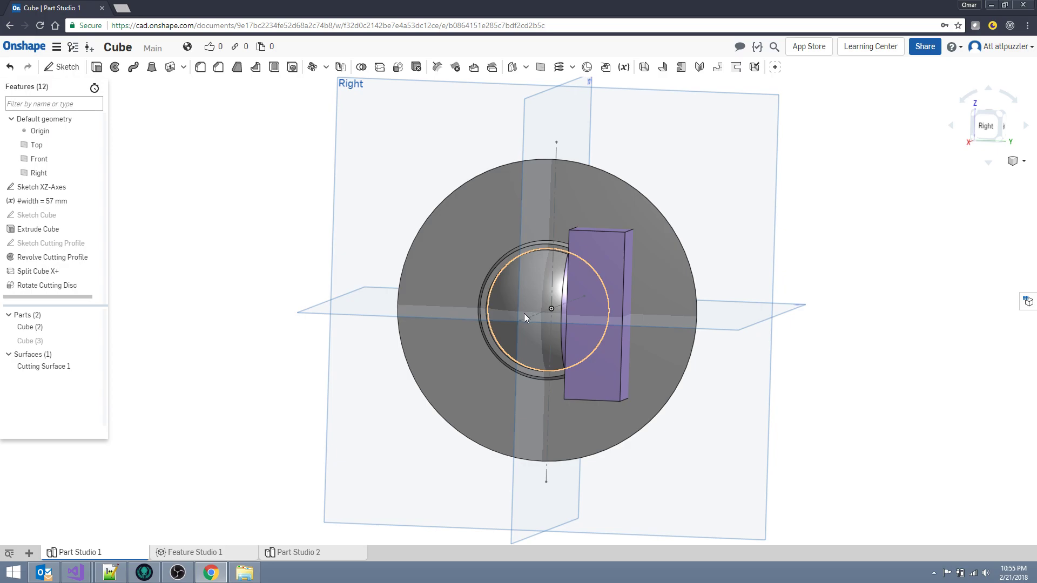
Step: Start and cancel a circular pattern, then make Sketch Cutting Profile visible
{"action": "left_click", "coordinate": [327, 68]}
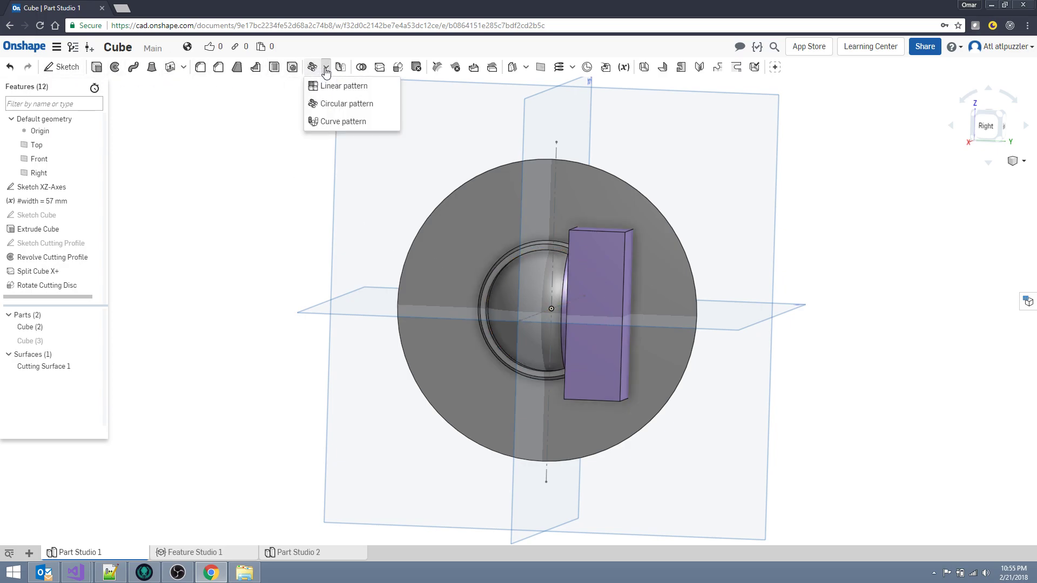
{"action": "left_click", "coordinate": [325, 105]}
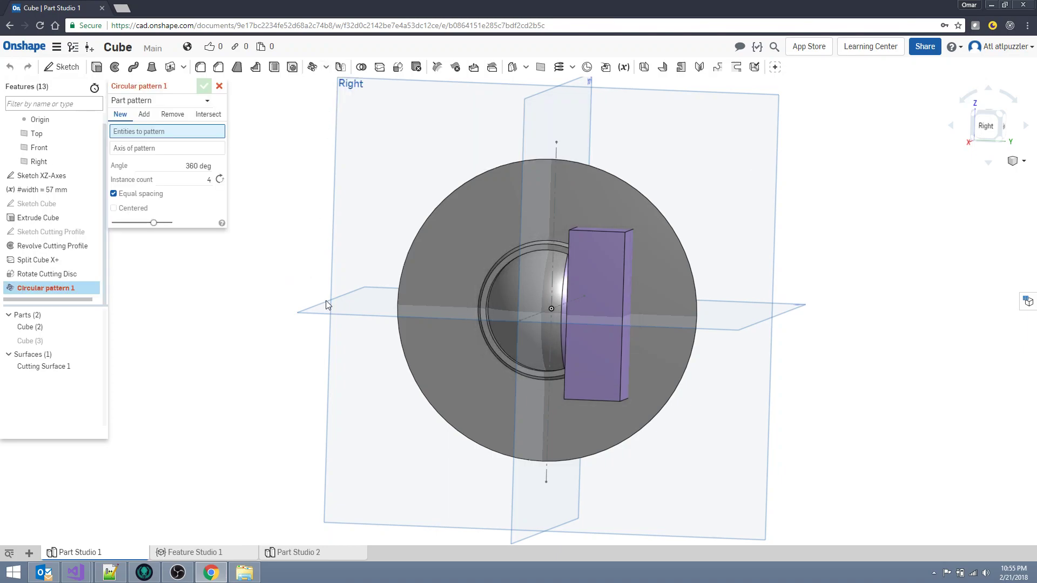
{"action": "left_click", "coordinate": [218, 87]}
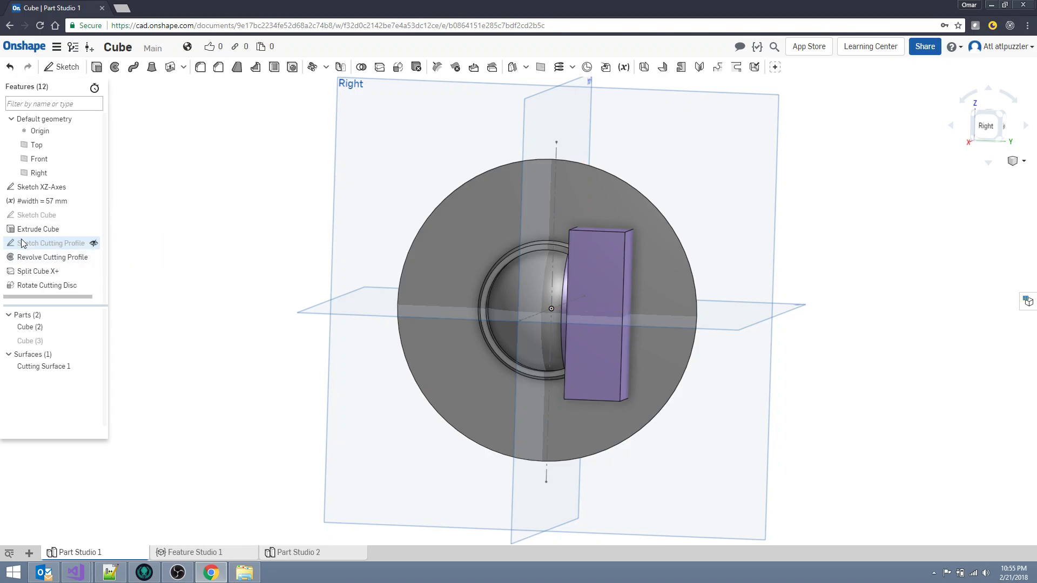
{"action": "left_click", "coordinate": [100, 243]}
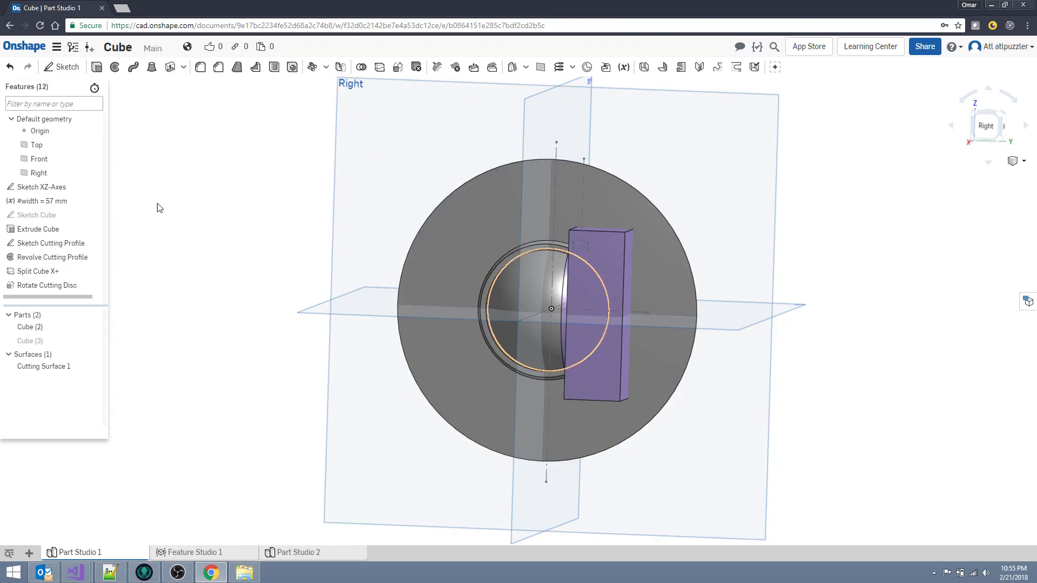
Step: Circular-pattern the cutting disc around the cutting profile's axis, 4 instances over 360 deg
{"action": "left_click", "coordinate": [313, 67]}
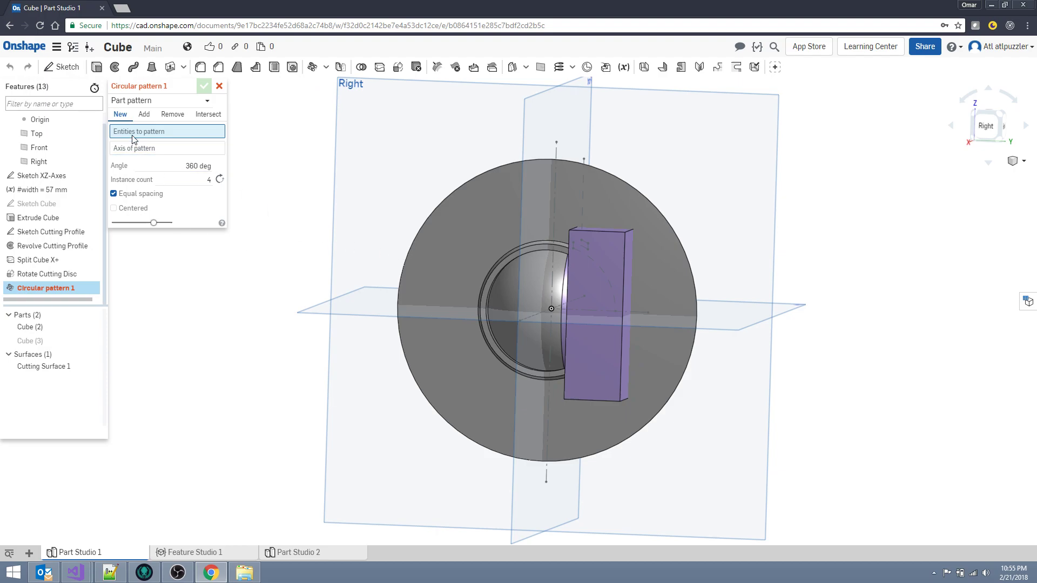
{"action": "left_click", "coordinate": [363, 234]}
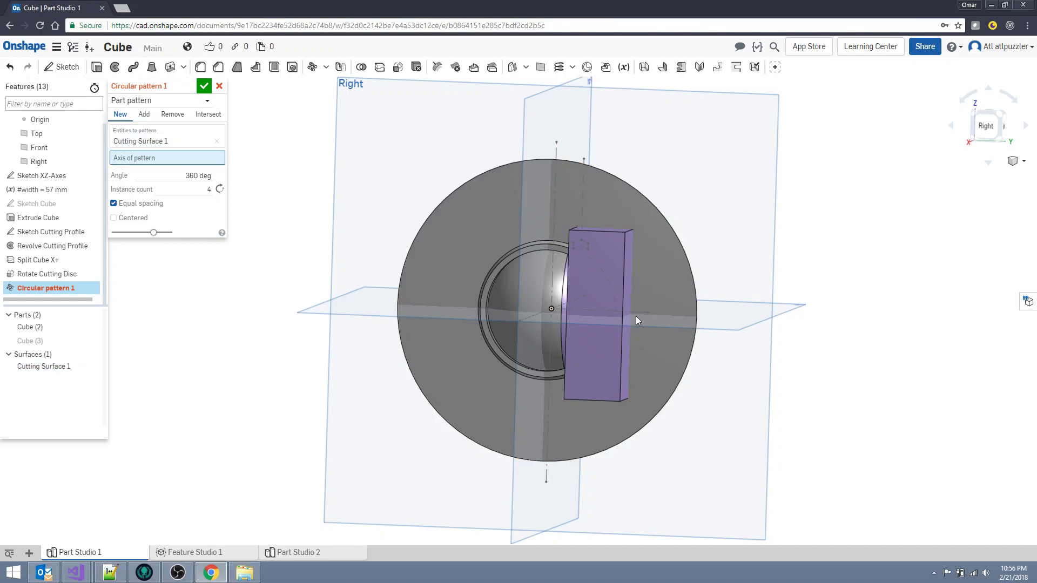
{"action": "left_click", "coordinate": [616, 310]}
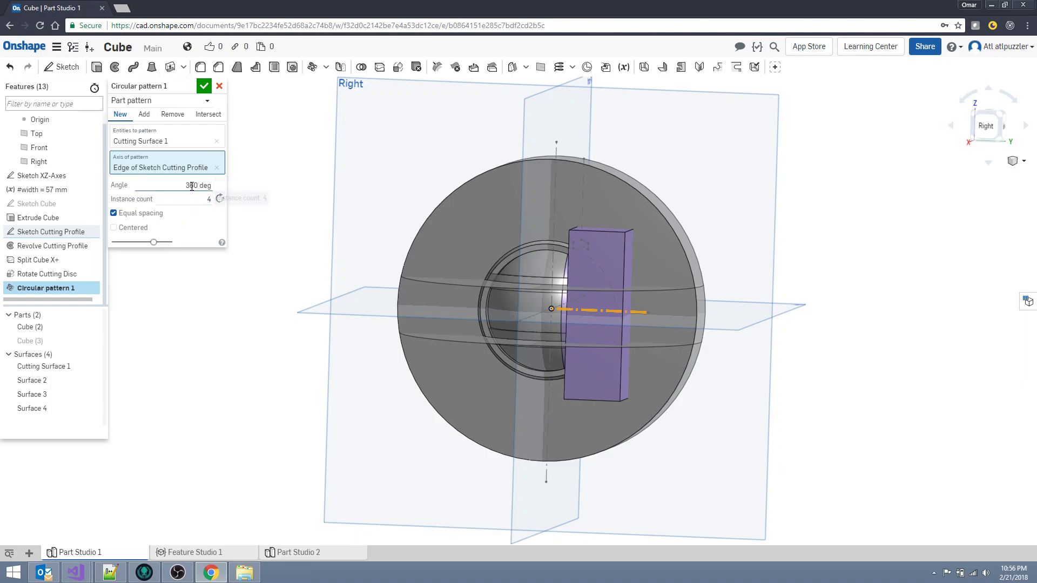
{"action": "left_click", "coordinate": [210, 199]}
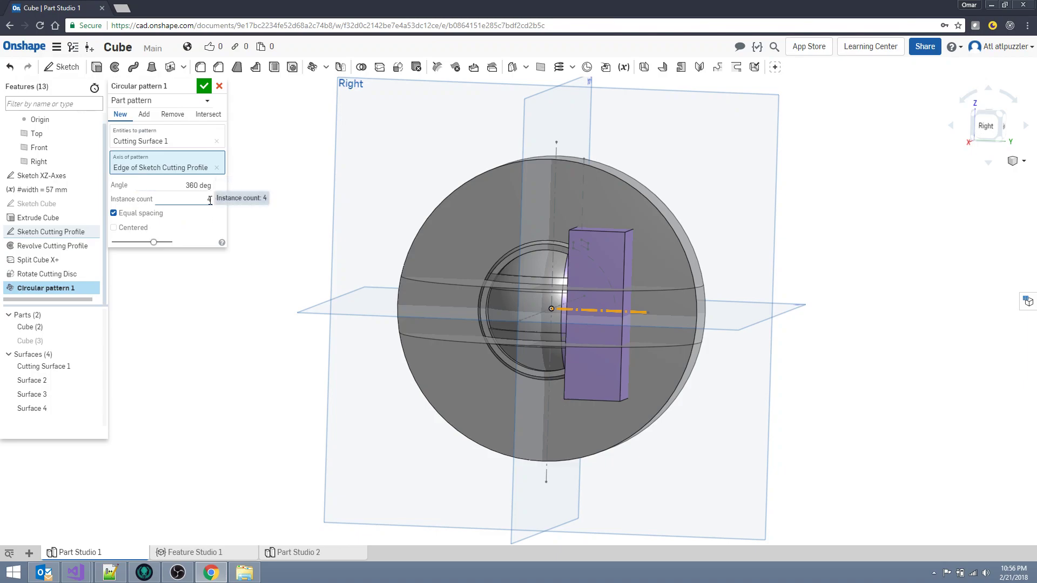
Step: Name the pattern 'Repeat Cutting Disc 4-times' and accept it
{"action": "left_click", "coordinate": [157, 86]}
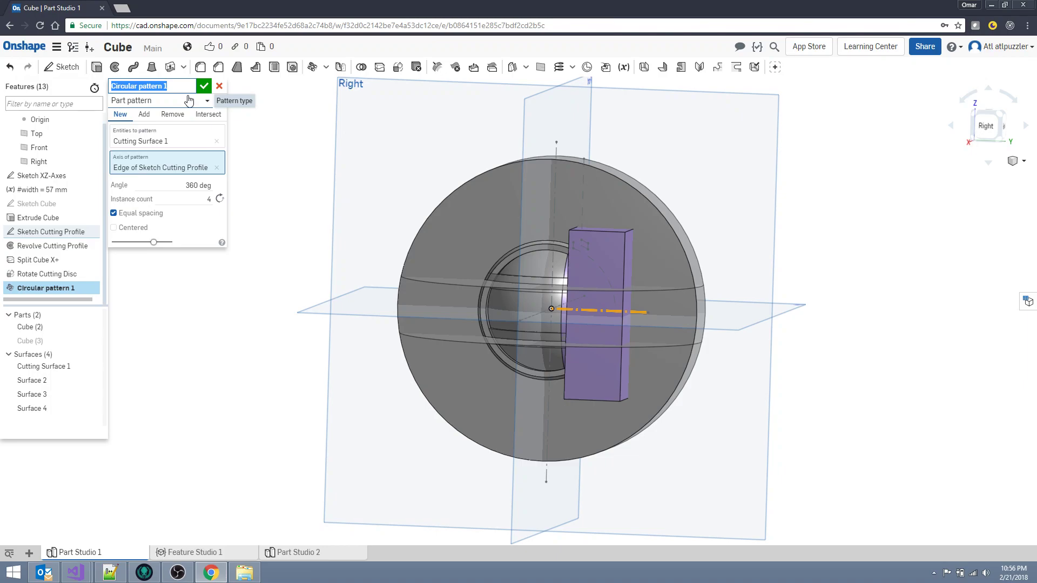
{"action": "type", "text": "Rep"}
{"action": "type", "text": "times"}
{"action": "key", "text": "Return"}
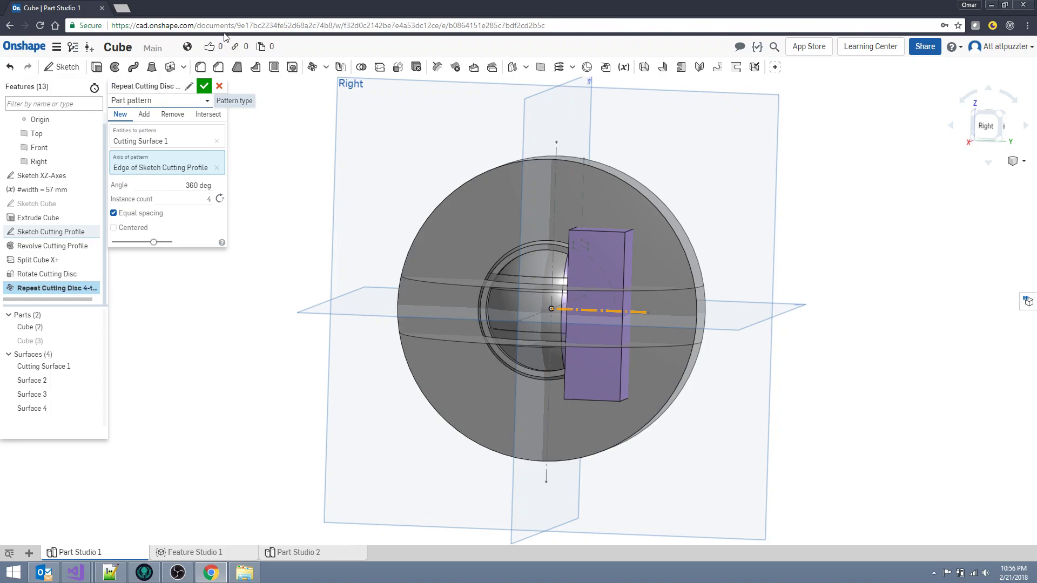
{"action": "left_click", "coordinate": [201, 89]}
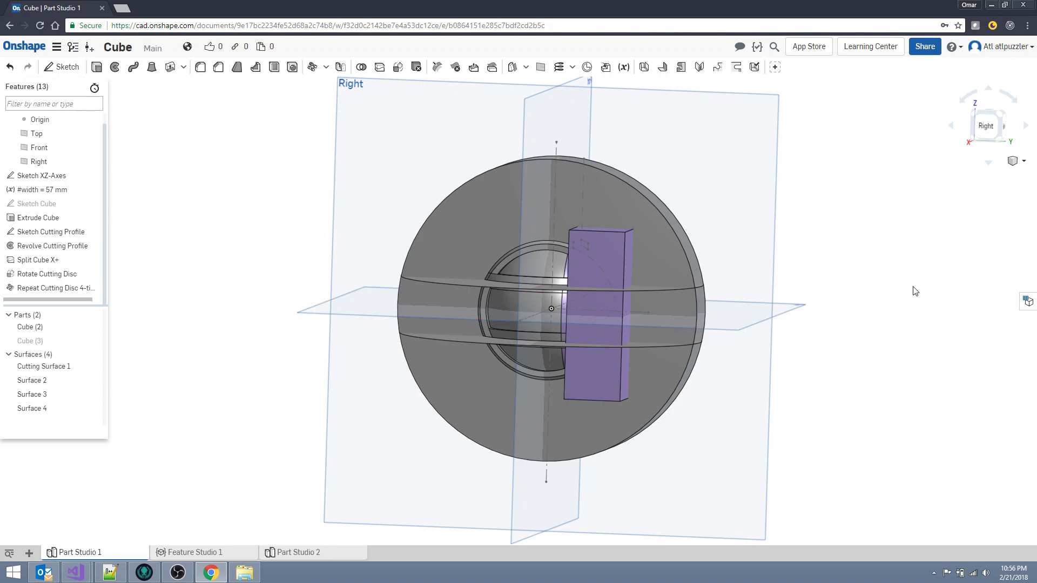
Step: View the model from the Back and hide Surfaces 2, 3 and 4
{"action": "right_click_drag", "start_coordinate": [900, 293], "coordinate": [821, 289]}
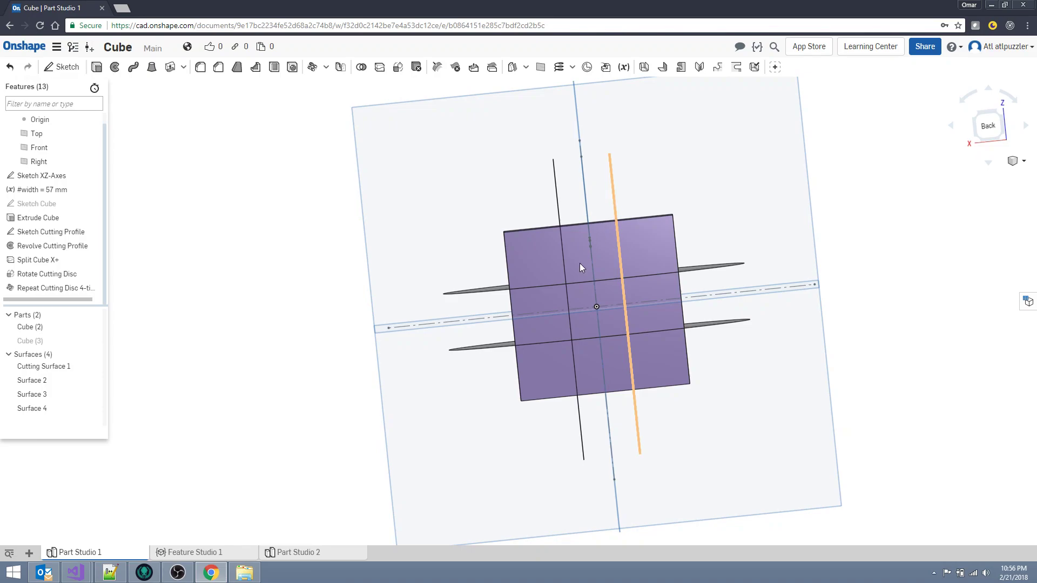
{"action": "right_click_drag", "start_coordinate": [341, 304], "coordinate": [300, 325]}
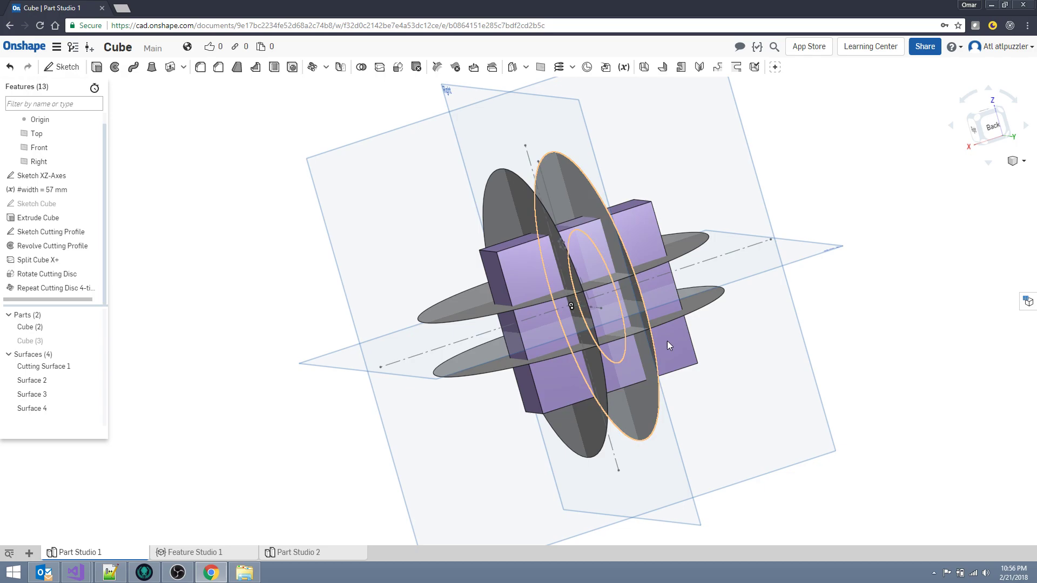
{"action": "left_click", "coordinate": [996, 126]}
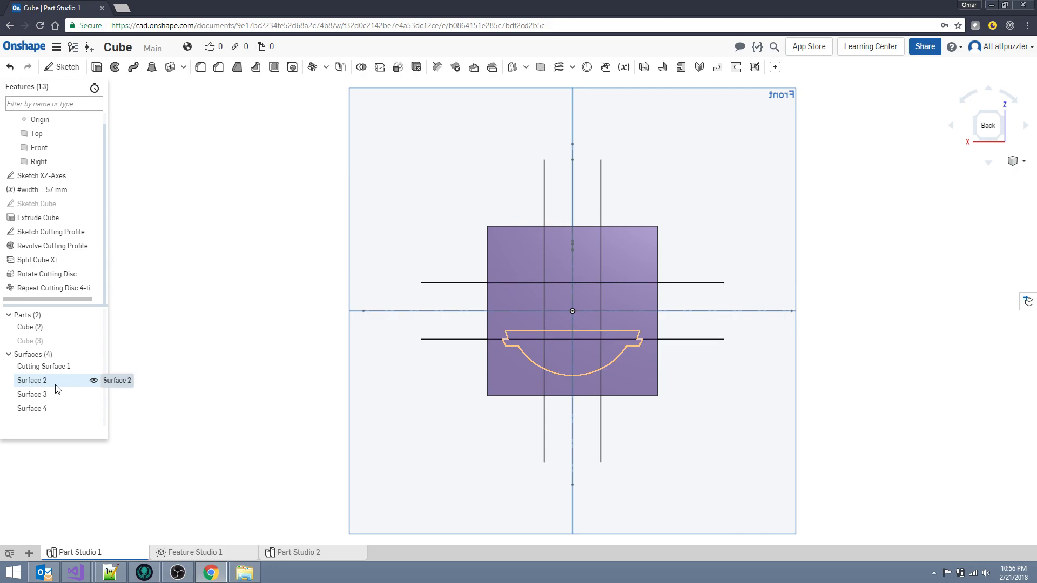
{"action": "left_click", "coordinate": [94, 382]}
{"action": "left_click", "coordinate": [94, 396]}
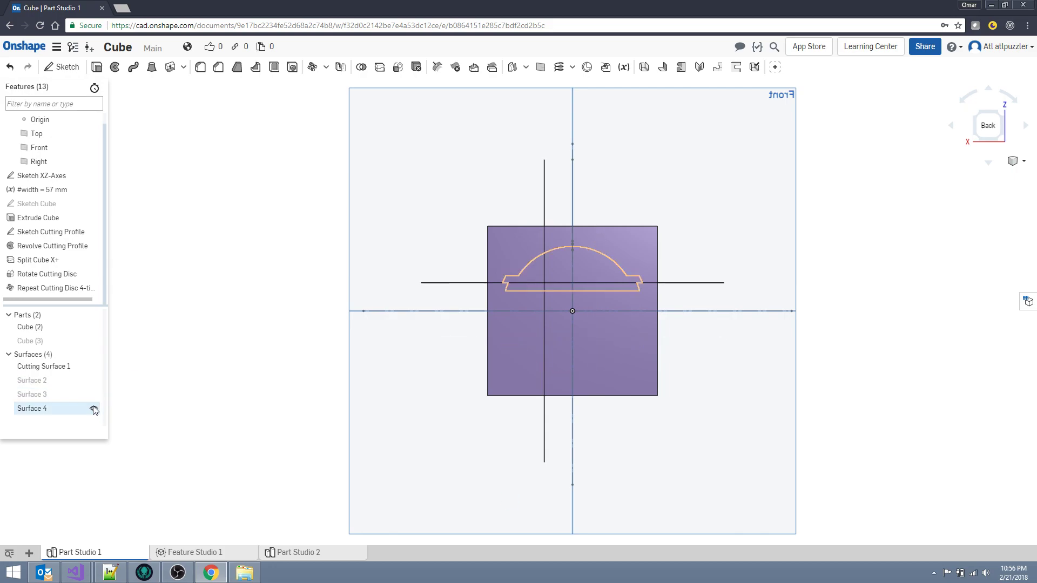
{"action": "left_click", "coordinate": [94, 410]}
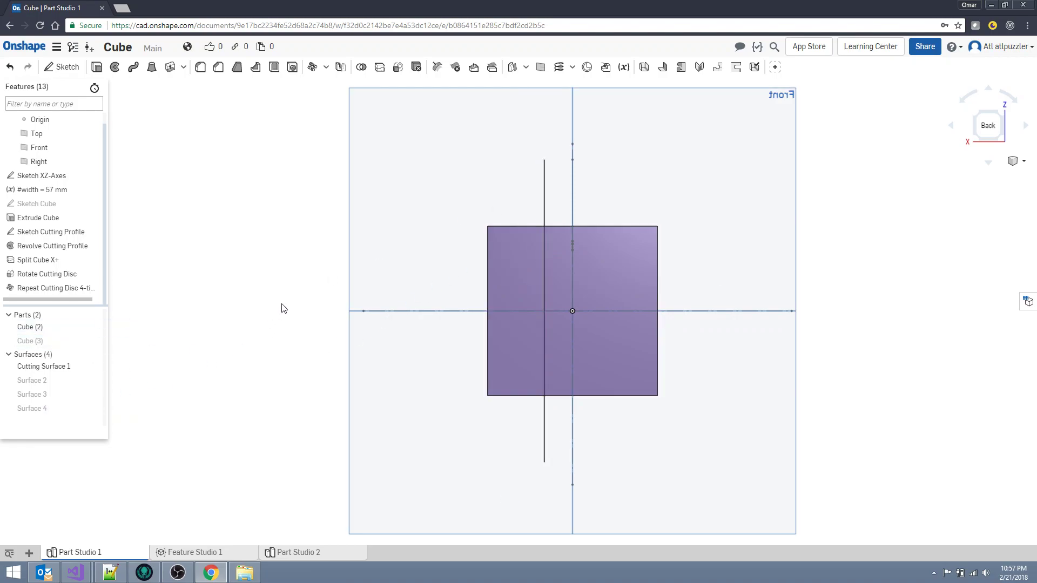
Step: Split Cube (2) with Cutting Surface 1 into Cube (4) and Cube (5), naming the feature 'Split Y+'
{"action": "right_click_drag", "start_coordinate": [283, 306], "coordinate": [290, 307]}
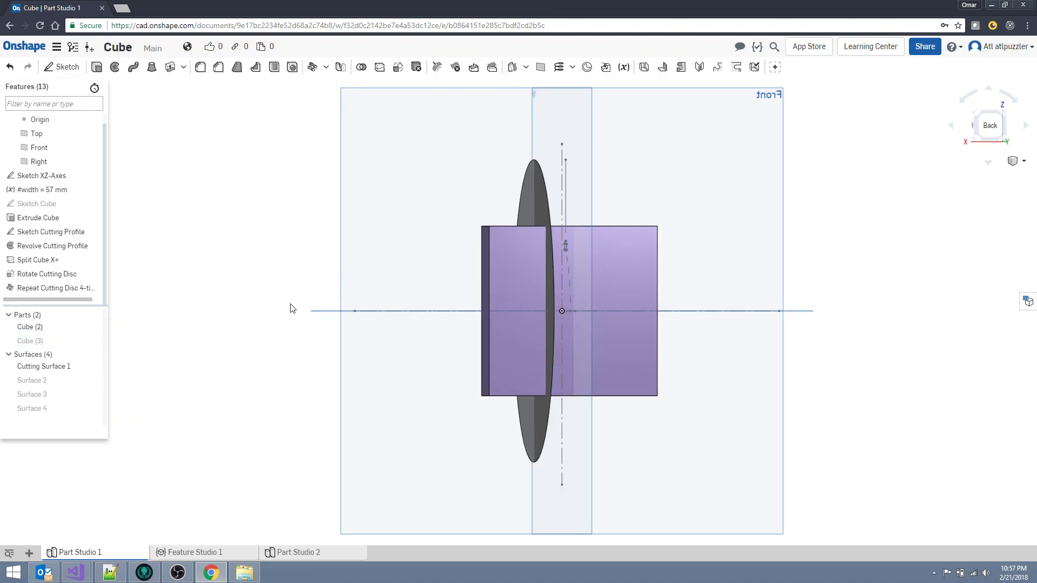
{"action": "left_click", "coordinate": [540, 252]}
{"action": "key", "text": "Escape"}
{"action": "left_click", "coordinate": [568, 274]}
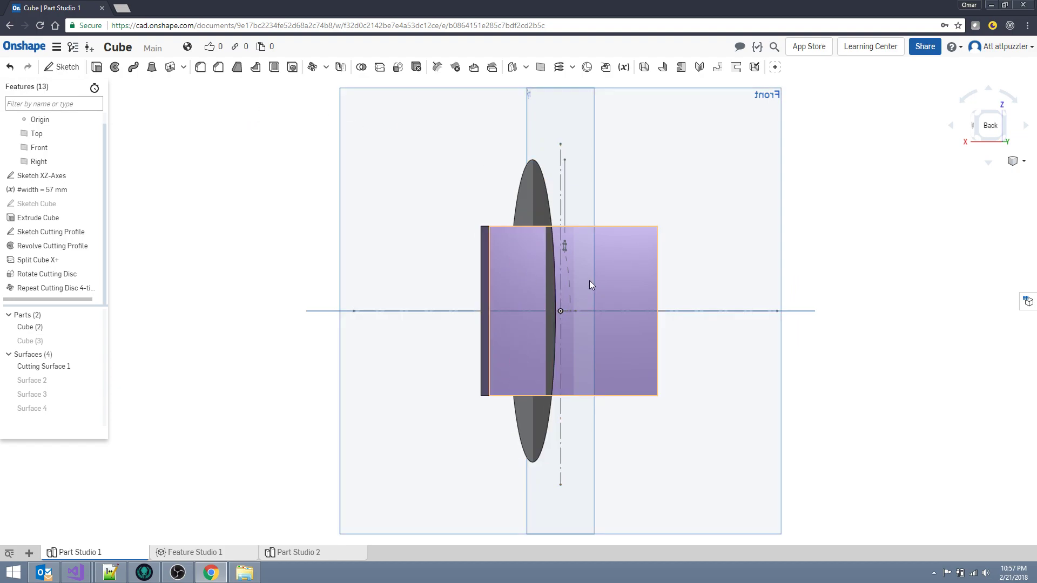
{"action": "key", "text": "Escape"}
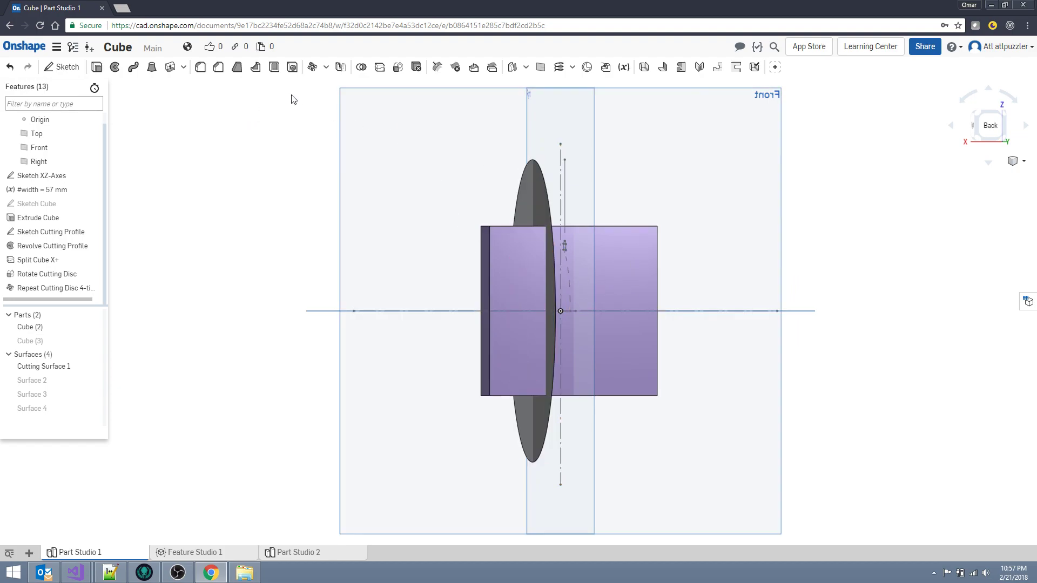
{"action": "left_click", "coordinate": [378, 69]}
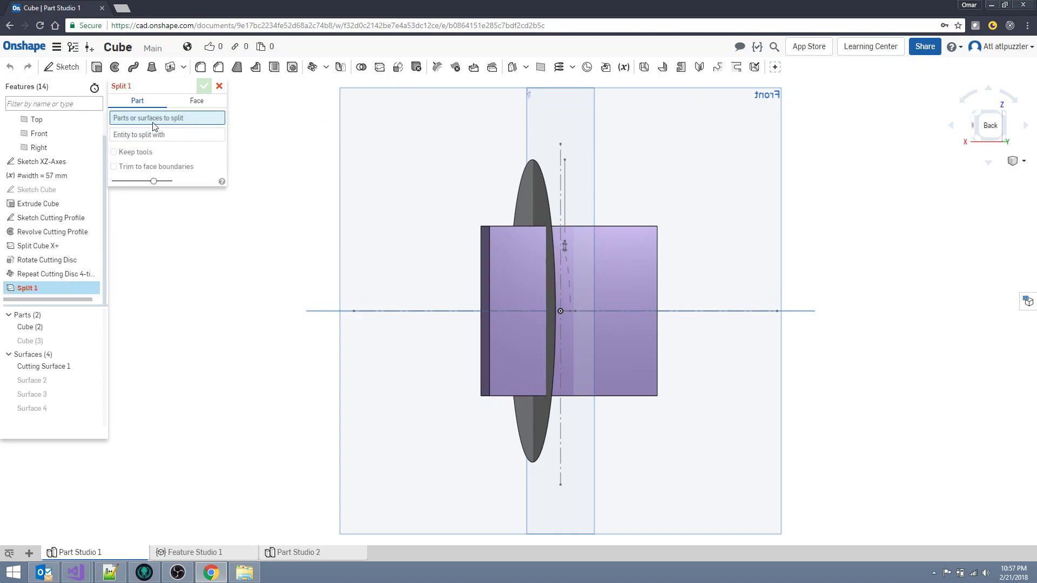
{"action": "left_click", "coordinate": [626, 266]}
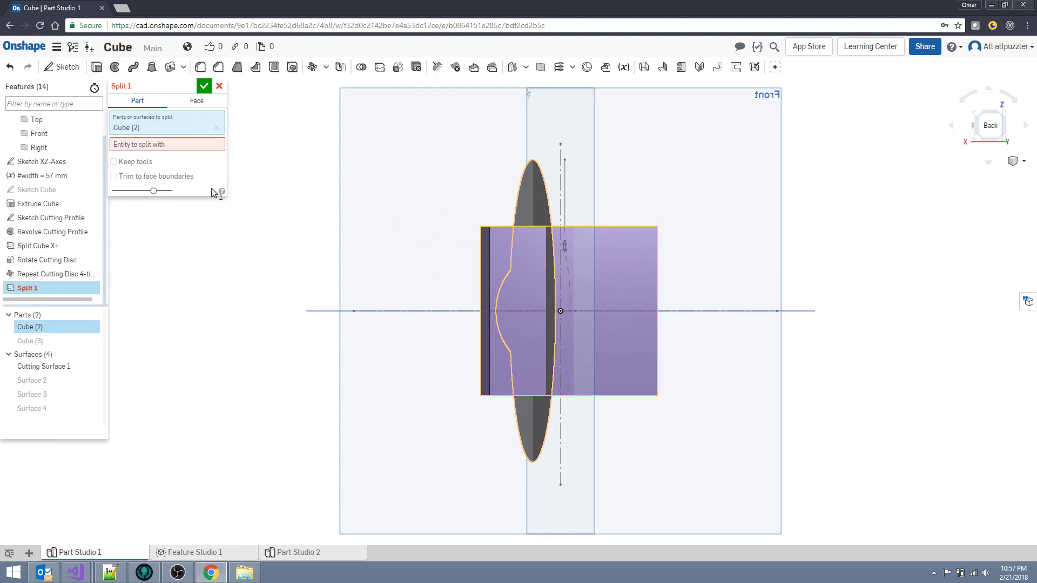
{"action": "left_click", "coordinate": [158, 145]}
{"action": "left_click", "coordinate": [532, 193]}
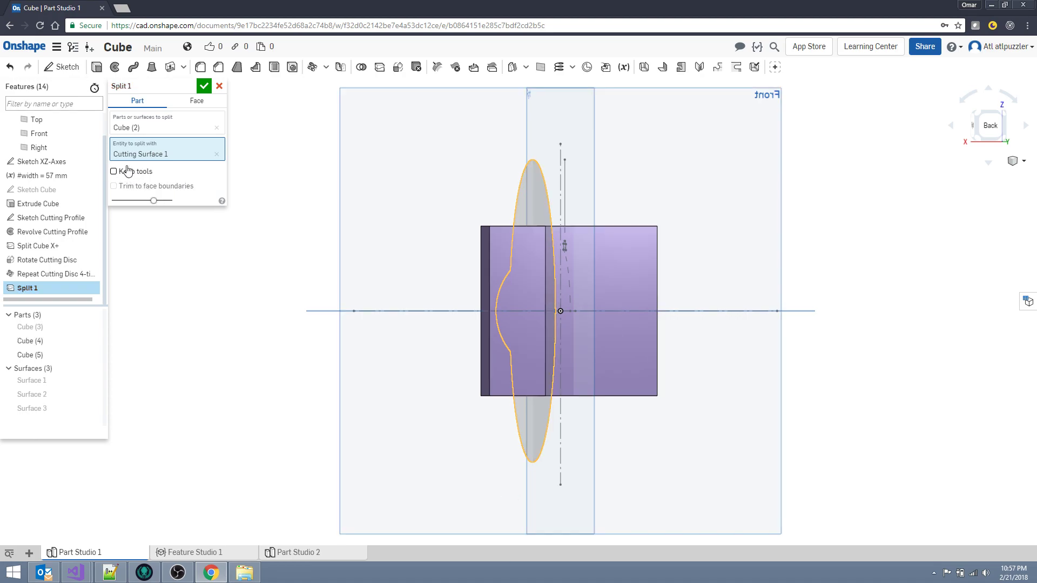
{"action": "left_click", "coordinate": [188, 88]}
{"action": "type", "text": "Split Y+"}
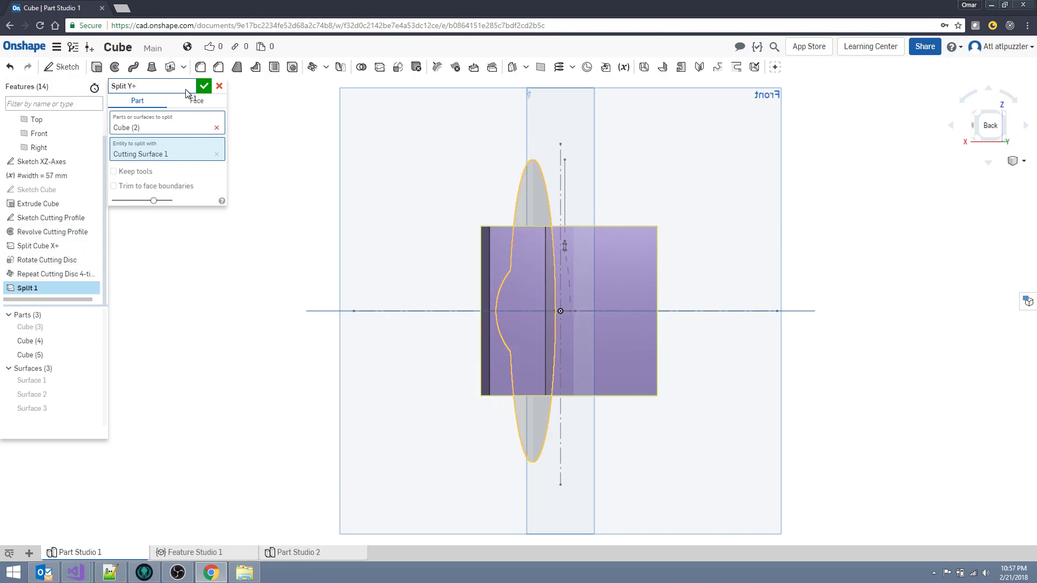
{"action": "left_click", "coordinate": [205, 86]}
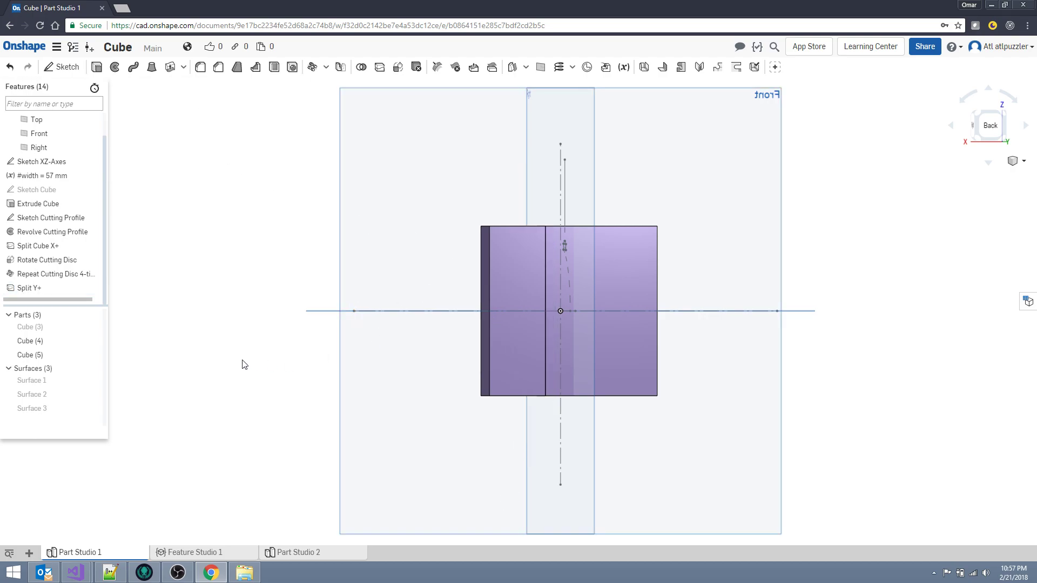
Step: Hide the XZ-Axes sketch and Cube (4), viewing Cube (5) alone from the back and right
{"action": "right_click_drag", "start_coordinate": [243, 363], "coordinate": [432, 311]}
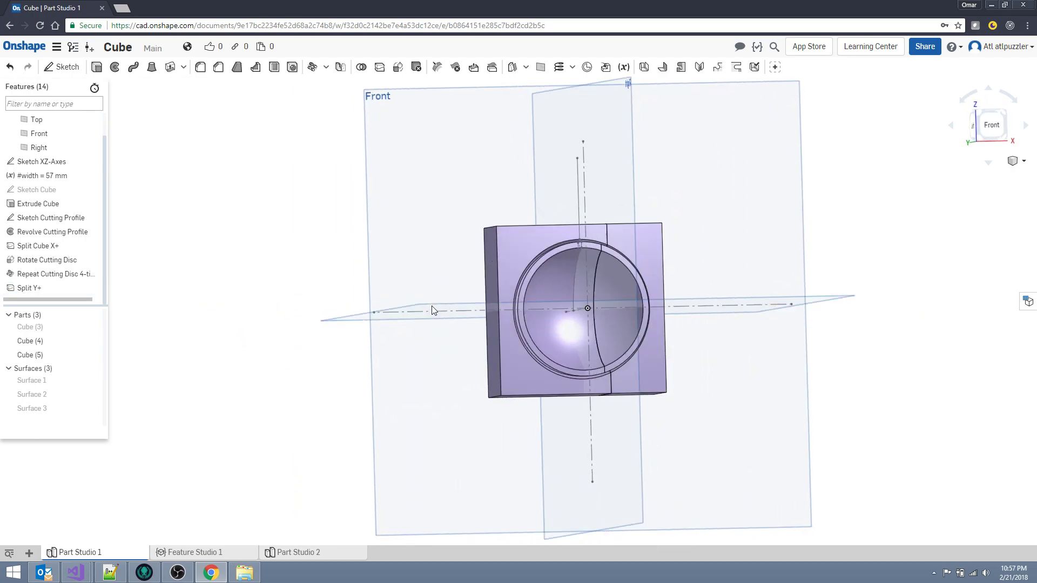
{"action": "left_click", "coordinate": [95, 161]}
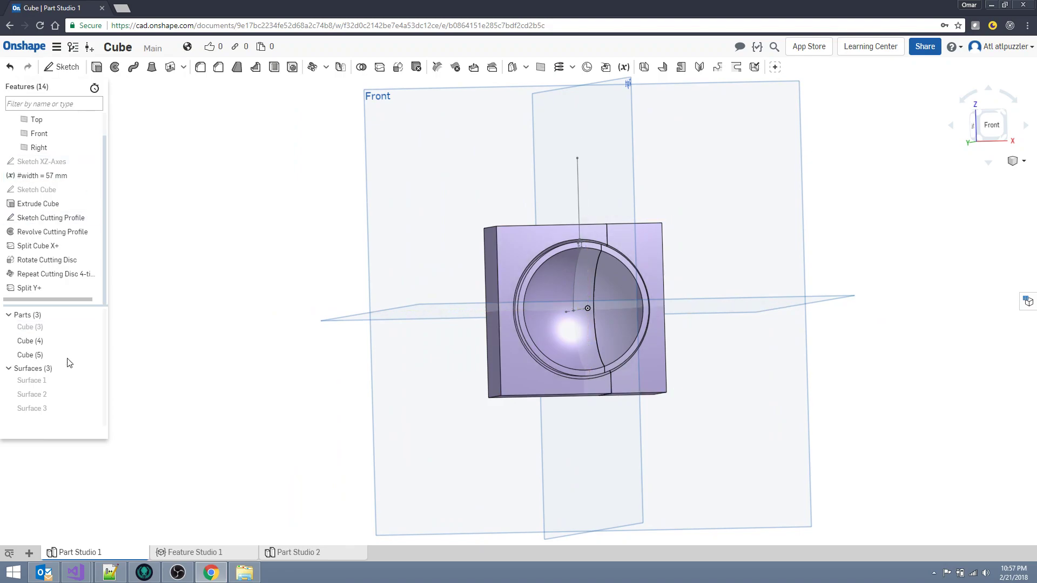
{"action": "left_click", "coordinate": [92, 341]}
{"action": "right_click_drag", "start_coordinate": [239, 308], "coordinate": [207, 296]}
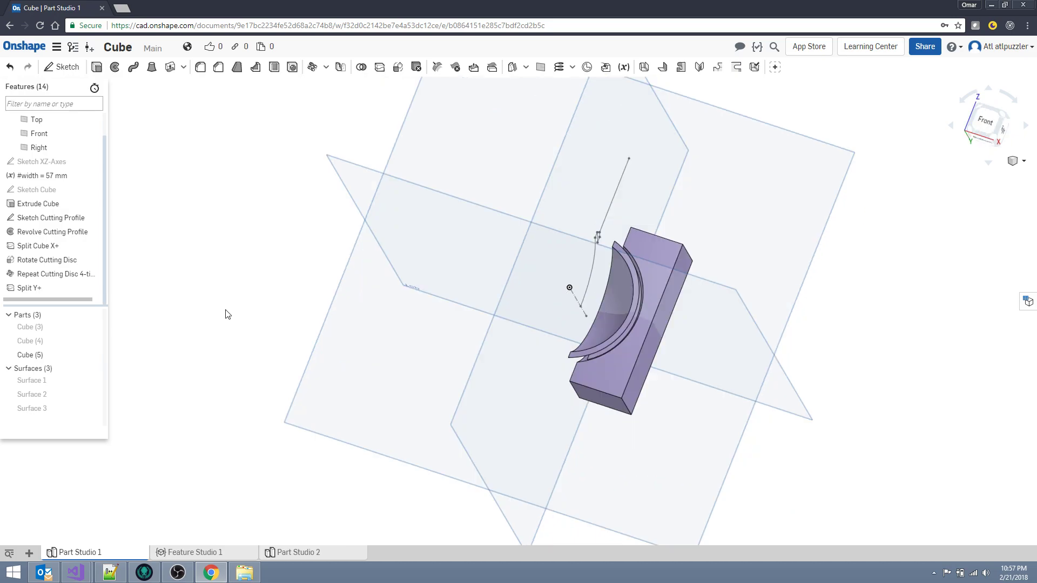
{"action": "left_click", "coordinate": [969, 101]}
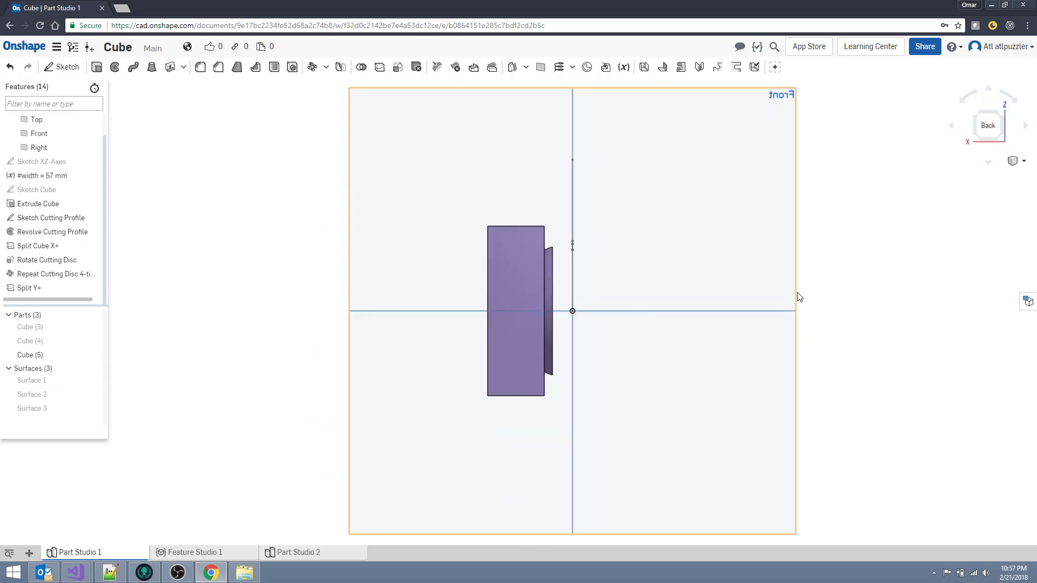
{"action": "key", "text": "shift+4"}
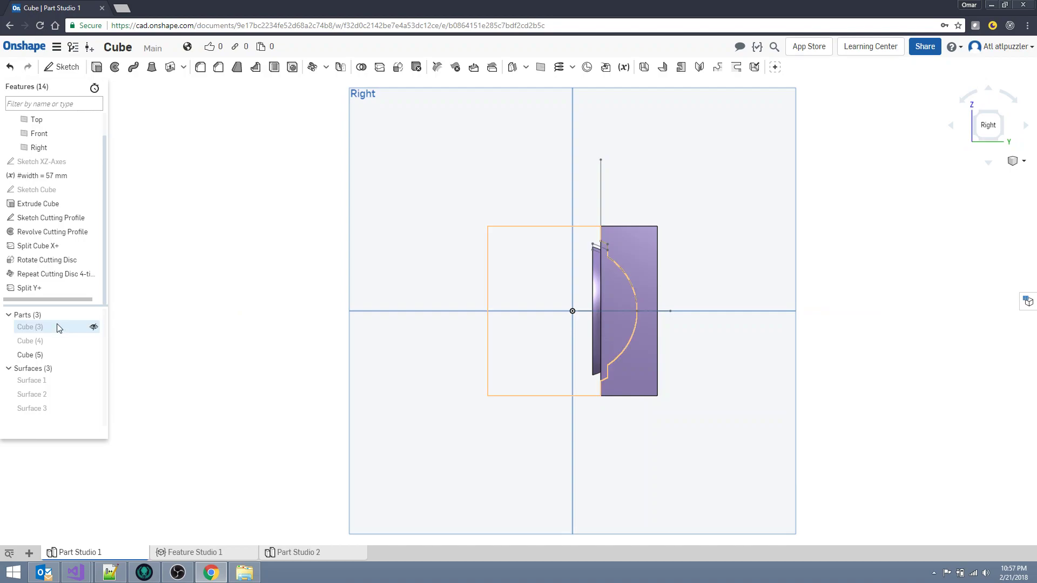
Step: Inspect Cube (4) alone in right and front views, then show Cube (5) and Surface 1
{"action": "left_click", "coordinate": [94, 355]}
{"action": "left_click", "coordinate": [93, 342]}
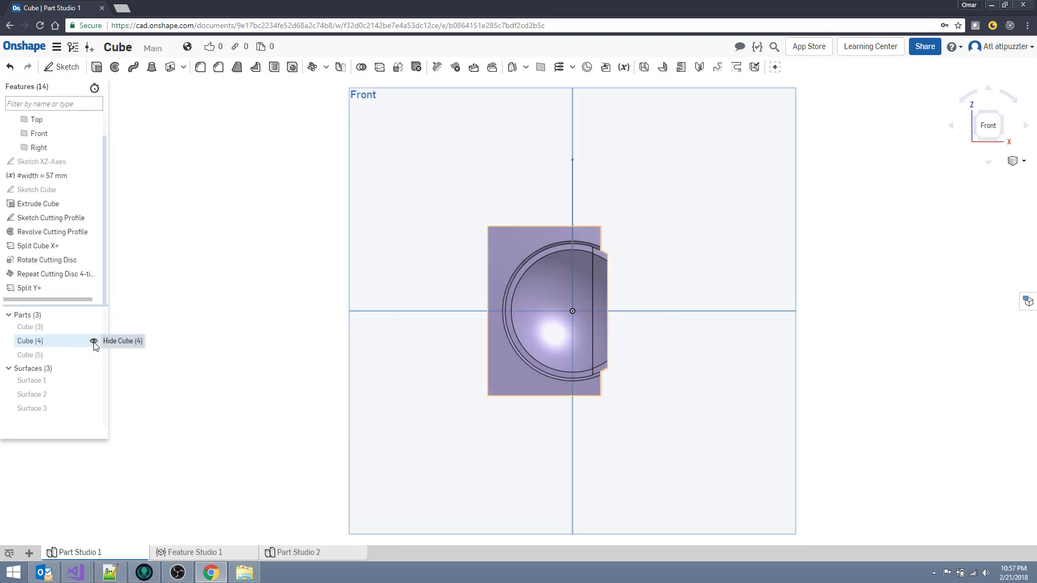
{"action": "key", "text": "shift+4"}
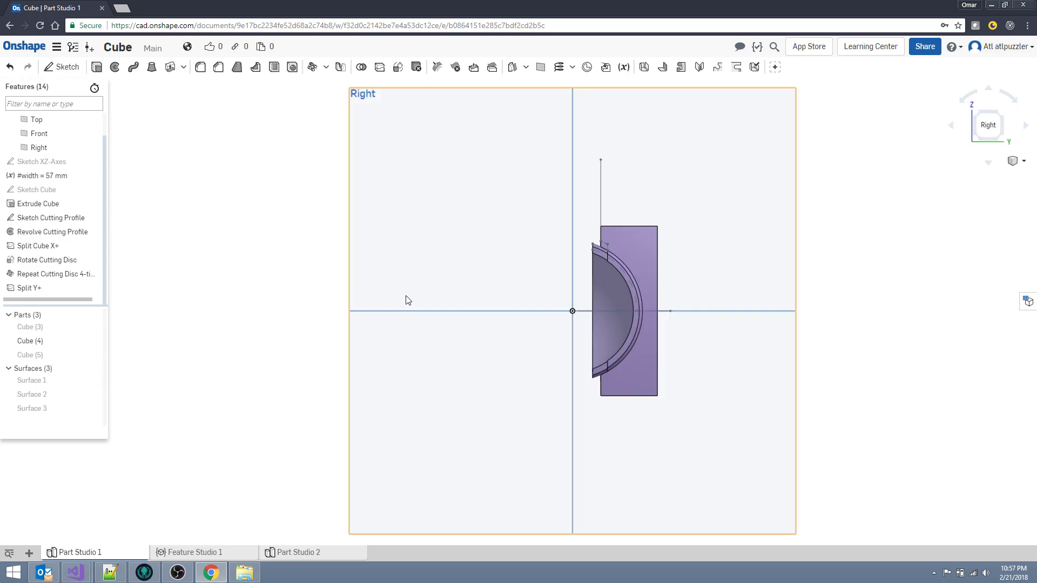
{"action": "right_click_drag", "start_coordinate": [479, 301], "coordinate": [592, 302]}
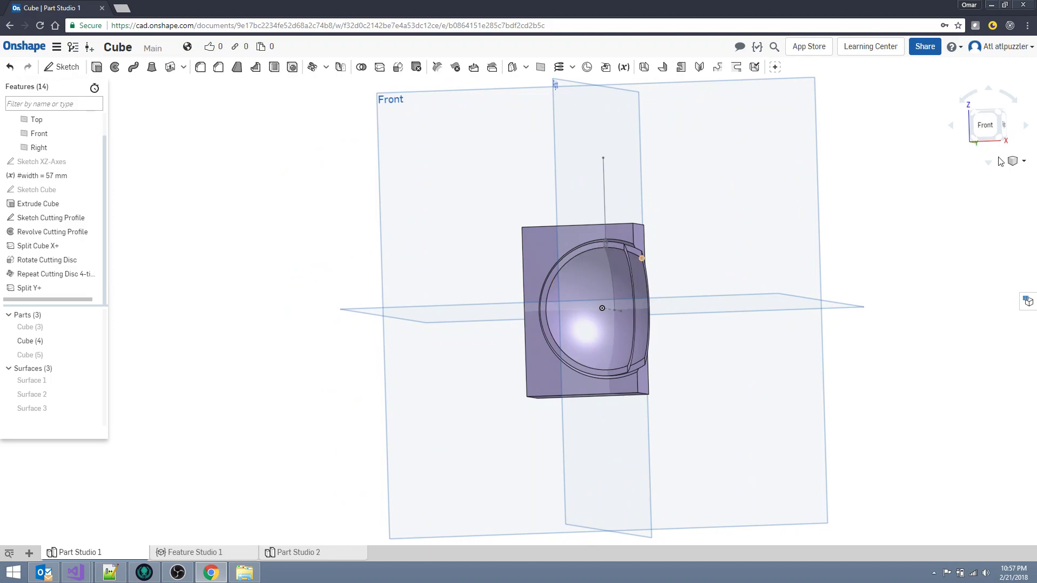
{"action": "left_click", "coordinate": [984, 127]}
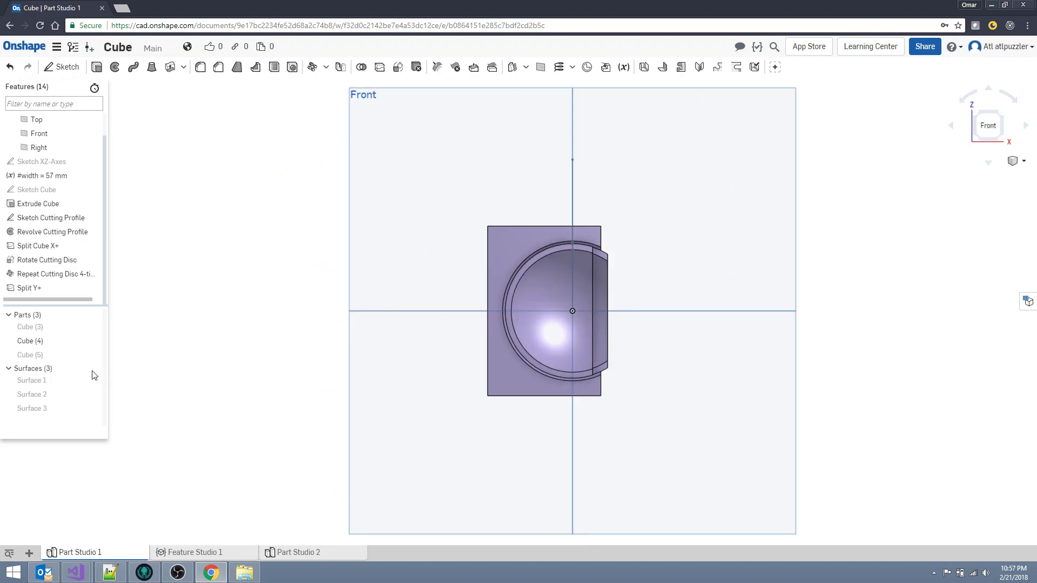
{"action": "left_click", "coordinate": [93, 355]}
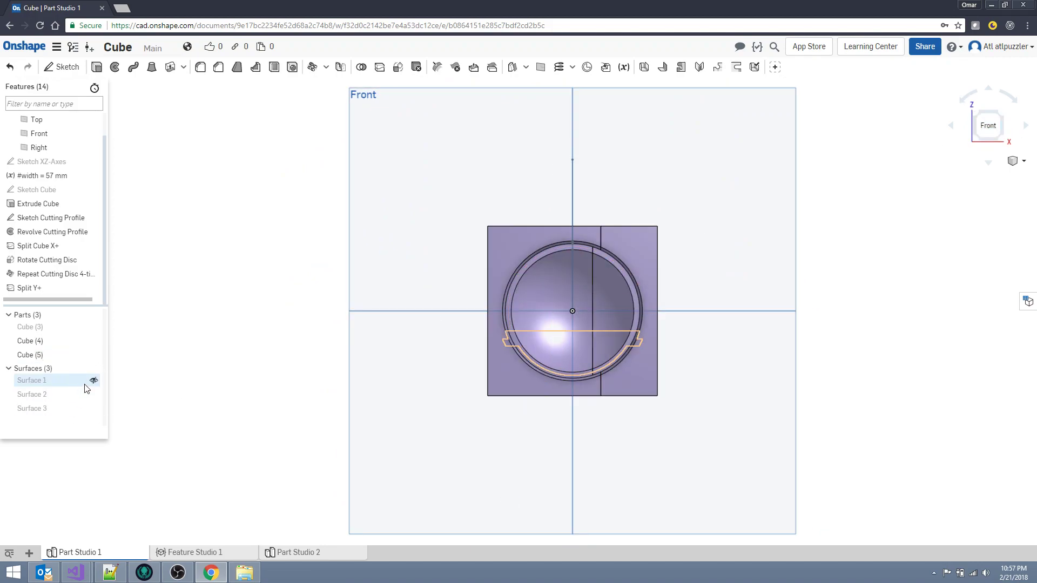
{"action": "left_click", "coordinate": [93, 381]}
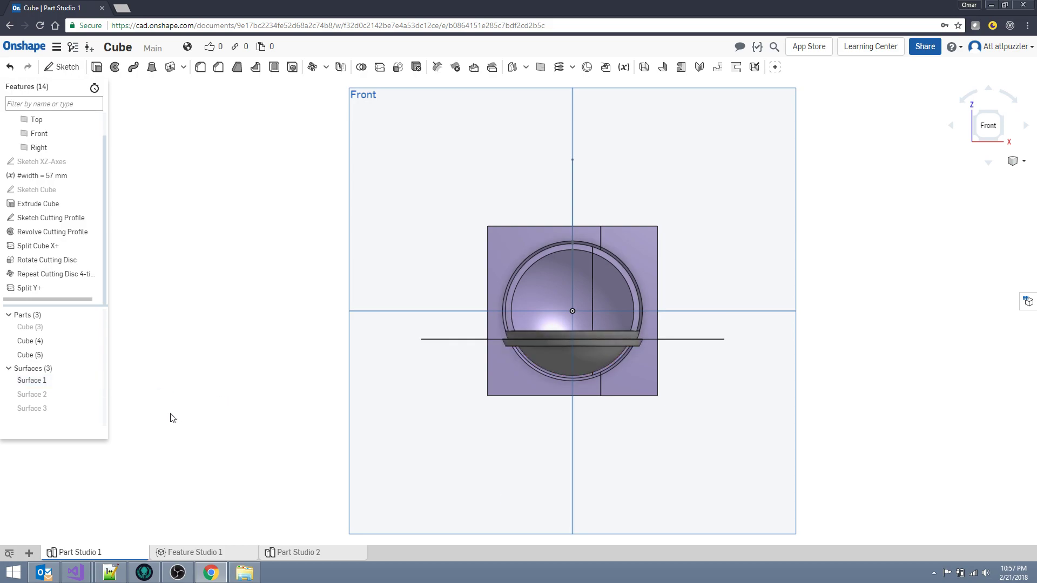
Step: Hide Surface 1, show Surface 2, and split Cube (4) with Surface 2 as 'Split Y-'
{"action": "left_click", "coordinate": [94, 381]}
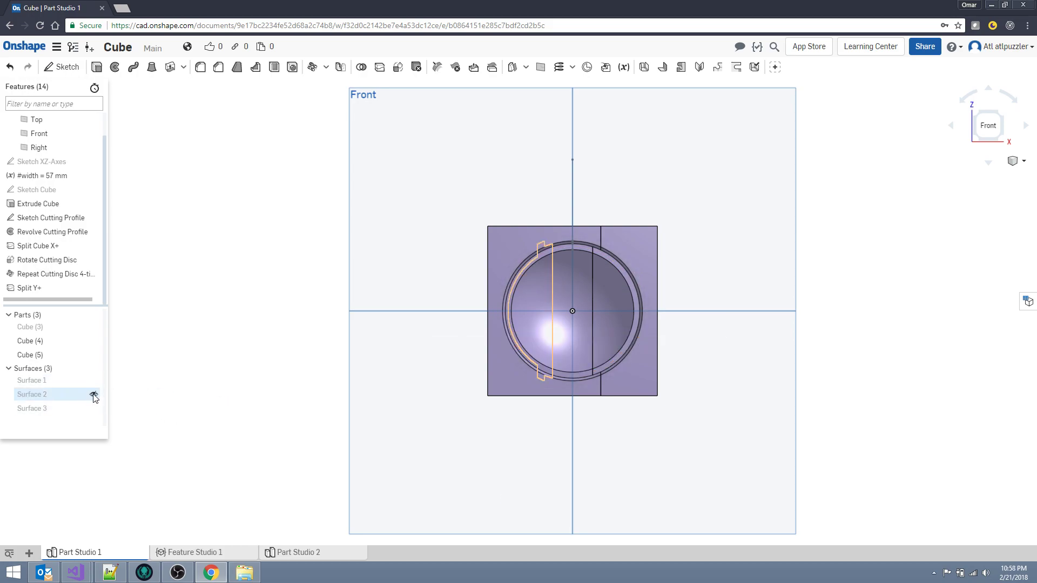
{"action": "left_click", "coordinate": [93, 395]}
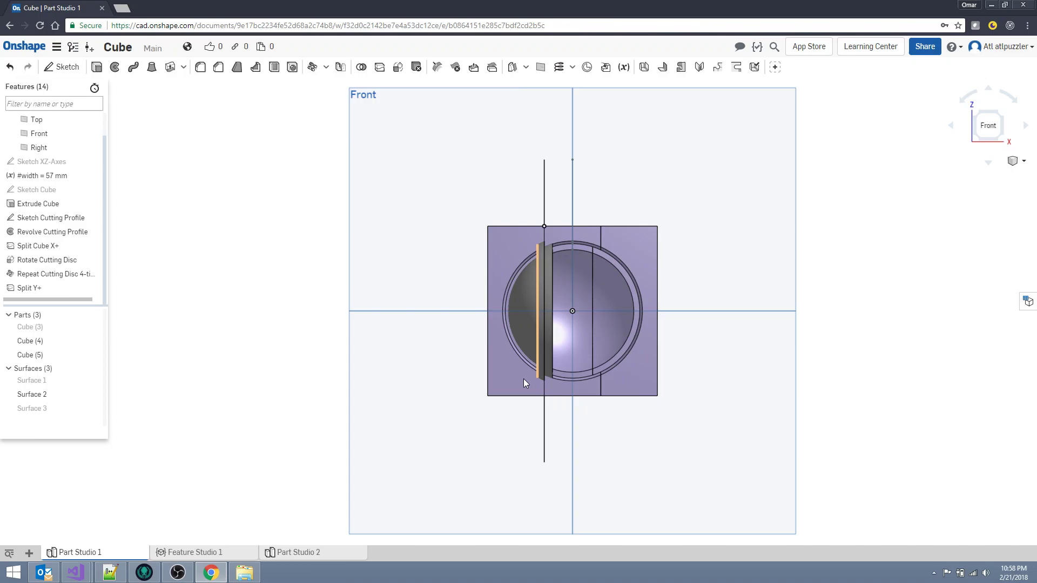
{"action": "mouse_move", "coordinate": [331, 275]}
{"action": "right_mouse_down"}
{"action": "mouse_move", "coordinate": [279, 275]}
{"action": "mouse_move", "coordinate": [322, 276]}
{"action": "right_mouse_up"}
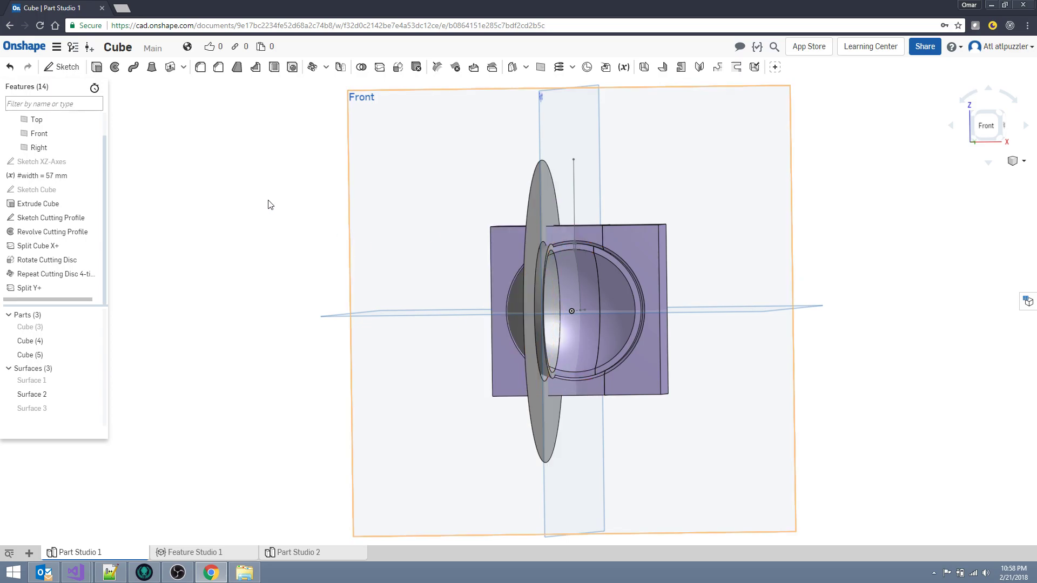
{"action": "left_click", "coordinate": [379, 67]}
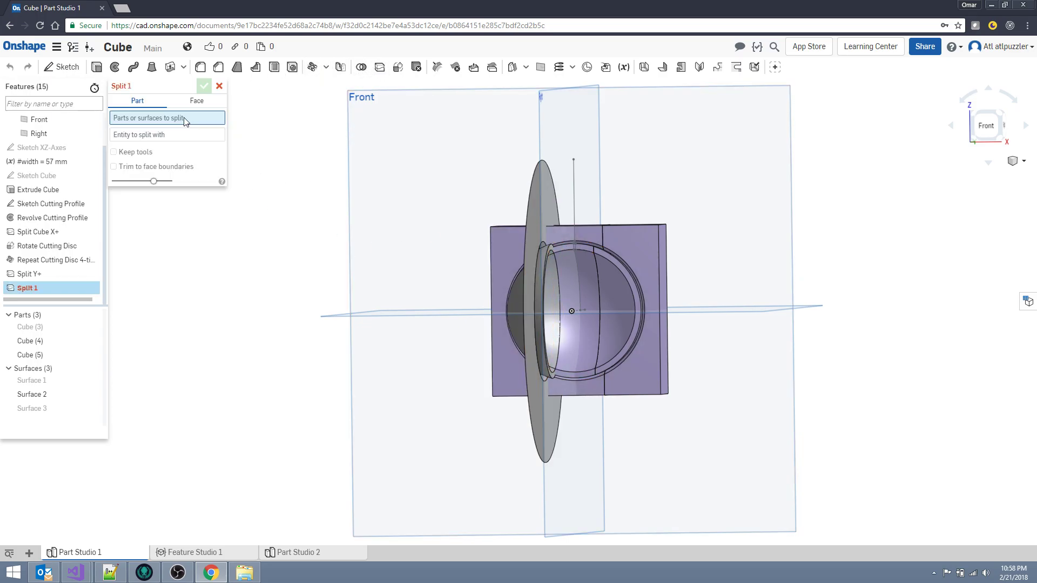
{"action": "left_click", "coordinate": [506, 254]}
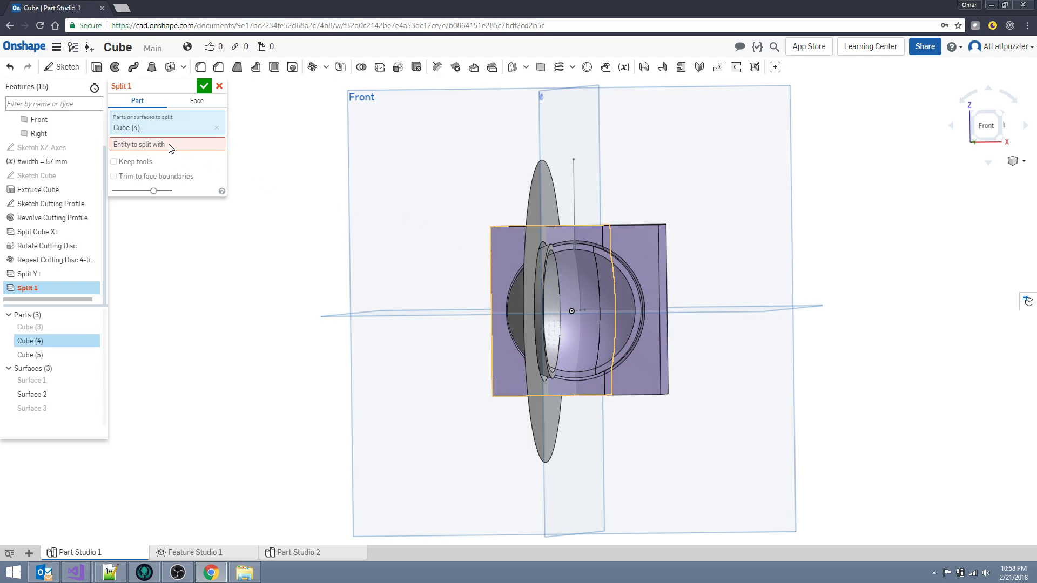
{"action": "left_click", "coordinate": [542, 203]}
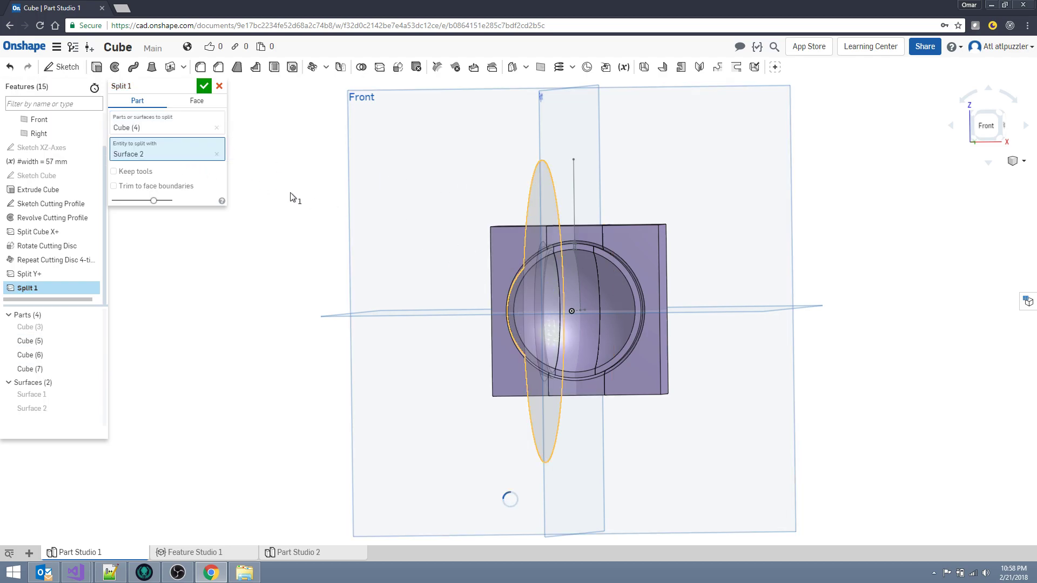
{"action": "left_click", "coordinate": [190, 86]}
Step: Apply the Split Y- feature and hide the Cutting Profile sketch
{"action": "left_click", "coordinate": [202, 86]}
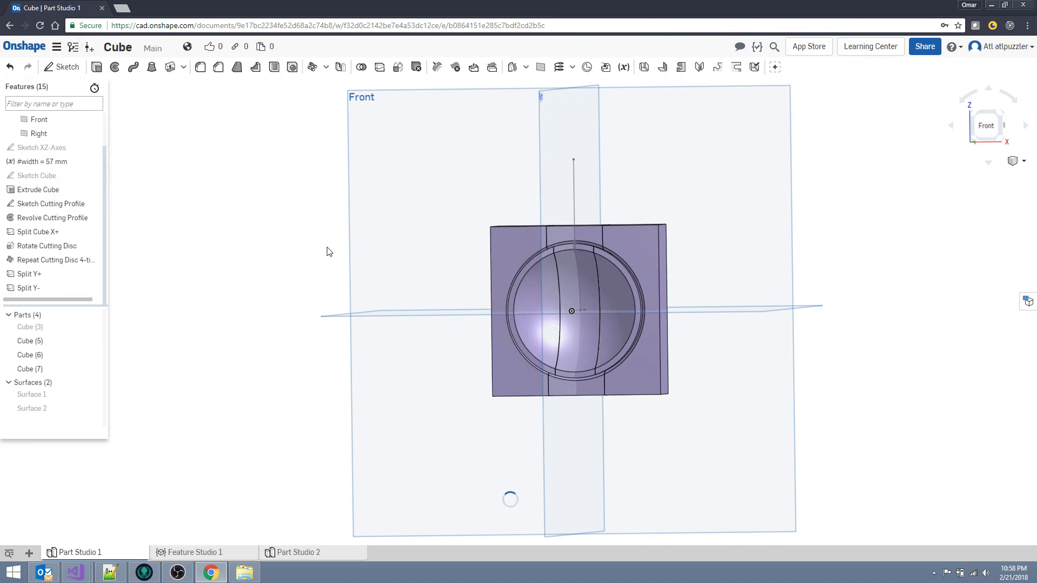
{"action": "right_click_drag", "start_coordinate": [378, 309], "coordinate": [422, 332]}
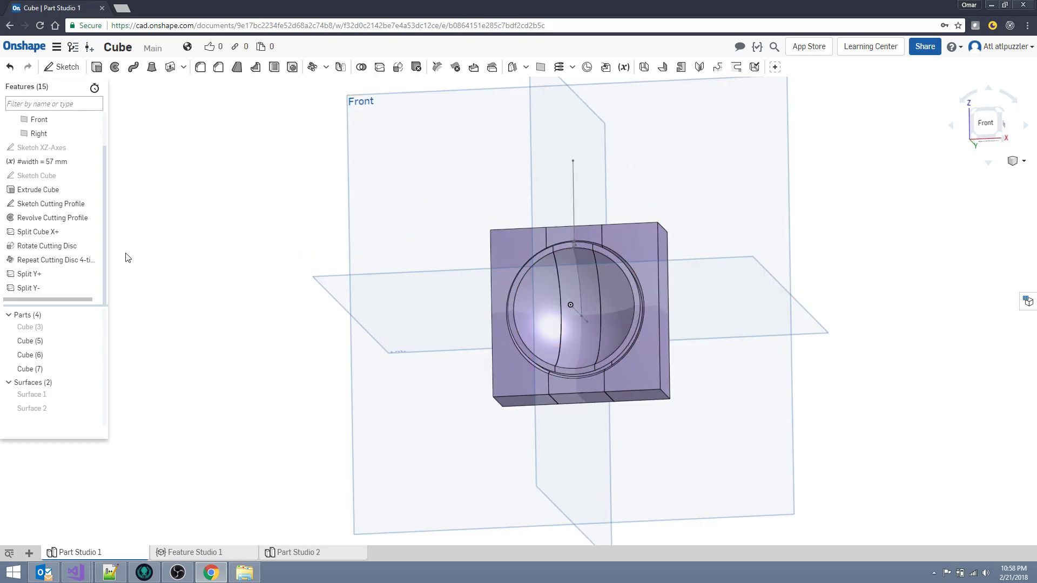
{"action": "left_click", "coordinate": [94, 205]}
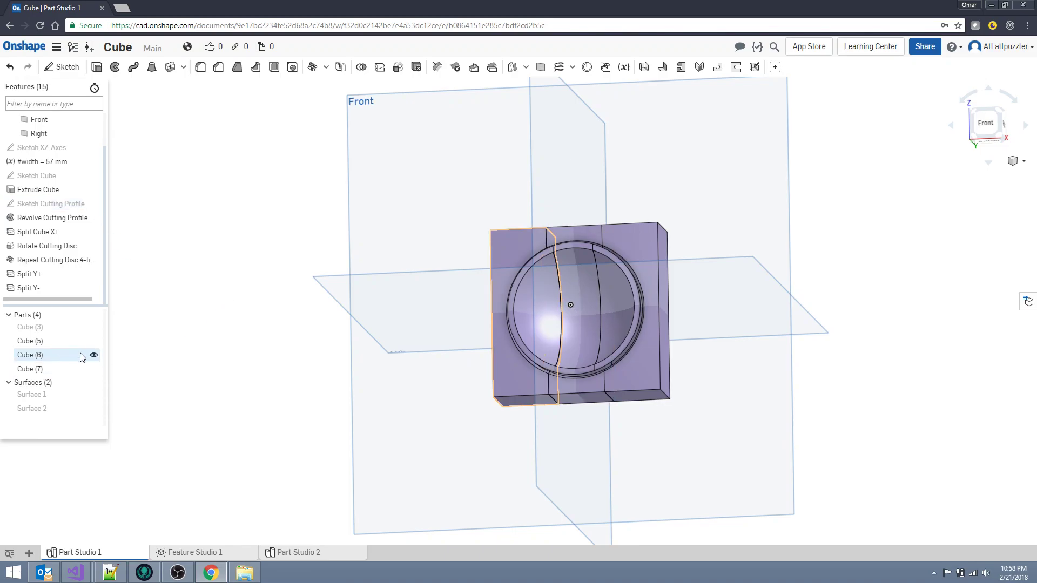
Step: Briefly hide Cube (5), view from the front, and show Surface 1 through the pieces
{"action": "left_click", "coordinate": [94, 342]}
{"action": "right_click_drag", "start_coordinate": [229, 340], "coordinate": [86, 333]}
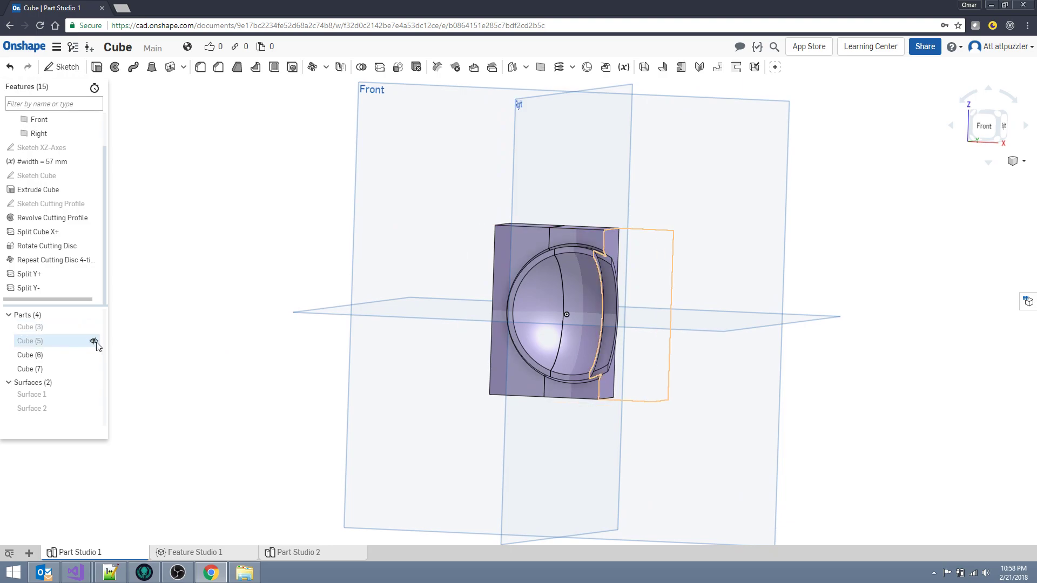
{"action": "left_click", "coordinate": [93, 341]}
{"action": "left_click", "coordinate": [974, 133]}
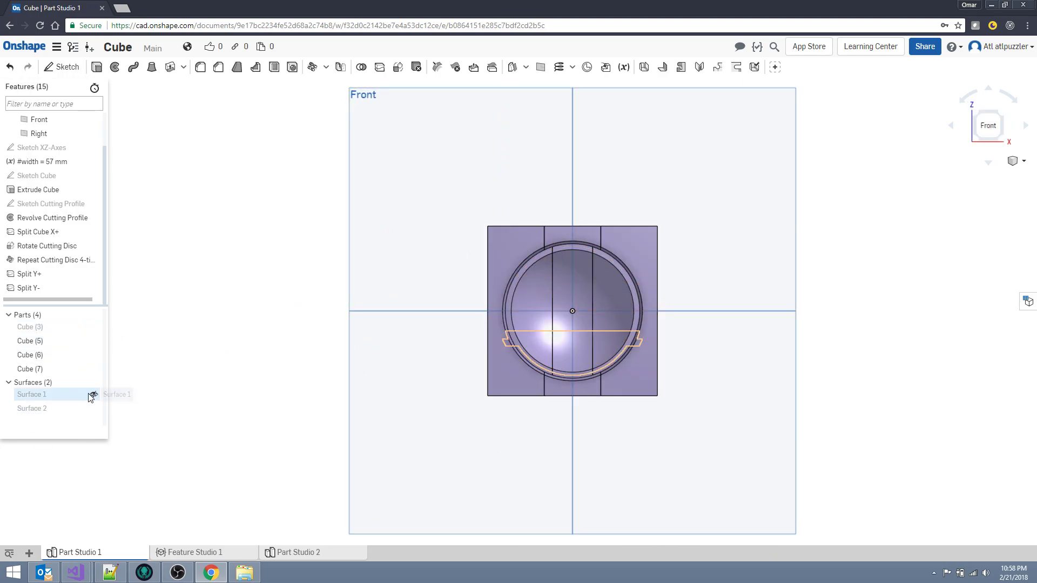
{"action": "left_click", "coordinate": [93, 395]}
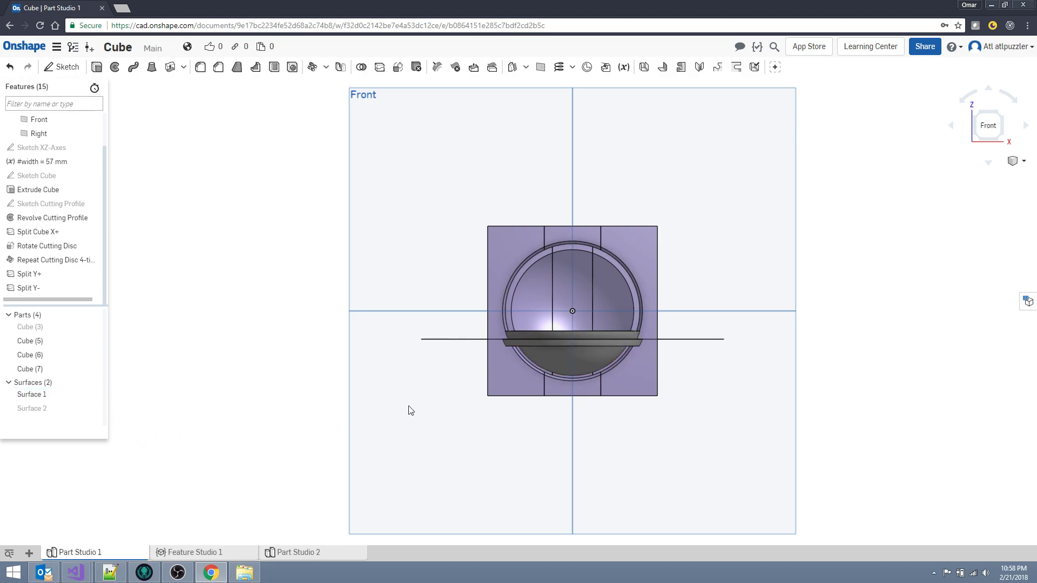
{"action": "right_click_drag", "start_coordinate": [779, 355], "coordinate": [751, 374]}
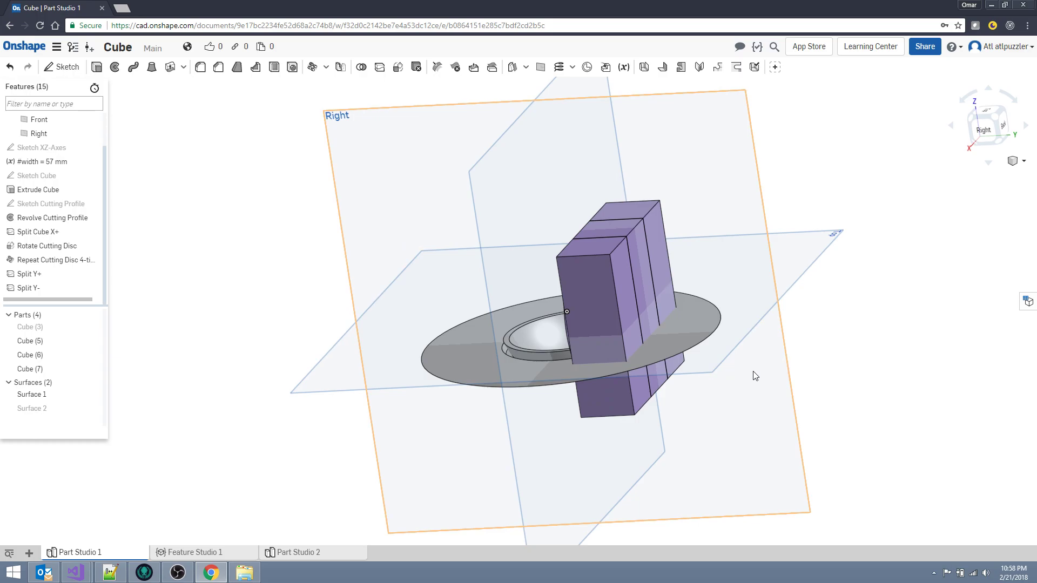
{"action": "mouse_move", "coordinate": [421, 382]}
{"action": "right_mouse_down"}
{"action": "mouse_move", "coordinate": [398, 363]}
{"action": "mouse_move", "coordinate": [425, 368]}
{"action": "right_mouse_up"}
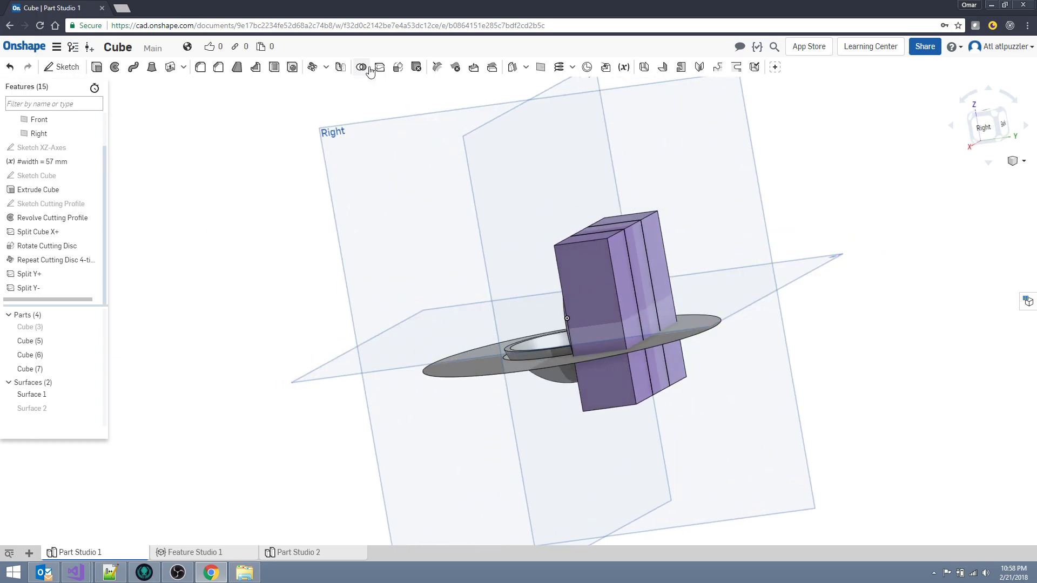
Step: Split Cube (5), (6) and (7) with Surface 1, producing parts Cube (8) through Cube (13)
{"action": "left_click", "coordinate": [379, 67]}
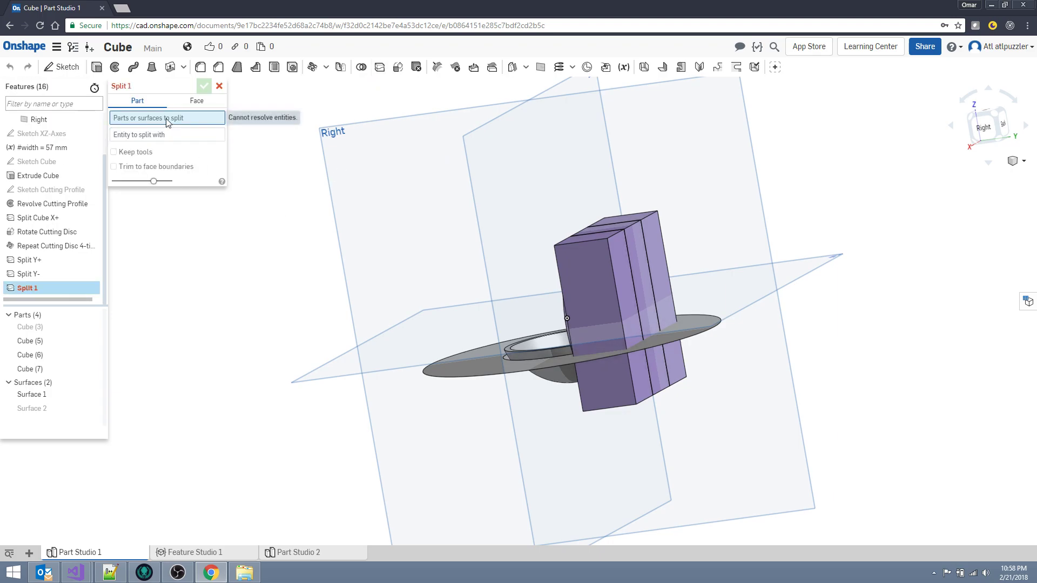
{"action": "left_click", "coordinate": [593, 292]}
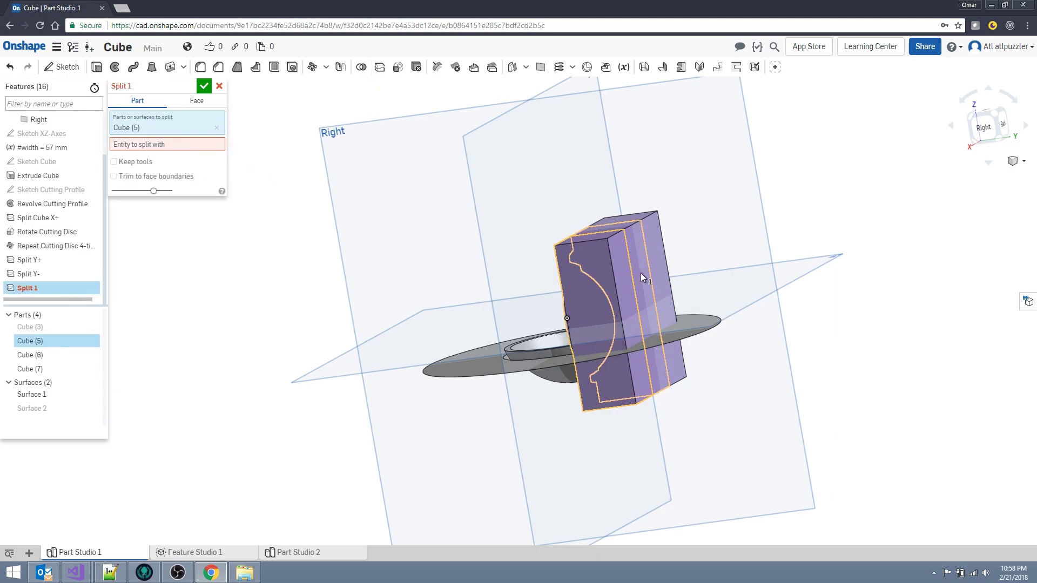
{"action": "left_click", "coordinate": [641, 277]}
{"action": "left_click", "coordinate": [658, 261]}
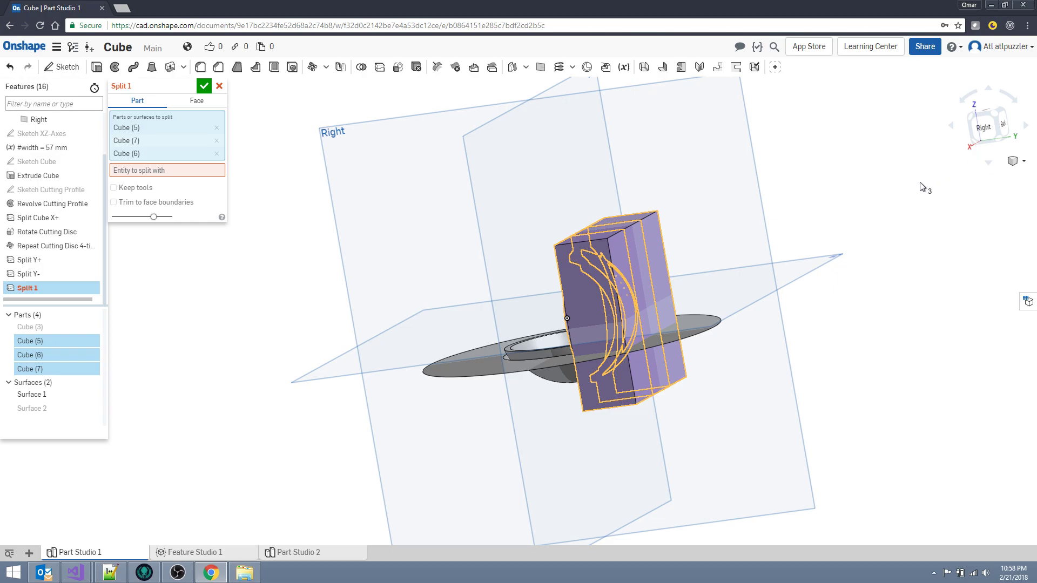
{"action": "right_click_drag", "start_coordinate": [877, 212], "coordinate": [612, 268]}
{"action": "left_click", "coordinate": [195, 171]}
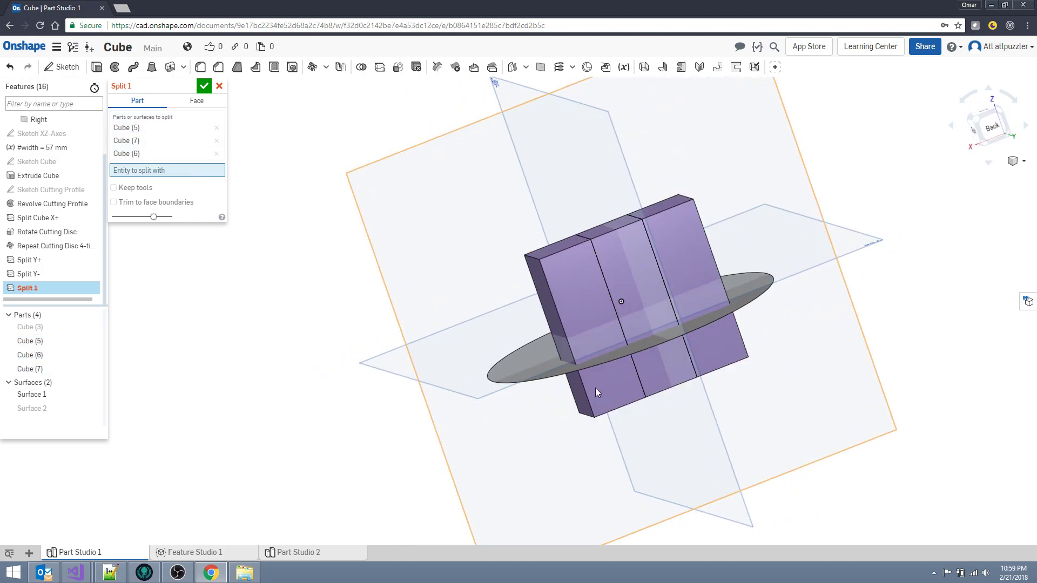
{"action": "left_click", "coordinate": [527, 358]}
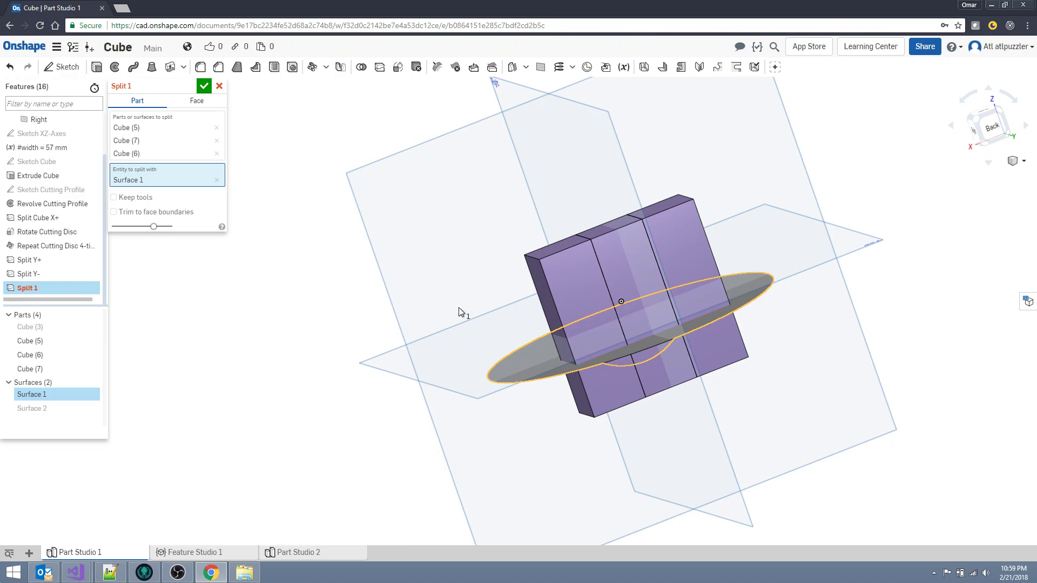
{"action": "left_click", "coordinate": [203, 86]}
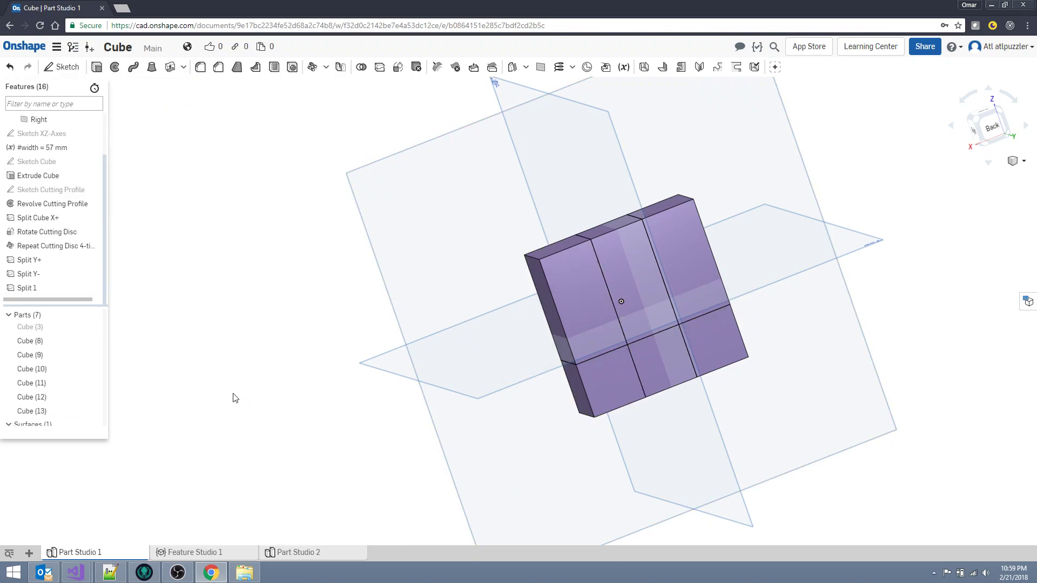
{"action": "right_click_drag", "start_coordinate": [256, 377], "coordinate": [427, 379]}
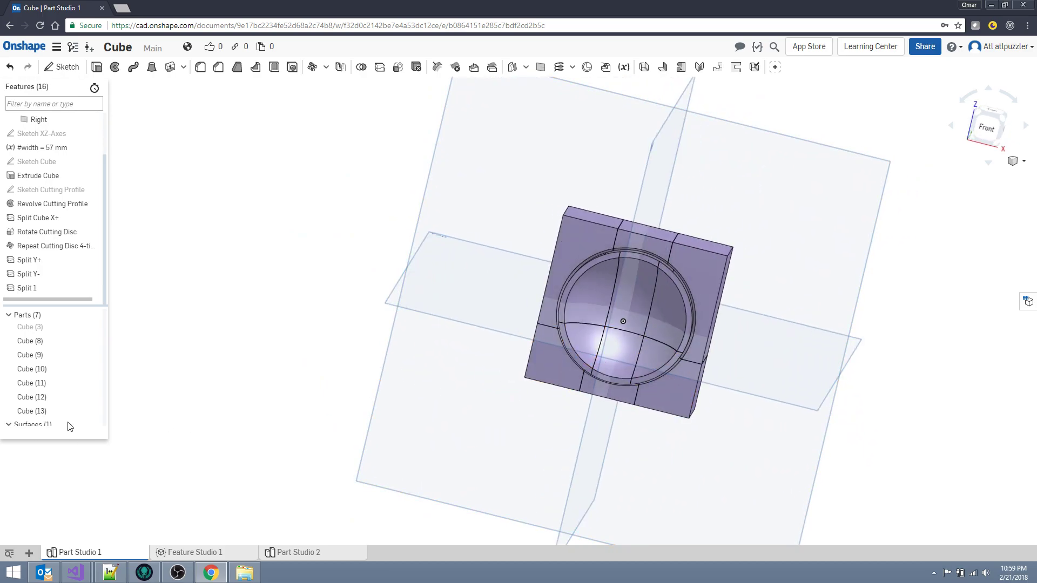
{"action": "scroll", "coordinate": [78, 400], "scroll_direction": "down", "scroll_amount": 2}
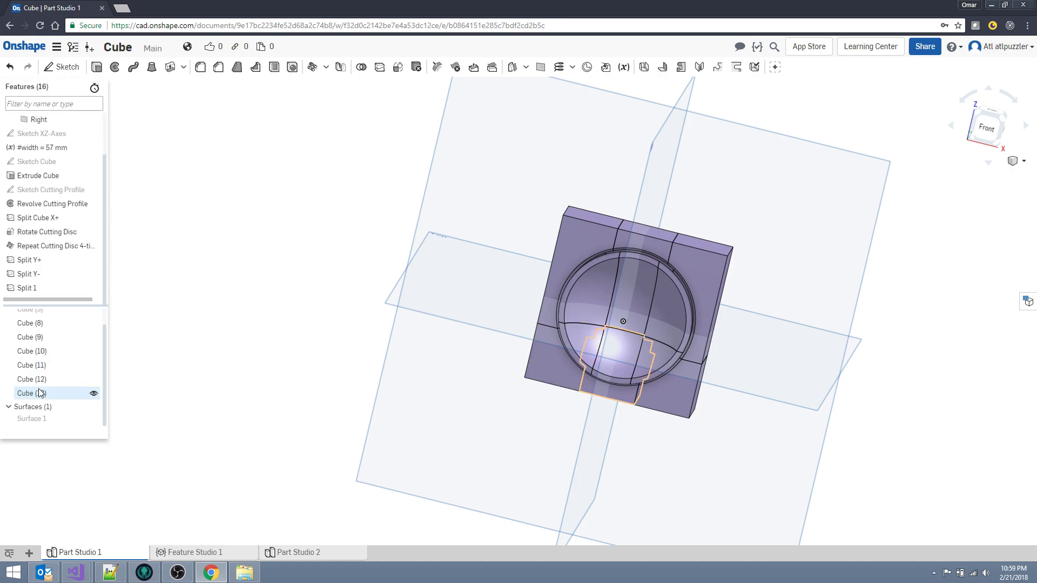
Step: Show Surface 1, then split upper pieces Cube (10), (12) and (8) with it as 'Split Z+'
{"action": "left_click", "coordinate": [93, 419]}
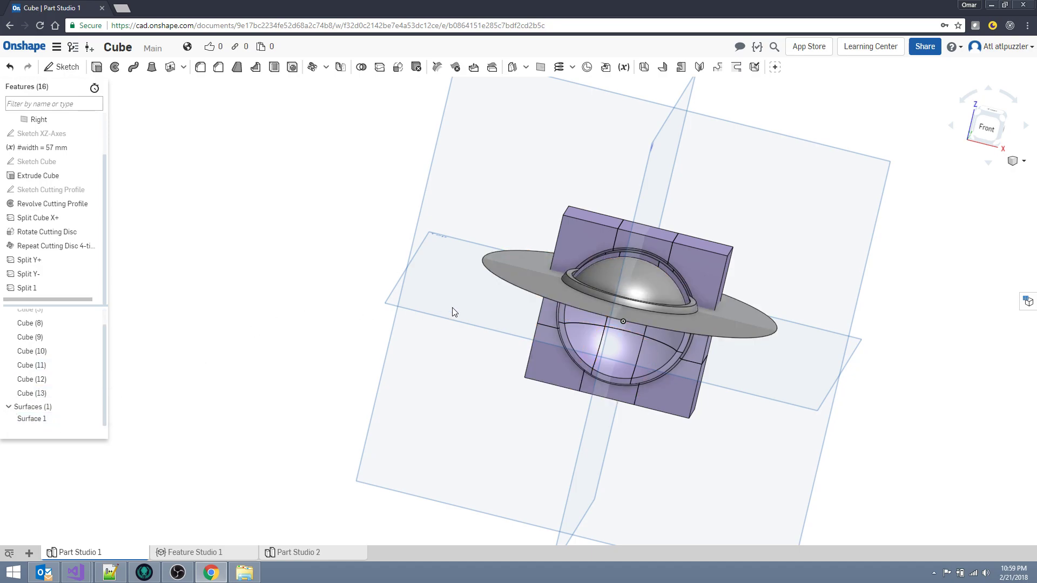
{"action": "left_click", "coordinate": [984, 127]}
{"action": "left_click", "coordinate": [380, 67]}
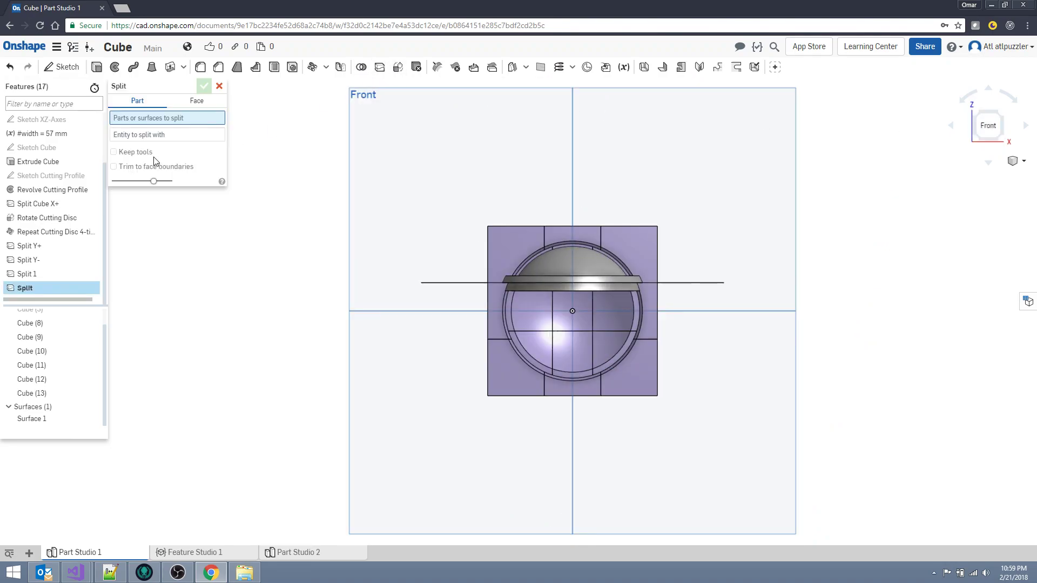
{"action": "left_click", "coordinate": [509, 251]}
{"action": "left_click", "coordinate": [576, 235]}
{"action": "left_click", "coordinate": [616, 236]}
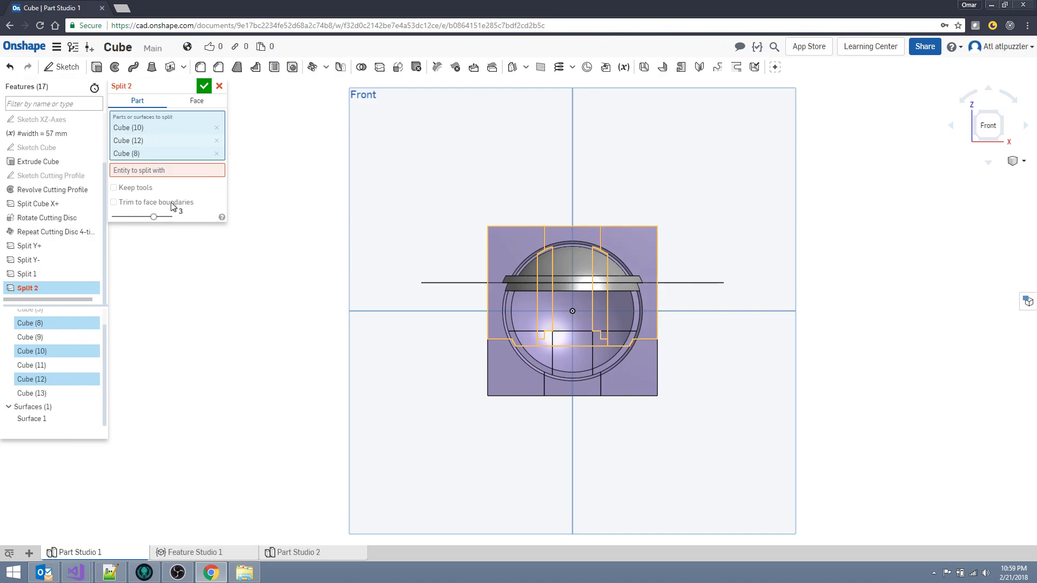
{"action": "left_click", "coordinate": [156, 172]}
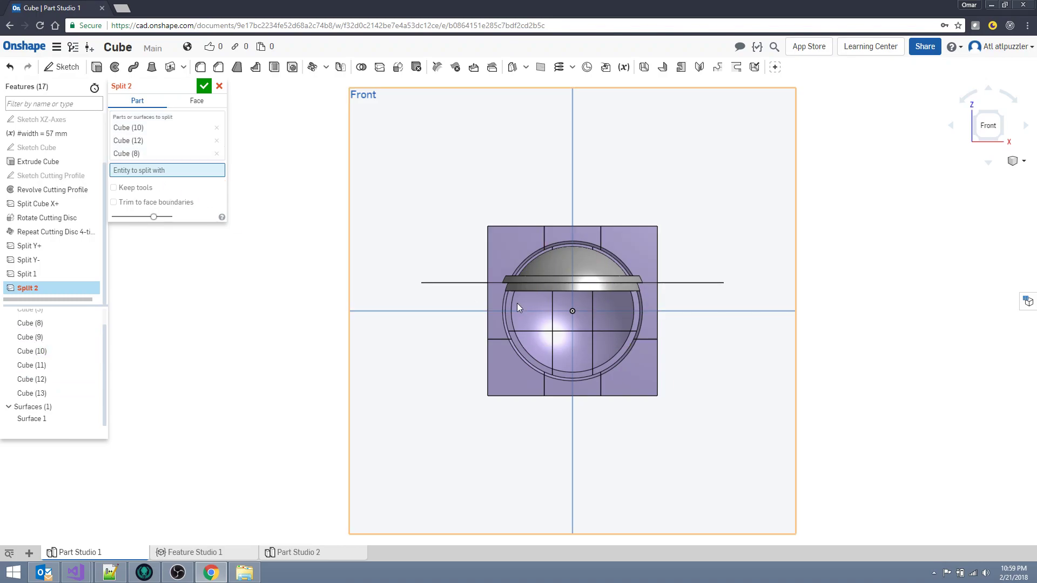
{"action": "left_click", "coordinate": [453, 283]}
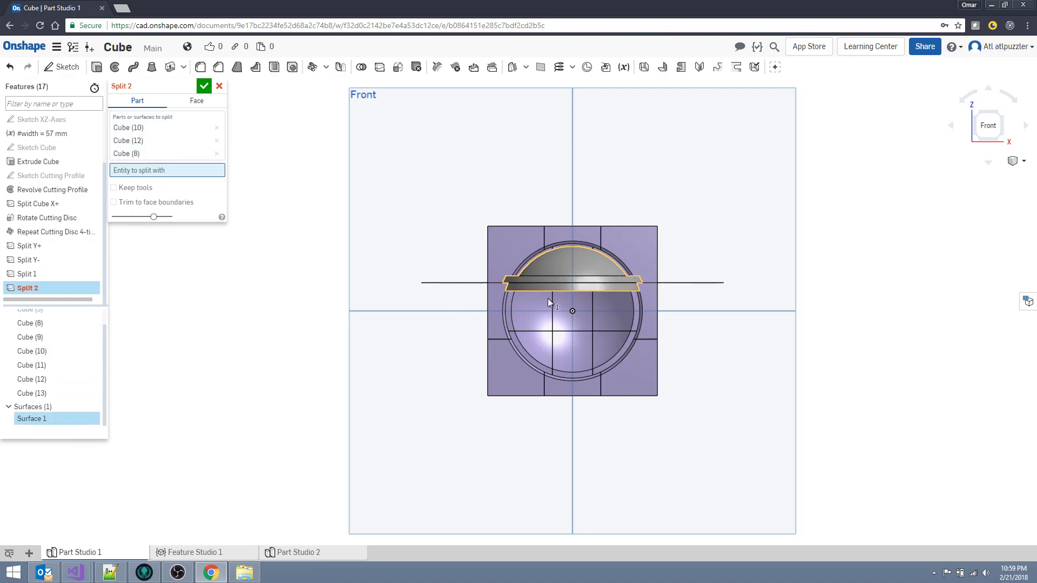
{"action": "left_click", "coordinate": [186, 89]}
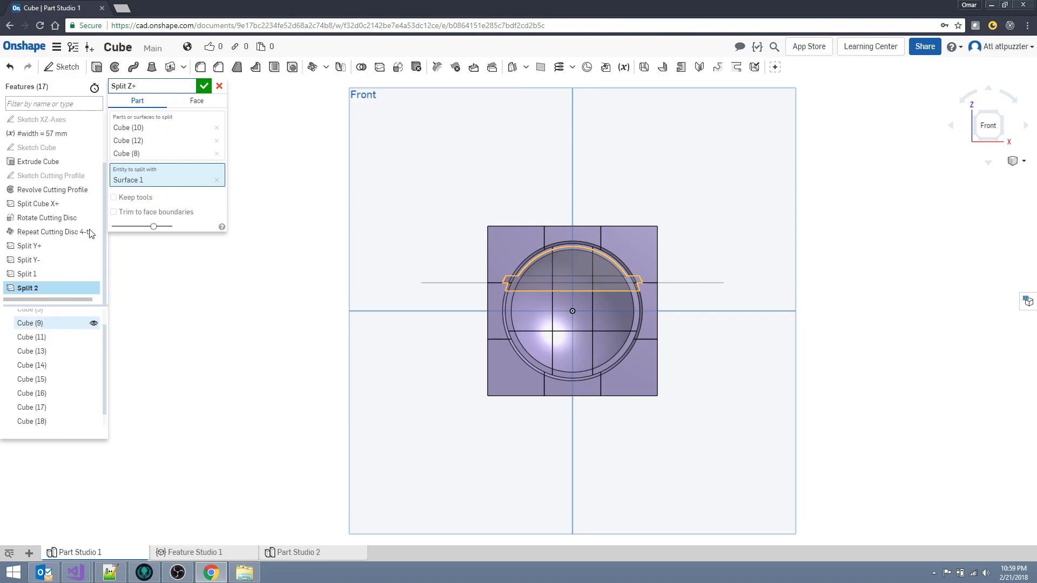
Step: Apply Split Z+ and rename the Split 1 feature to 'Split Z-'
{"action": "left_click", "coordinate": [205, 85]}
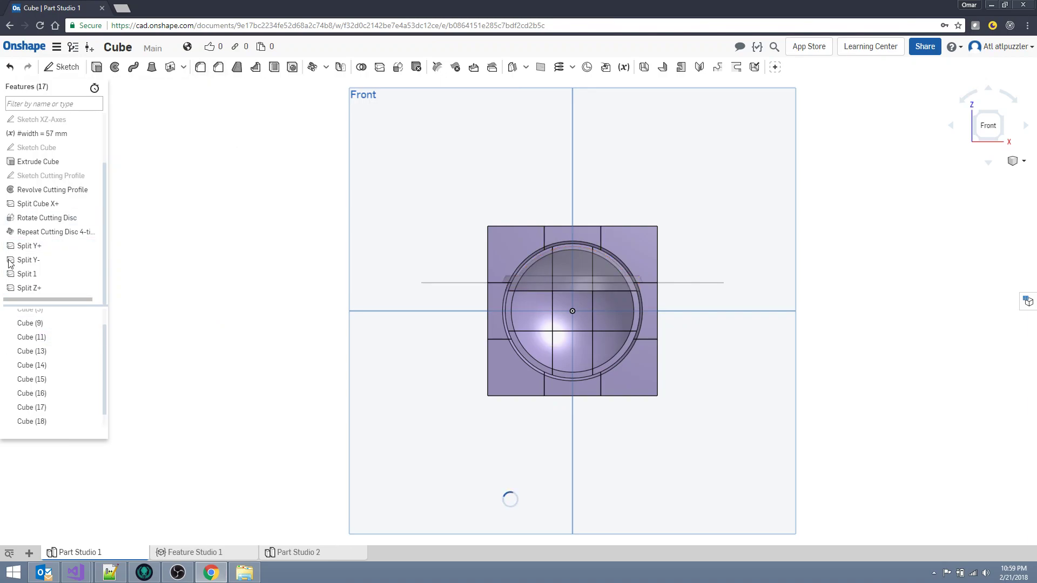
{"action": "right_click", "coordinate": [35, 274]}
{"action": "left_click", "coordinate": [54, 276]}
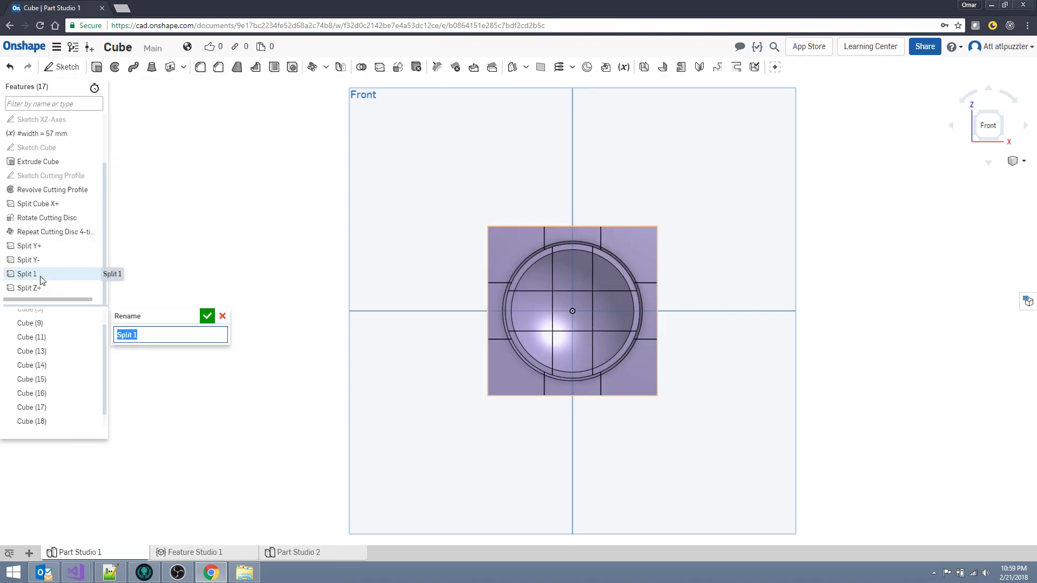
{"action": "key", "text": "Return"}
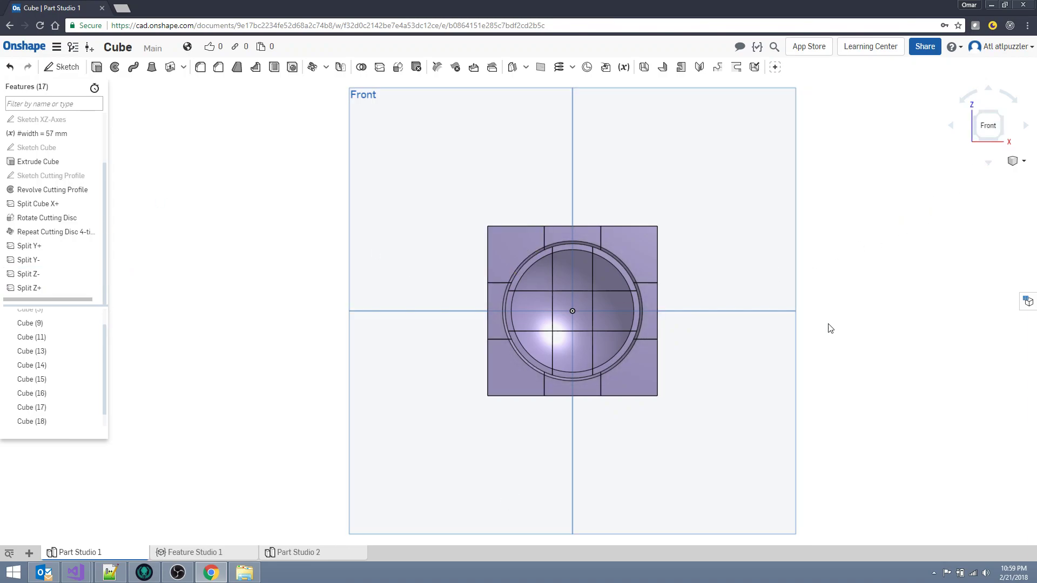
Step: Hide the Top, Front and Right planes and the origin, viewing the cube nearly face-on
{"action": "right_click_drag", "start_coordinate": [763, 335], "coordinate": [493, 331]}
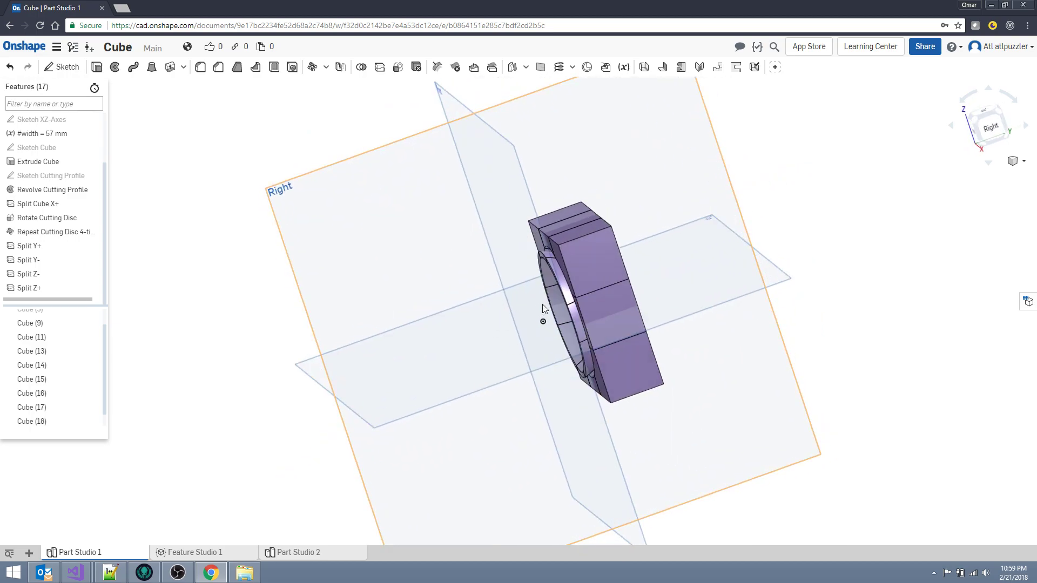
{"action": "right_click_drag", "start_coordinate": [543, 309], "coordinate": [485, 233]}
{"action": "scroll", "coordinate": [61, 137], "scroll_direction": "up", "scroll_amount": 2}
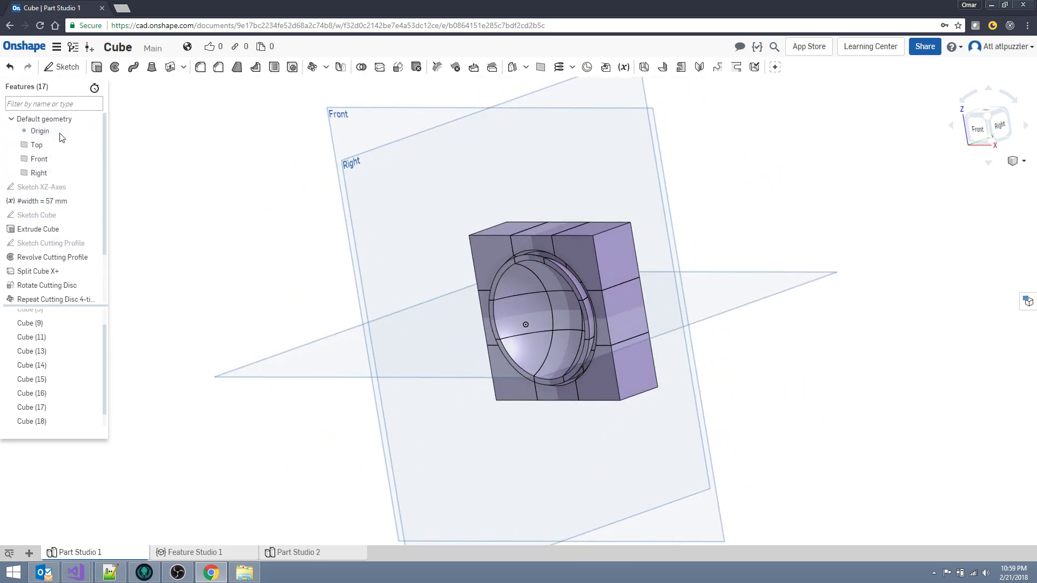
{"action": "left_click", "coordinate": [93, 145]}
{"action": "left_click", "coordinate": [93, 159]}
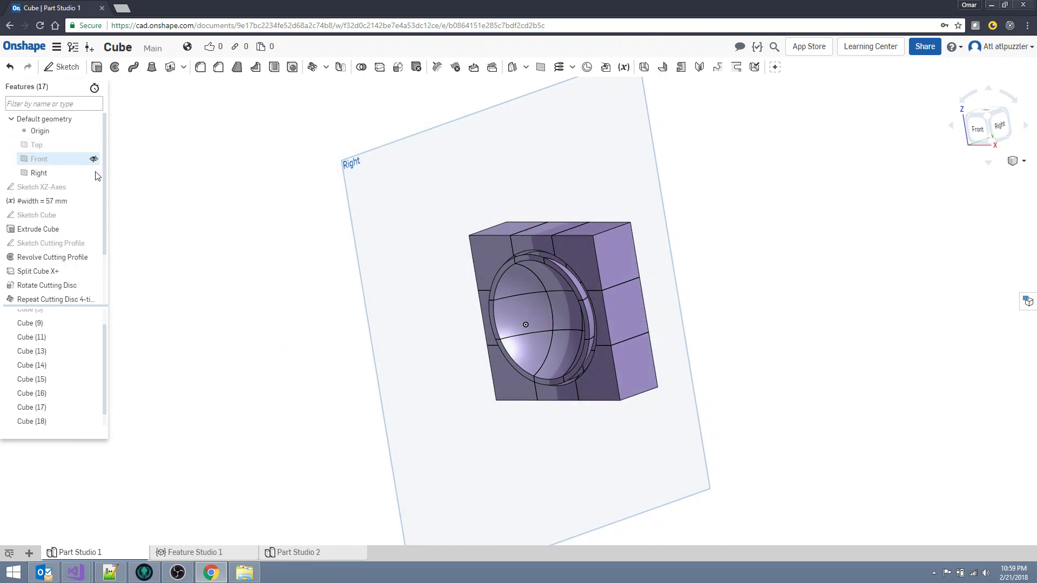
{"action": "left_click", "coordinate": [93, 172]}
{"action": "left_click", "coordinate": [93, 132]}
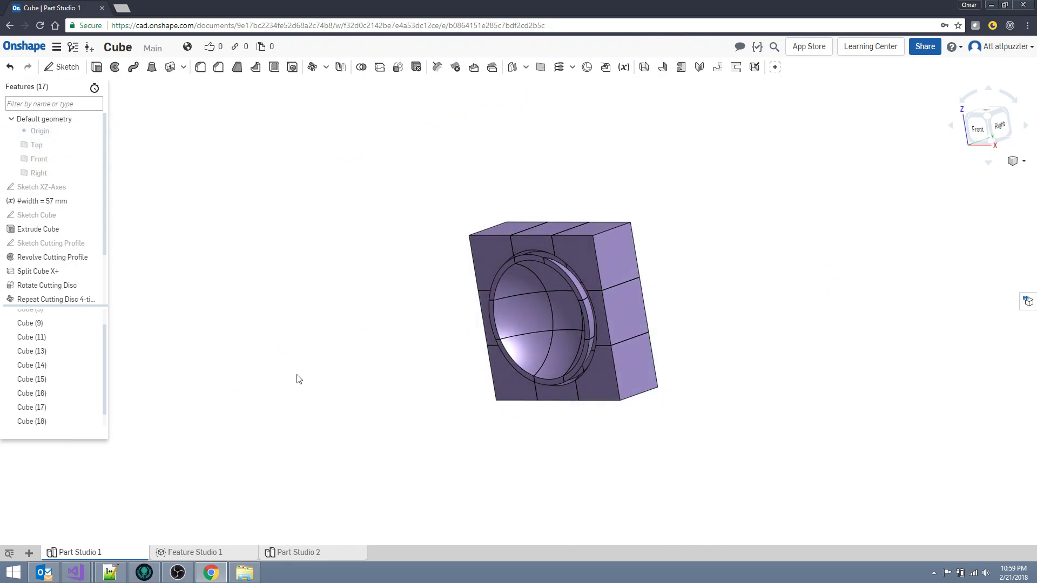
{"action": "right_click_drag", "start_coordinate": [299, 380], "coordinate": [339, 361]}
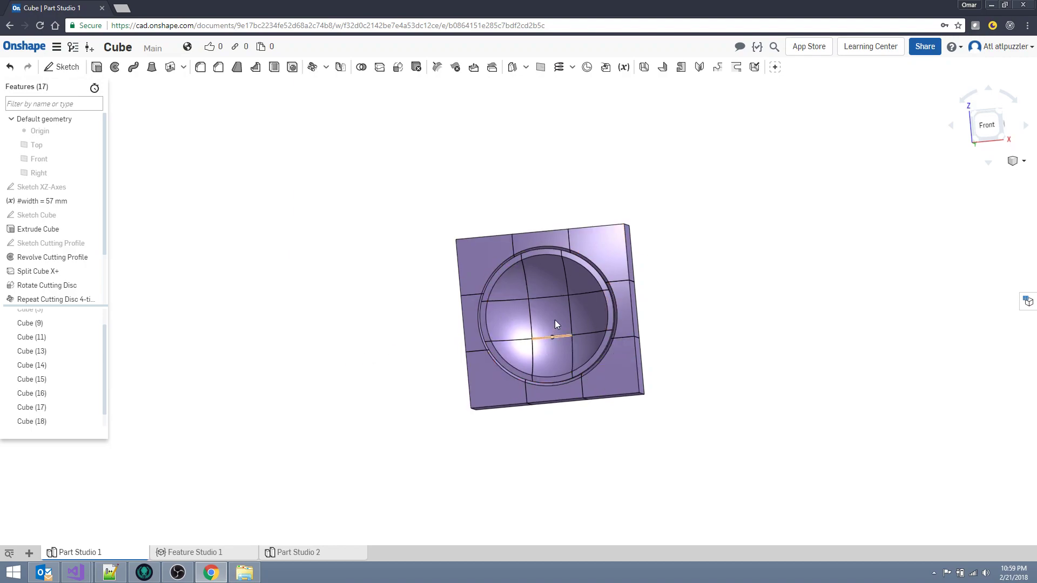
{"action": "scroll", "coordinate": [72, 368], "scroll_direction": "up", "scroll_amount": 1}
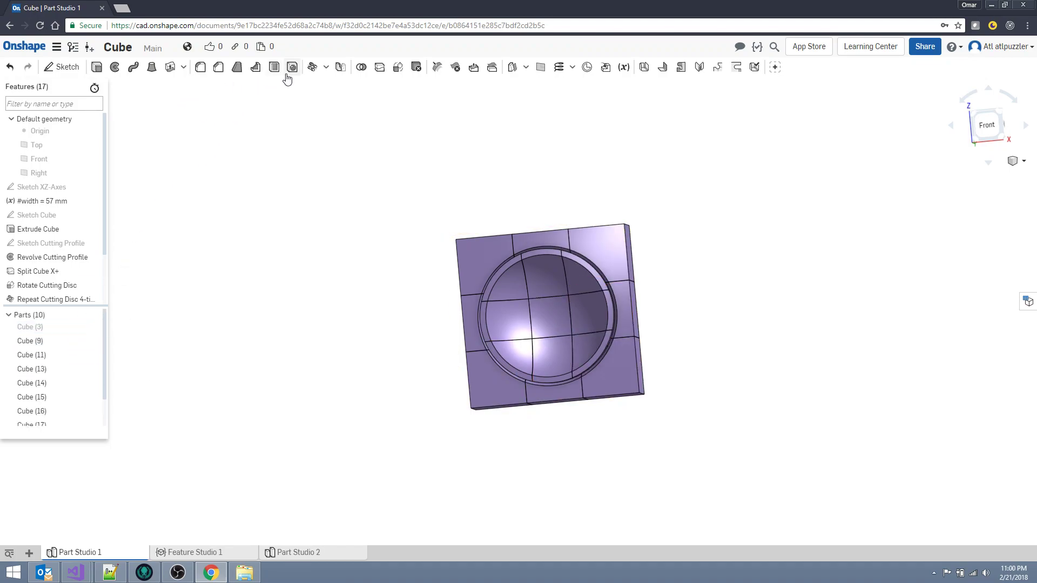
Step: Start a Delete part feature and select the sphere plate Cube (3) for deletion
{"action": "left_click", "coordinate": [415, 67]}
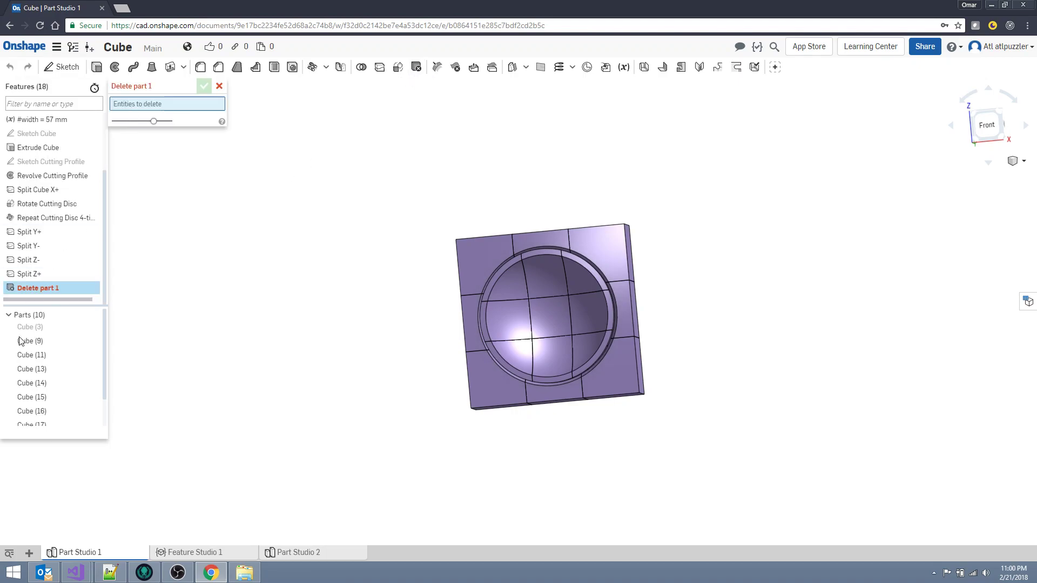
{"action": "left_click", "coordinate": [94, 330]}
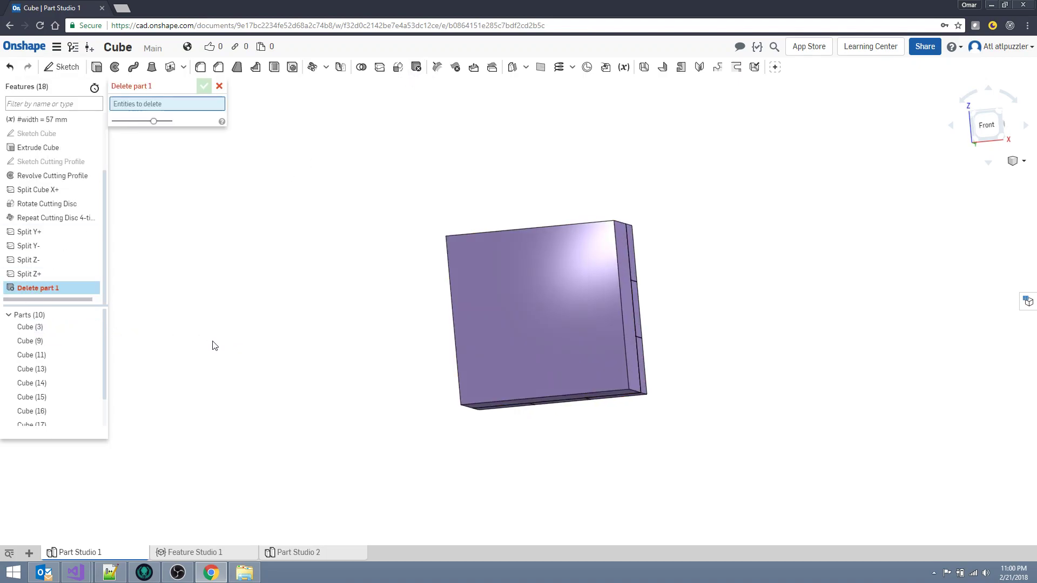
{"action": "right_click_drag", "start_coordinate": [213, 343], "coordinate": [192, 343]}
{"action": "right_click_drag", "start_coordinate": [219, 376], "coordinate": [60, 329]}
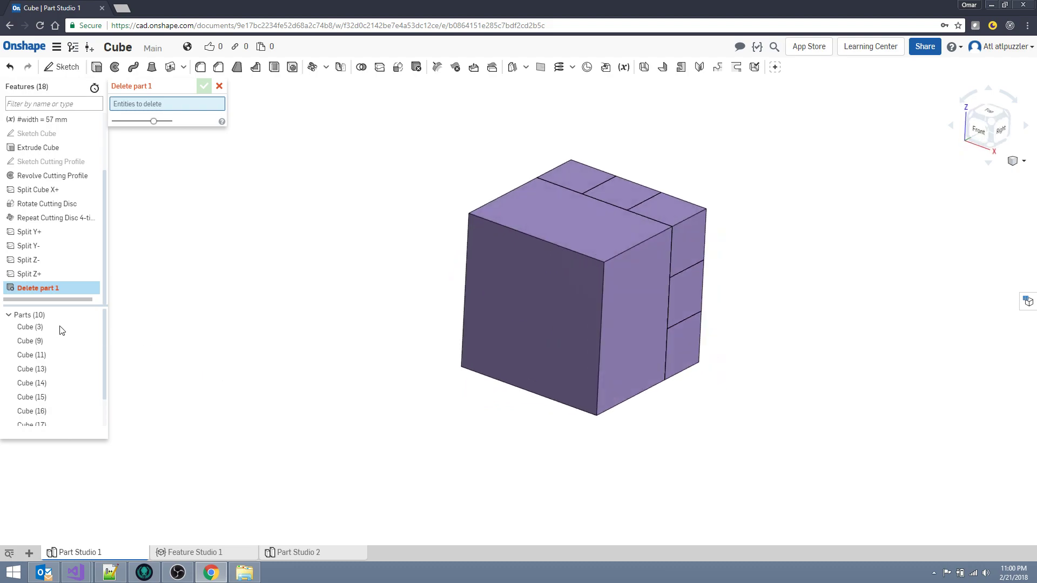
{"action": "left_click", "coordinate": [556, 267]}
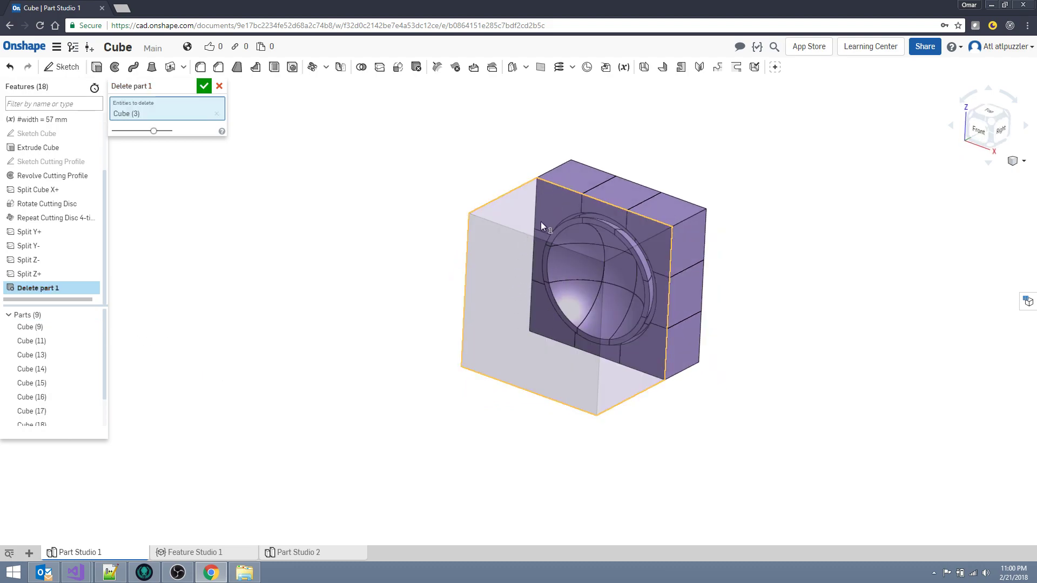
{"action": "left_click", "coordinate": [555, 309]}
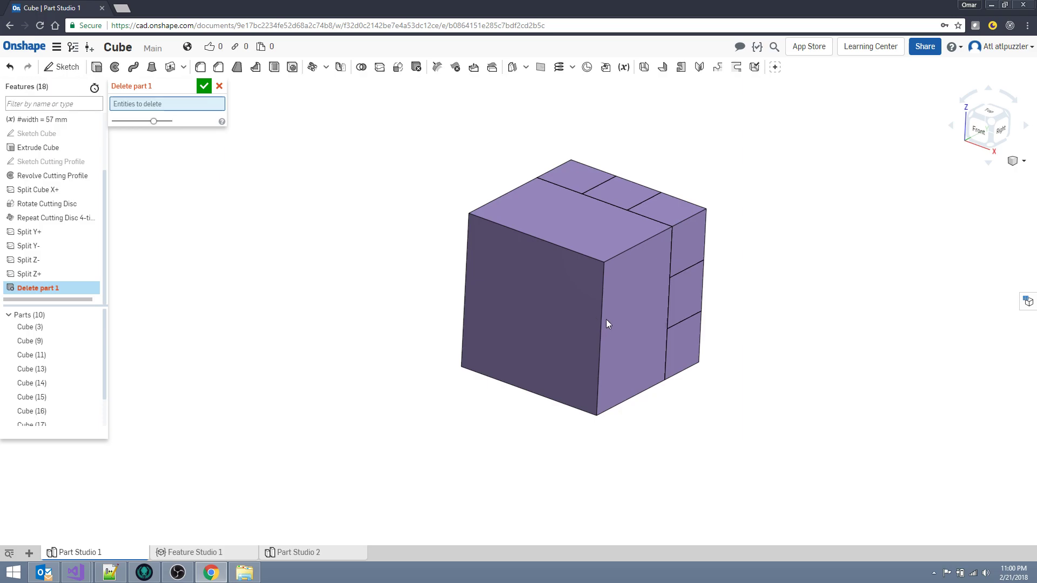
{"action": "left_click", "coordinate": [569, 315]}
Step: Add Cube (9), (11), (13), (17) and (15) to the deletion, keeping Cube (16), (18), (19)
{"action": "right_click_drag", "start_coordinate": [787, 296], "coordinate": [705, 328]}
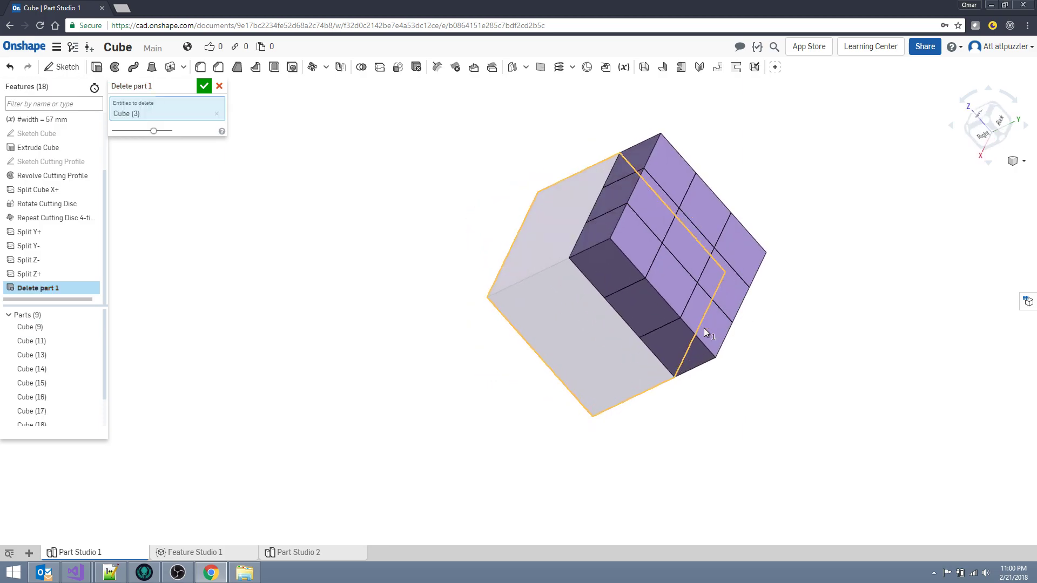
{"action": "left_click", "coordinate": [727, 273]}
{"action": "left_click", "coordinate": [741, 244]}
{"action": "left_click", "coordinate": [707, 213]}
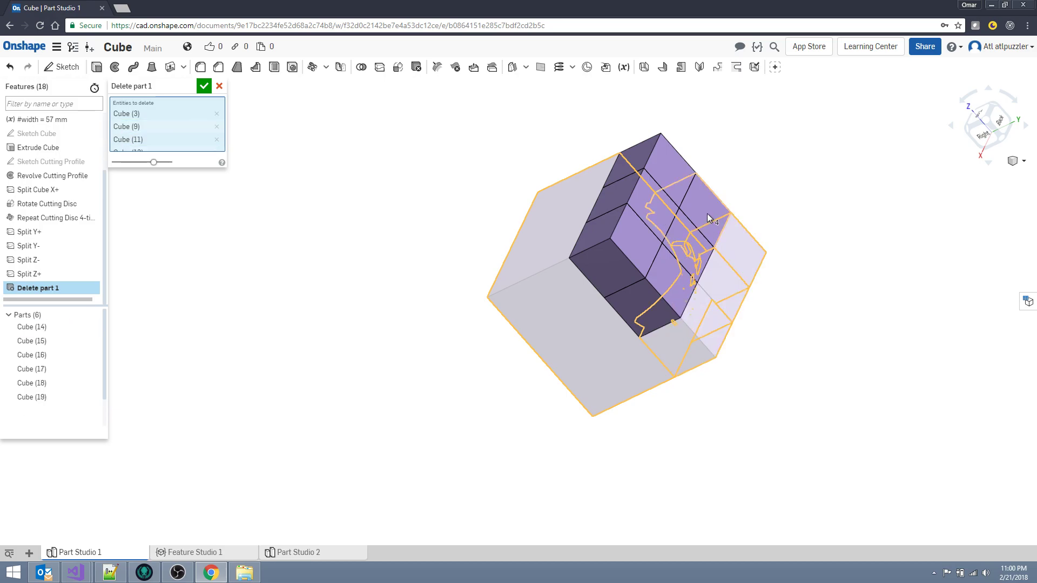
{"action": "left_click", "coordinate": [707, 215]}
{"action": "left_click", "coordinate": [682, 303]}
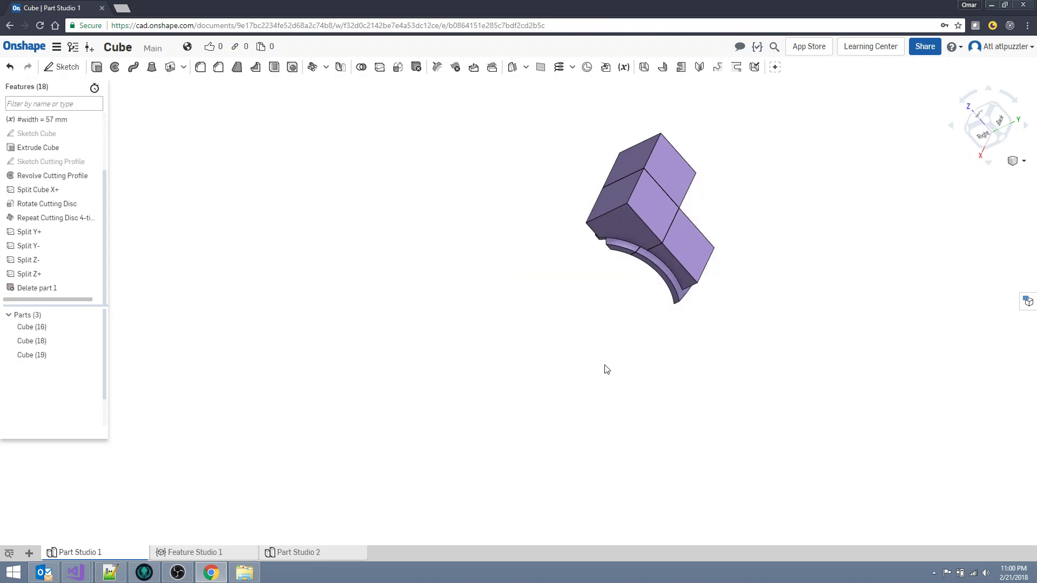
{"action": "right_click_drag", "start_coordinate": [607, 369], "coordinate": [956, 130]}
{"action": "left_click", "coordinate": [988, 131]}
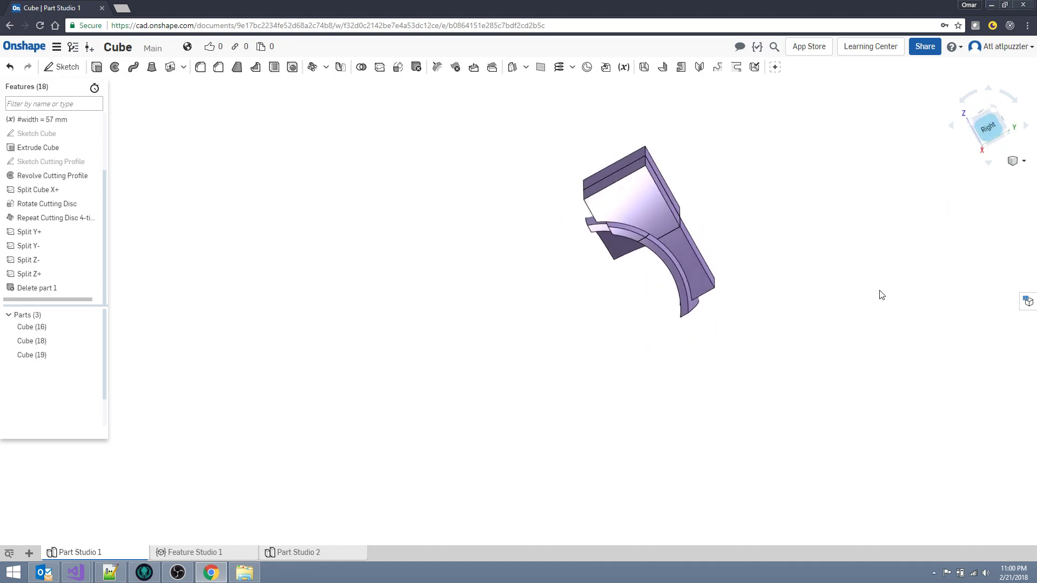
{"action": "right_click_drag", "start_coordinate": [942, 335], "coordinate": [918, 343]}
Step: Rename the Cube (16) part to 'Corner'
{"action": "scroll", "coordinate": [919, 343], "scroll_direction": "down", "scroll_amount": 3}
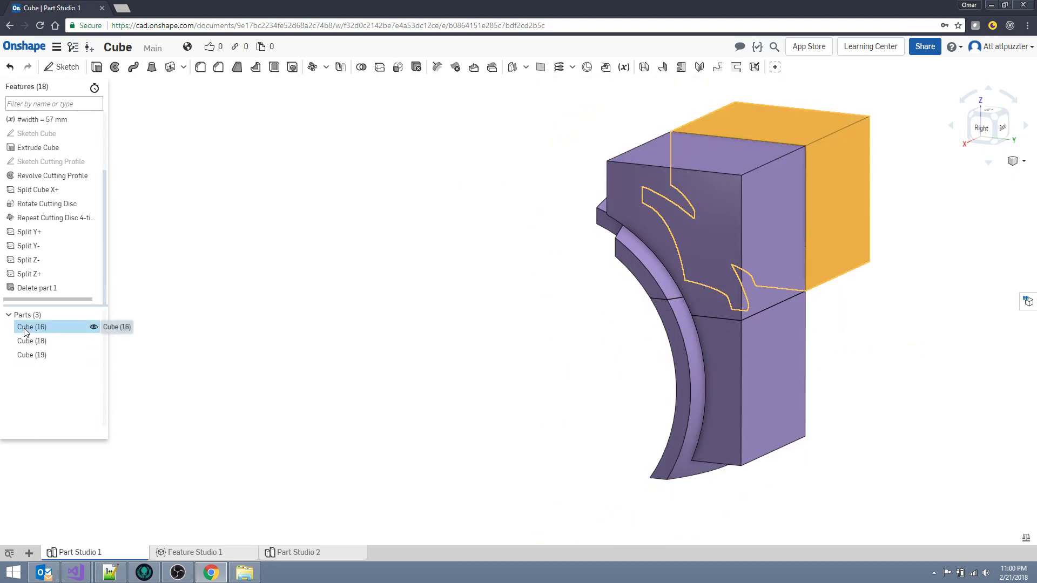
{"action": "left_click", "coordinate": [60, 327]}
{"action": "right_click_drag", "start_coordinate": [428, 348], "coordinate": [448, 348]}
{"action": "right_click", "coordinate": [62, 330]}
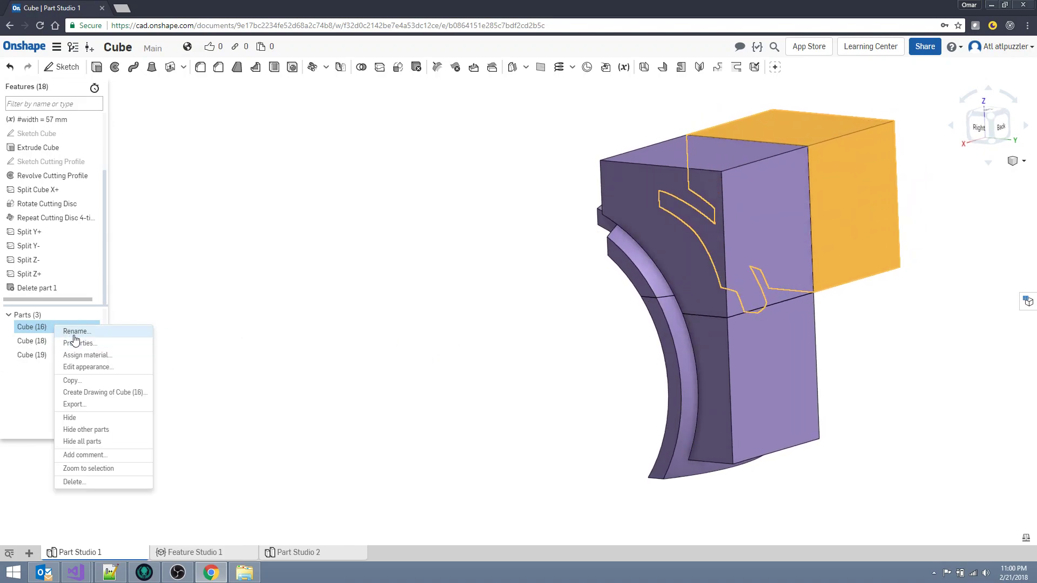
{"action": "left_click", "coordinate": [76, 333]}
{"action": "type", "text": "Corner"}
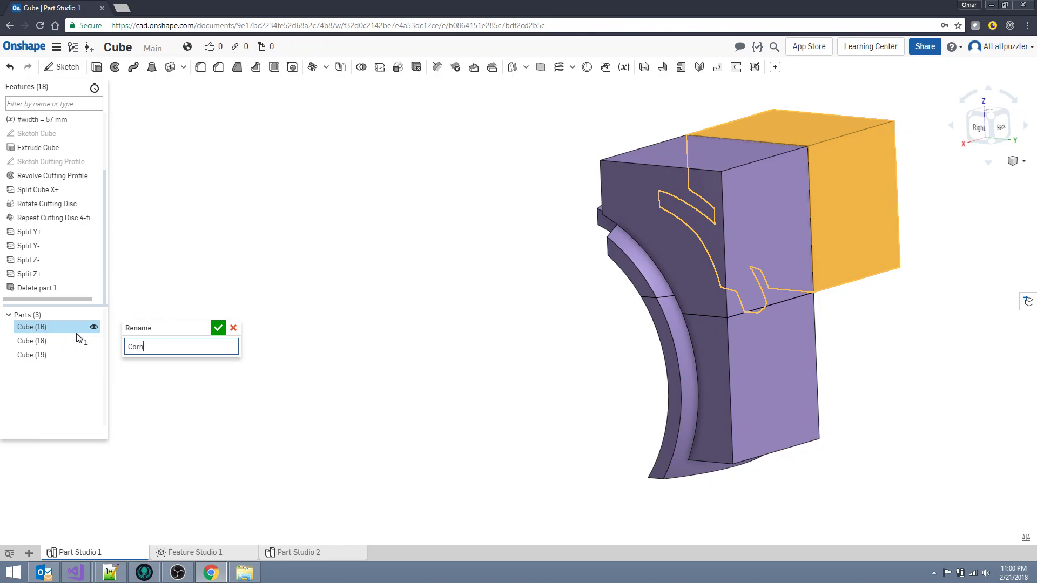
{"action": "key", "text": "Return"}
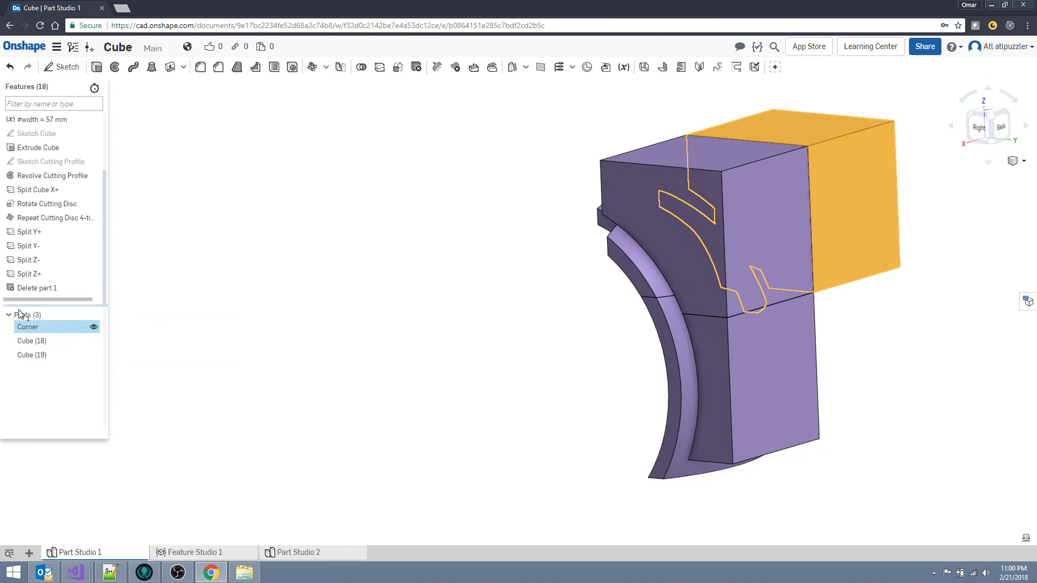
Step: Rename the Cube (18) part to 'Edge'
{"action": "right_click", "coordinate": [39, 343]}
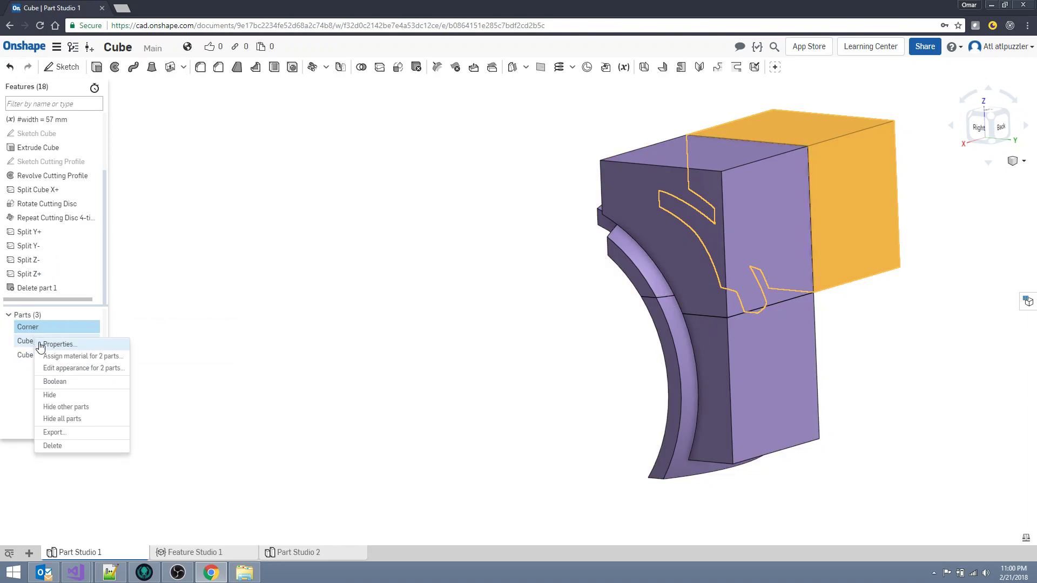
{"action": "key", "text": "Escape"}
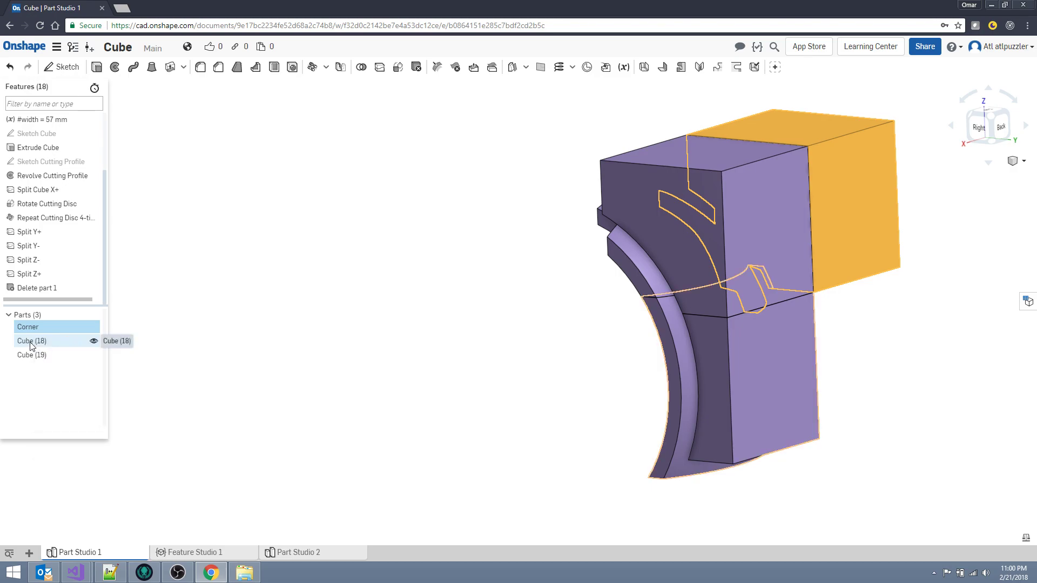
{"action": "right_click", "coordinate": [27, 344]}
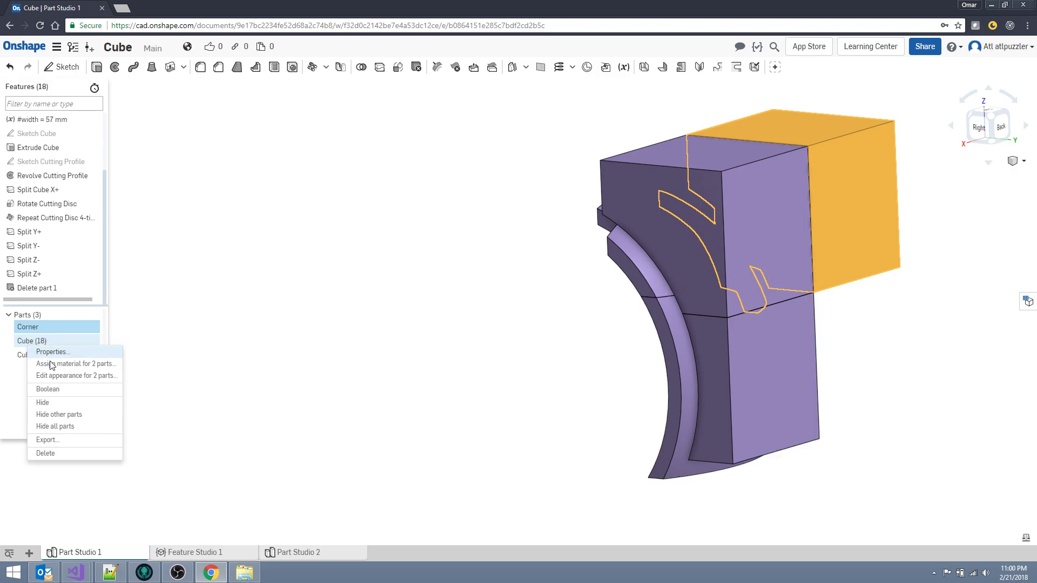
{"action": "key", "text": "Escape"}
{"action": "left_click", "coordinate": [27, 340]}
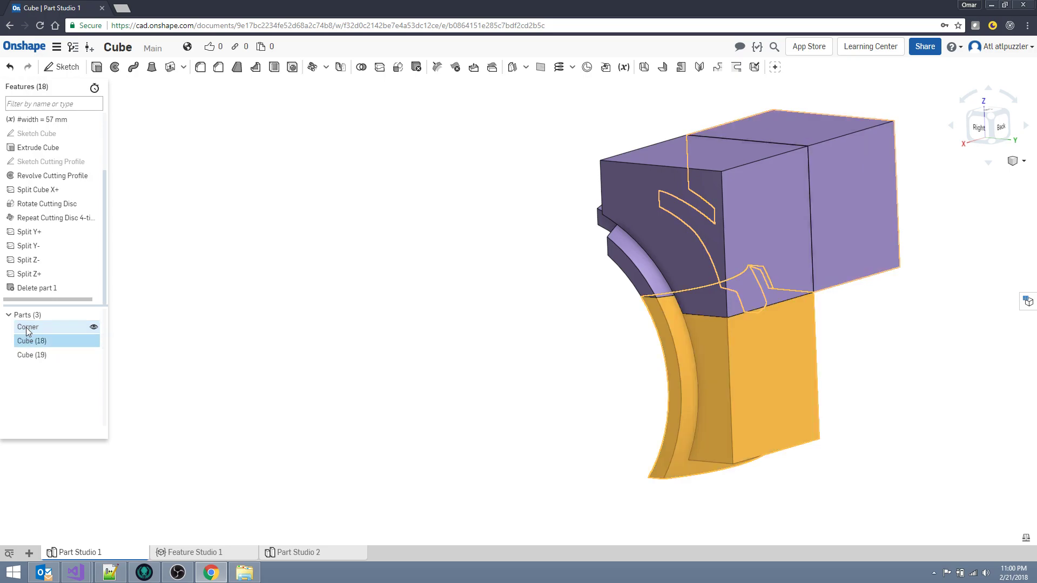
{"action": "right_click", "coordinate": [28, 340]}
{"action": "left_click", "coordinate": [35, 346]}
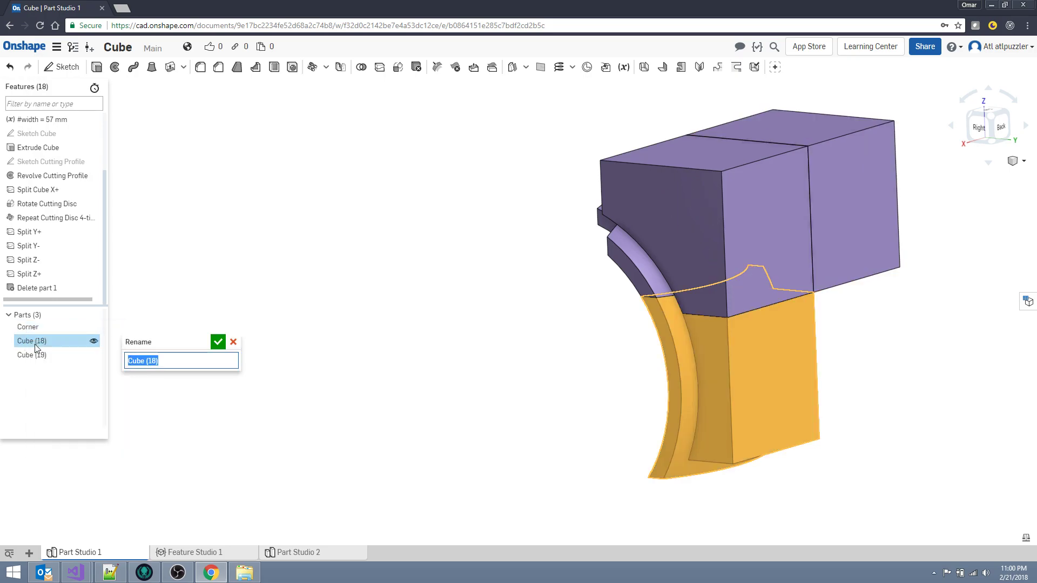
{"action": "type", "text": "Edge"}
{"action": "key", "text": "Return"}
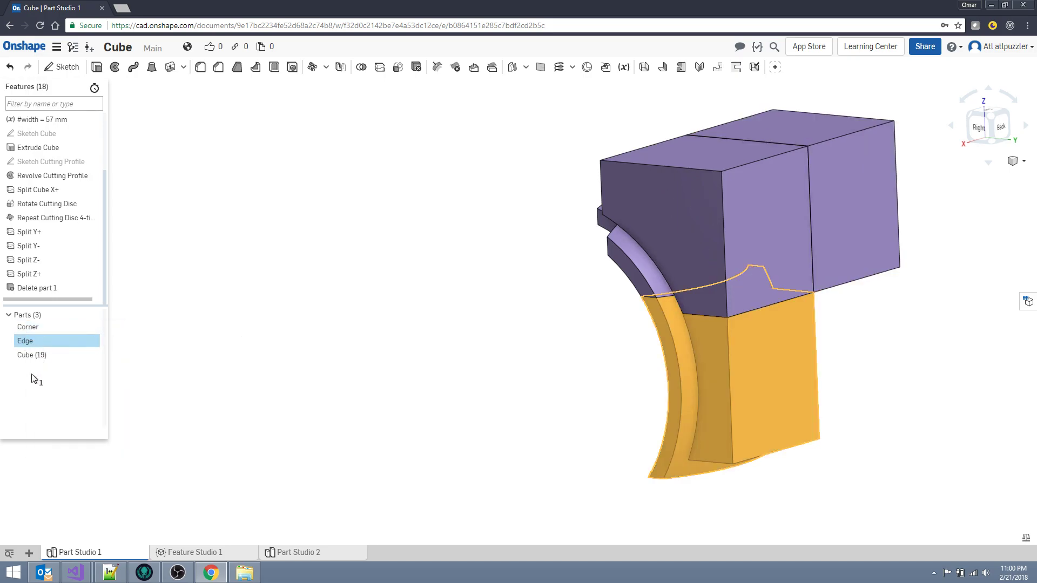
Step: Rename the Edge part to 'Center'
{"action": "left_click", "coordinate": [24, 356]}
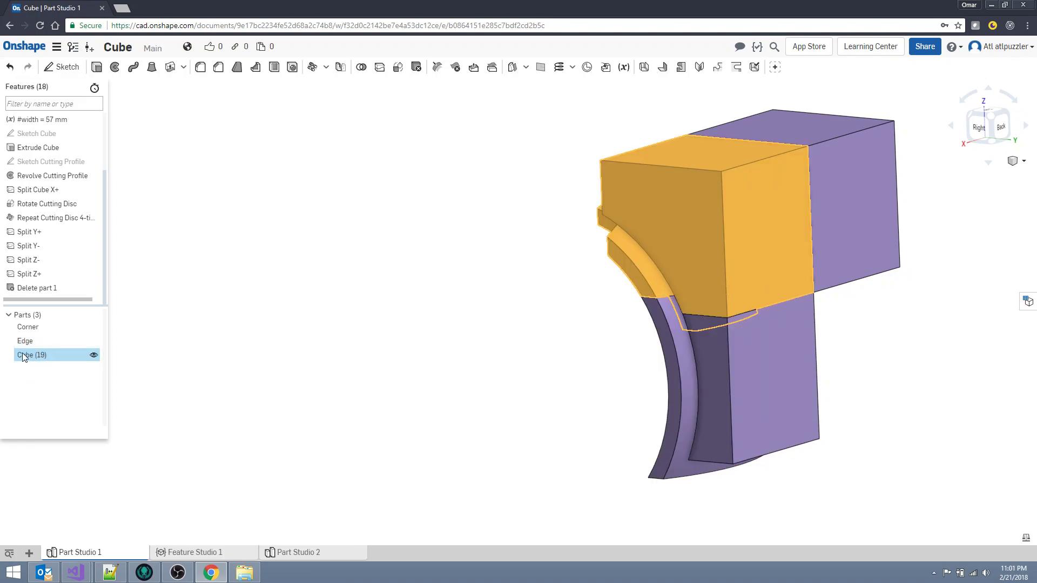
{"action": "right_click", "coordinate": [24, 357]}
{"action": "left_click", "coordinate": [25, 342], "text": "ctrl"}
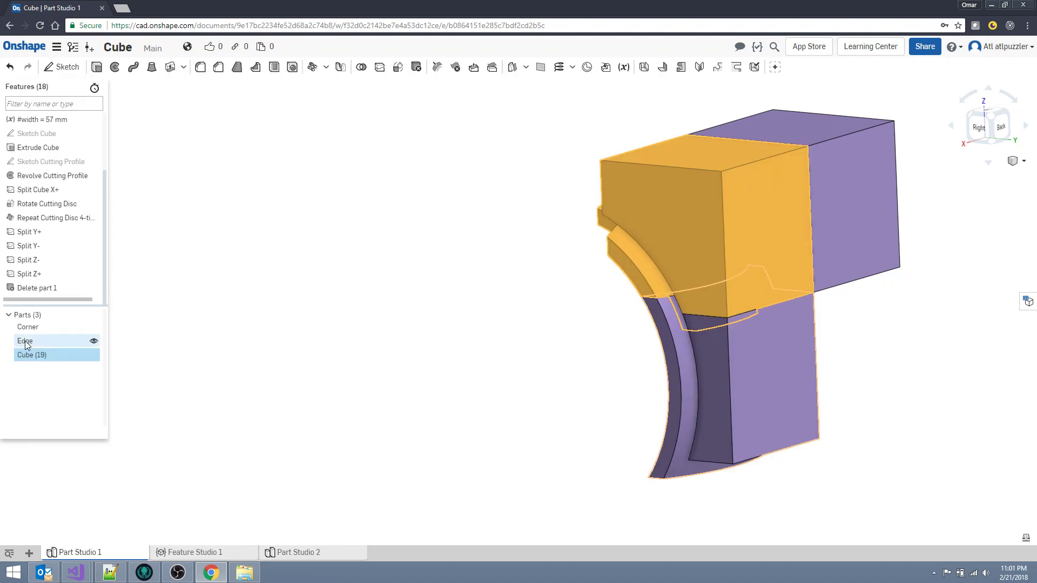
{"action": "left_click", "coordinate": [30, 344]}
{"action": "right_click", "coordinate": [29, 342]}
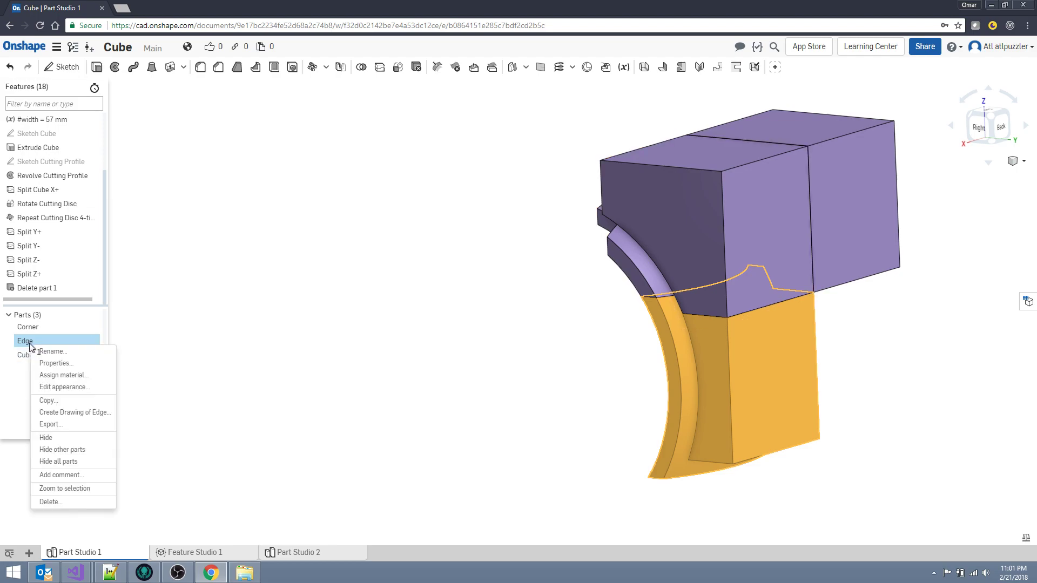
{"action": "left_click", "coordinate": [43, 352]}
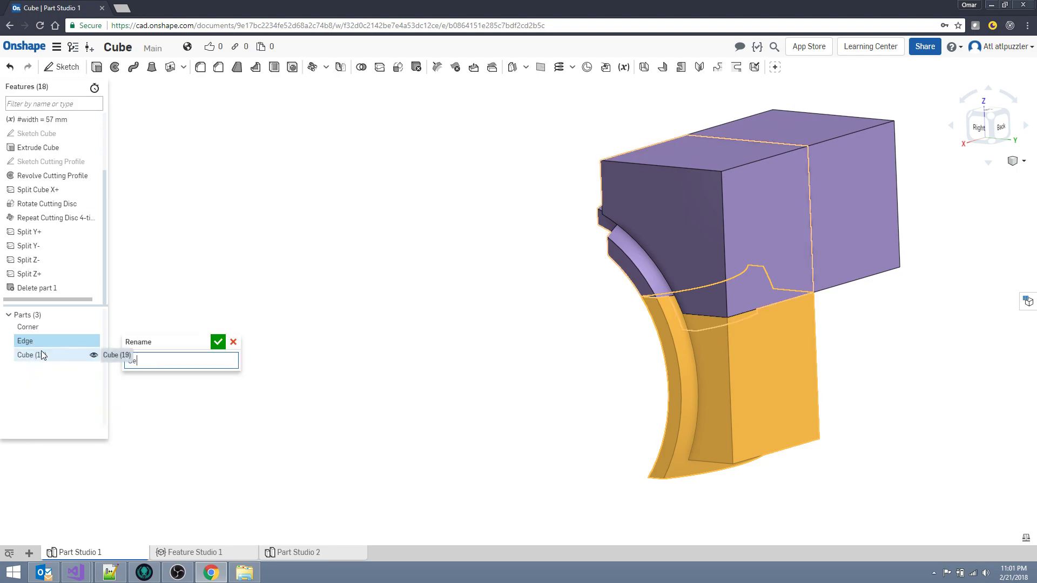
{"action": "type", "text": "Center"}
{"action": "key", "text": "Return"}
Step: Rename the Cube (19) part to 'Edge'
{"action": "left_click", "coordinate": [27, 355], "text": "ctrl"}
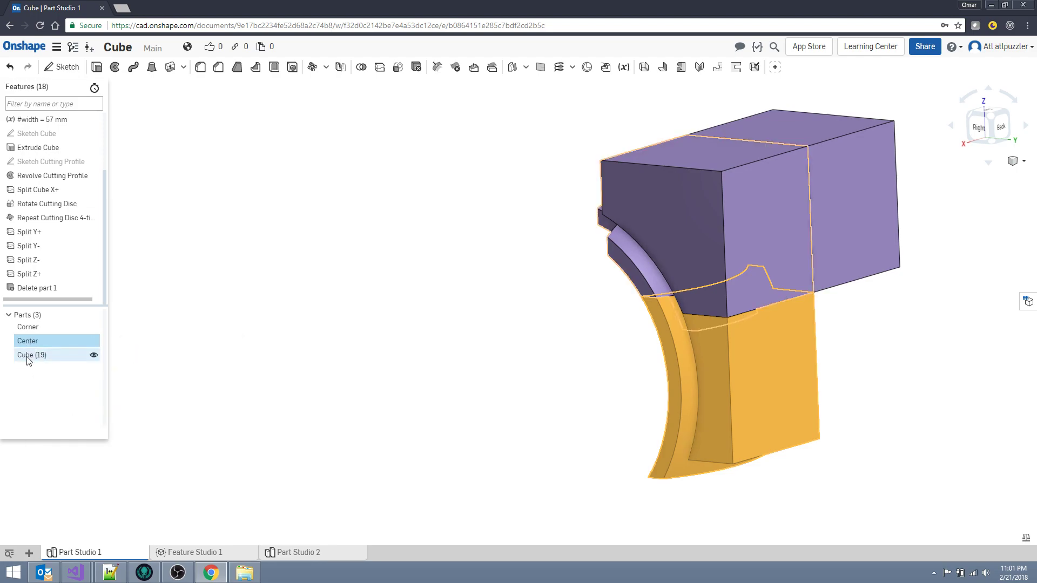
{"action": "right_click", "coordinate": [27, 357]}
{"action": "key", "text": "Escape"}
{"action": "left_click", "coordinate": [31, 355]}
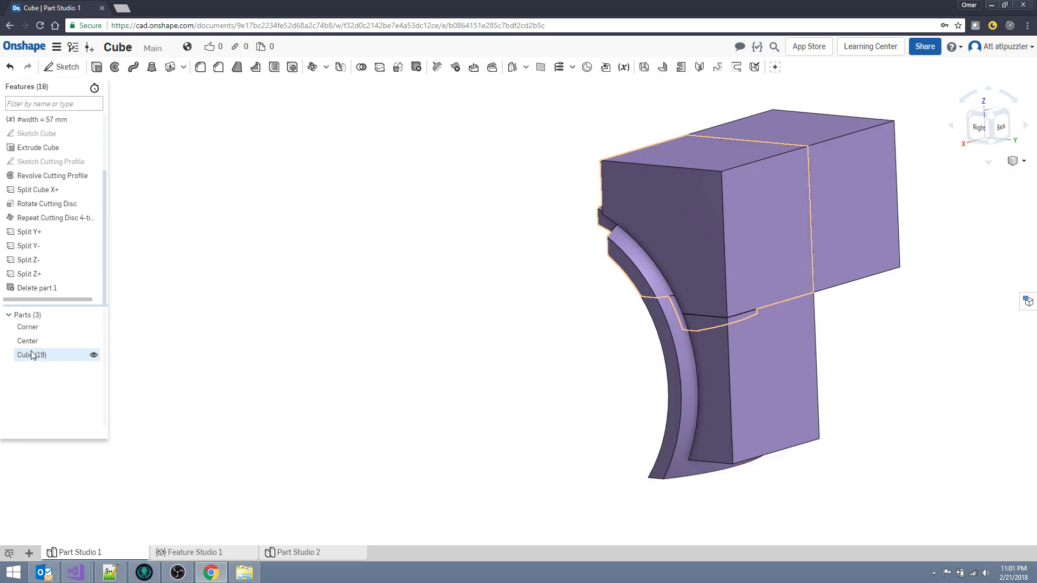
{"action": "right_click", "coordinate": [27, 356]}
{"action": "left_click", "coordinate": [34, 360]}
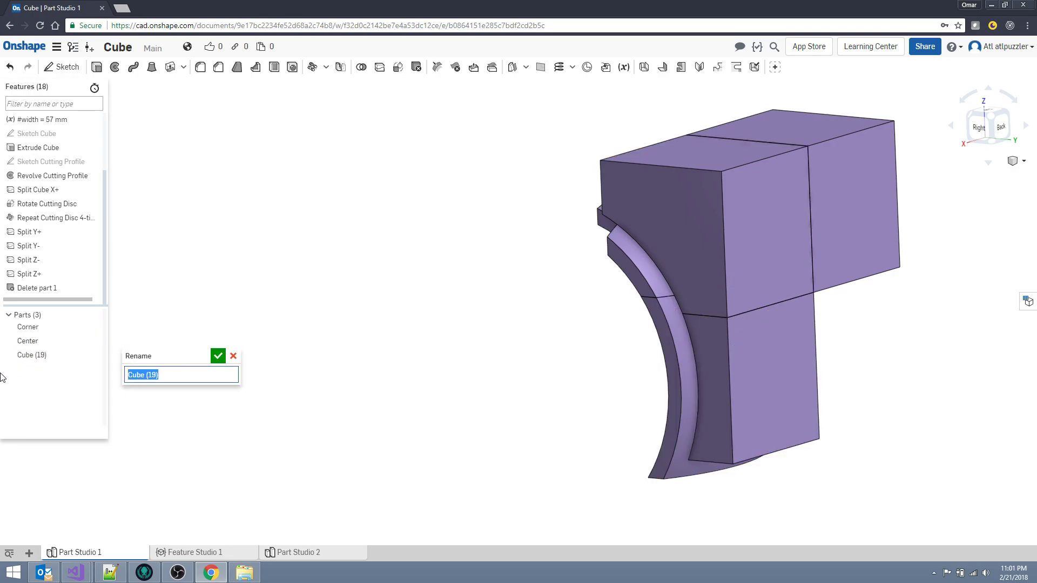
{"action": "type", "text": "Edge"}
{"action": "key", "text": "Return"}
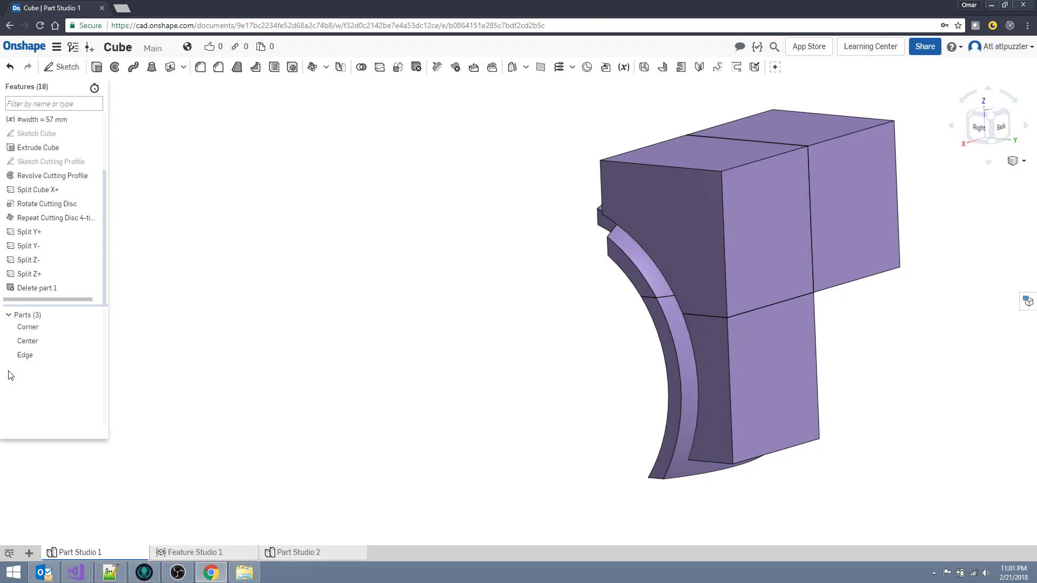
Step: Hide Edge and Center to inspect the Corner part alone from below
{"action": "right_click_drag", "start_coordinate": [426, 347], "coordinate": [535, 338]}
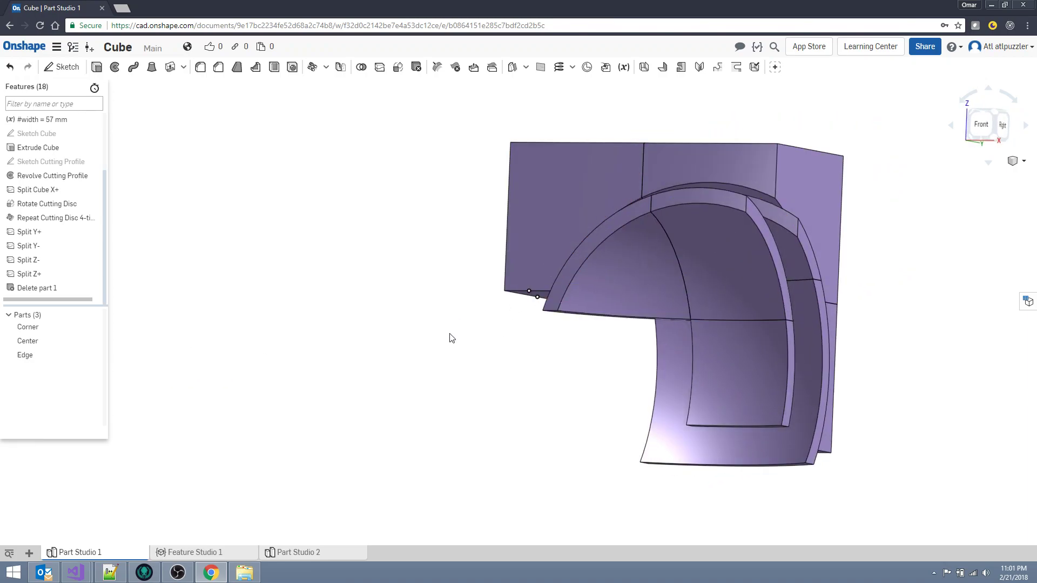
{"action": "left_click", "coordinate": [94, 356]}
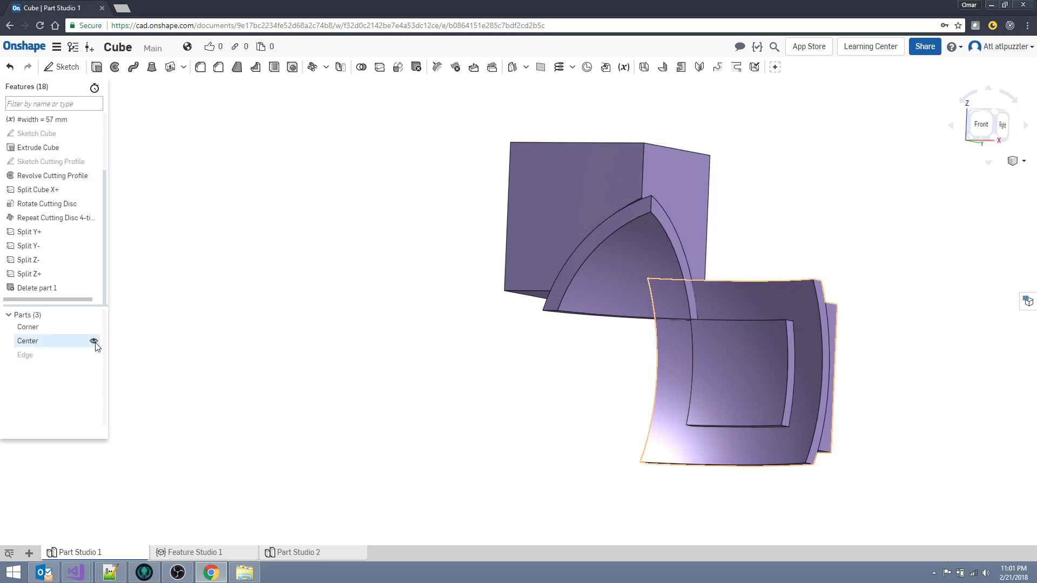
{"action": "left_click", "coordinate": [94, 342]}
{"action": "right_click_drag", "start_coordinate": [478, 357], "coordinate": [363, 327]}
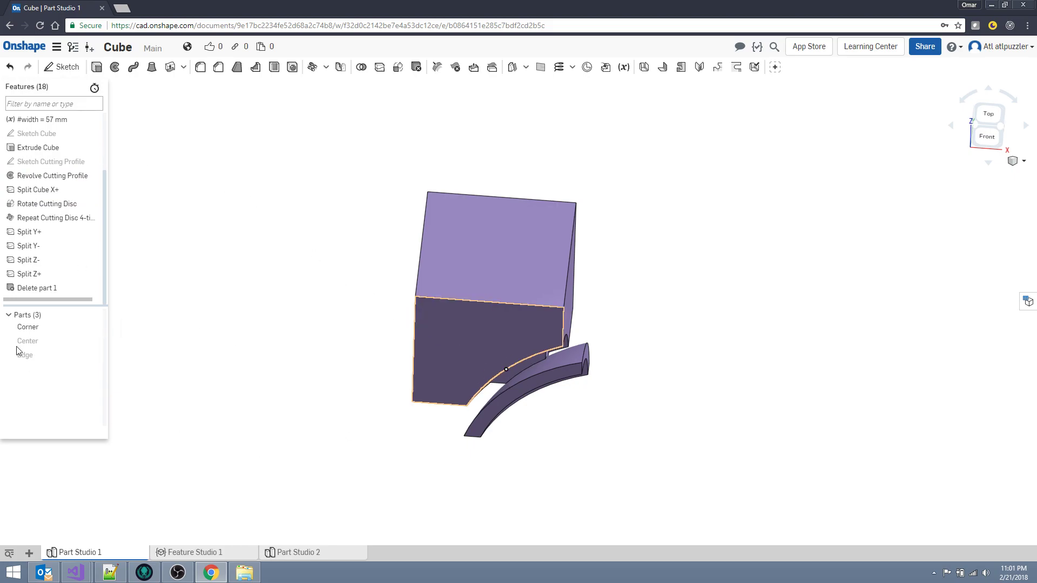
Step: Show Center and hide Corner to inspect the Center part's underside
{"action": "left_click", "coordinate": [95, 342]}
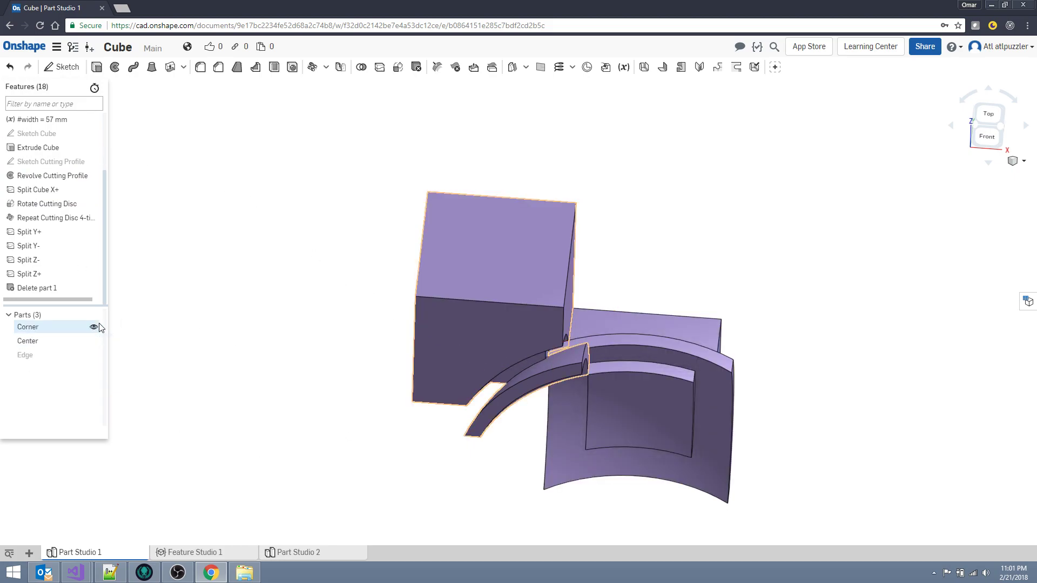
{"action": "left_click", "coordinate": [98, 327]}
{"action": "right_click_drag", "start_coordinate": [327, 313], "coordinate": [348, 368]}
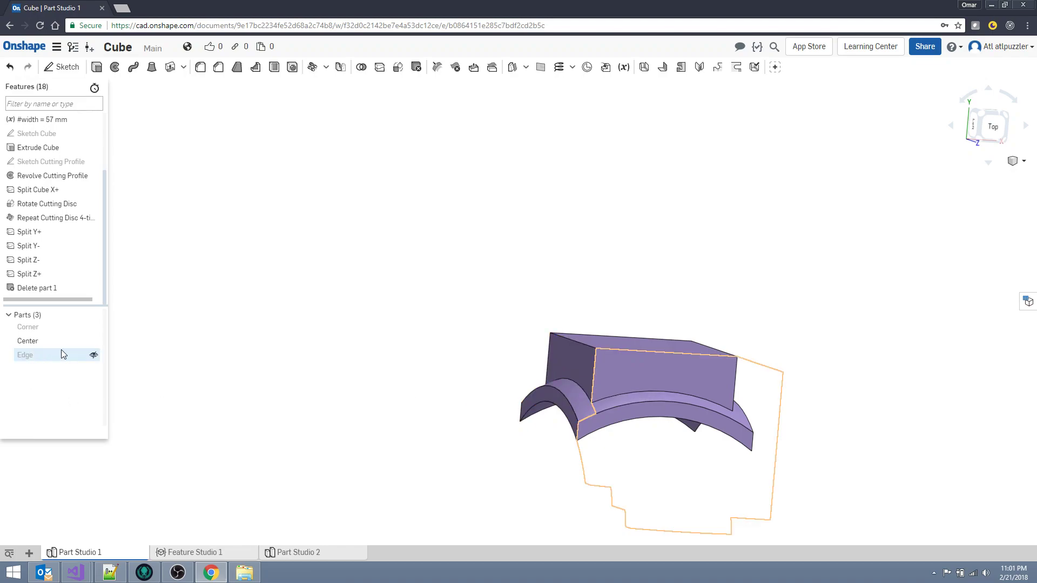
Step: Hide Center and show Edge, viewing the Edge part from the left side
{"action": "left_click", "coordinate": [94, 341]}
{"action": "left_click", "coordinate": [95, 355]}
{"action": "right_click_drag", "start_coordinate": [463, 403], "coordinate": [500, 327]}
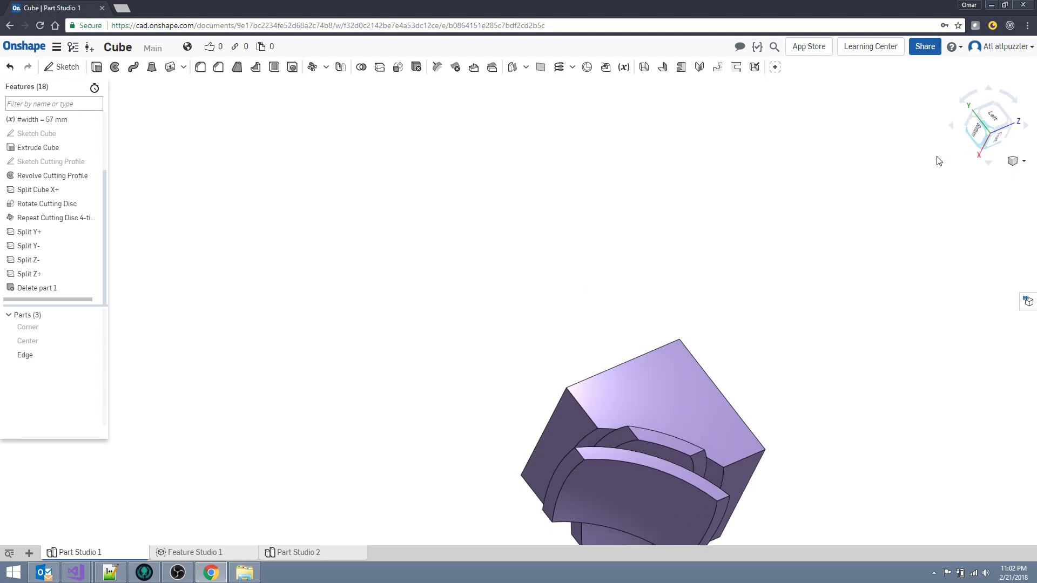
Step: Inspect the Edge part from the front, tilted and underside views
{"action": "left_click", "coordinate": [999, 138]}
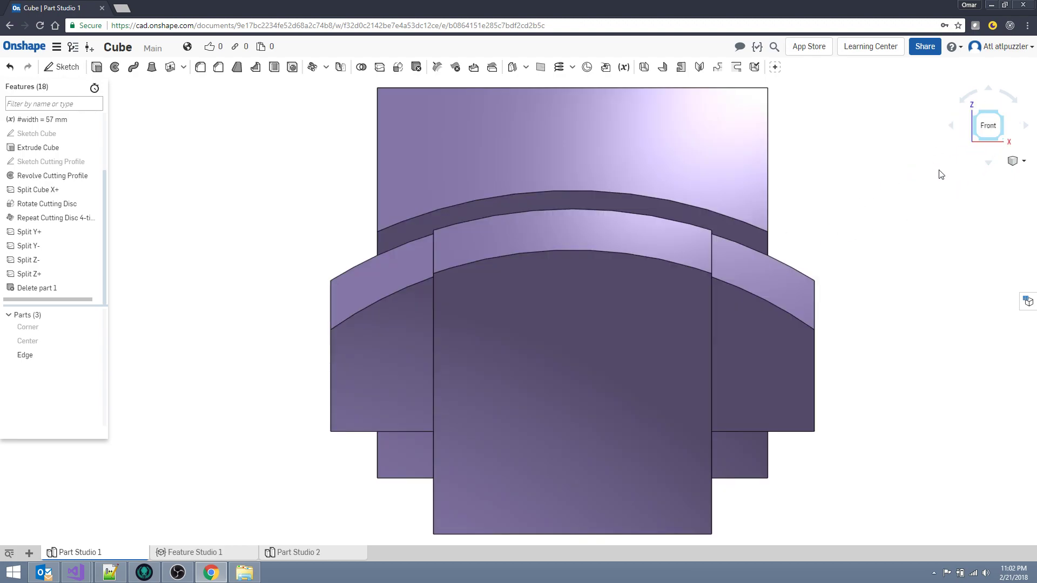
{"action": "scroll", "coordinate": [274, 217], "scroll_direction": "up", "scroll_amount": 3}
{"action": "scroll", "coordinate": [276, 217], "scroll_direction": "down", "scroll_amount": 5}
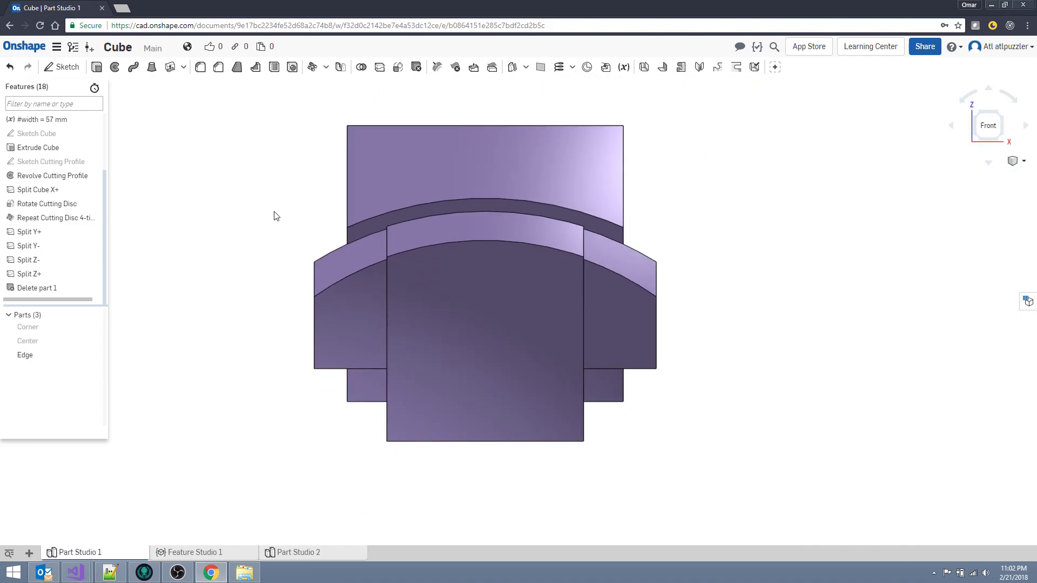
{"action": "right_click_drag", "start_coordinate": [275, 216], "coordinate": [318, 241]}
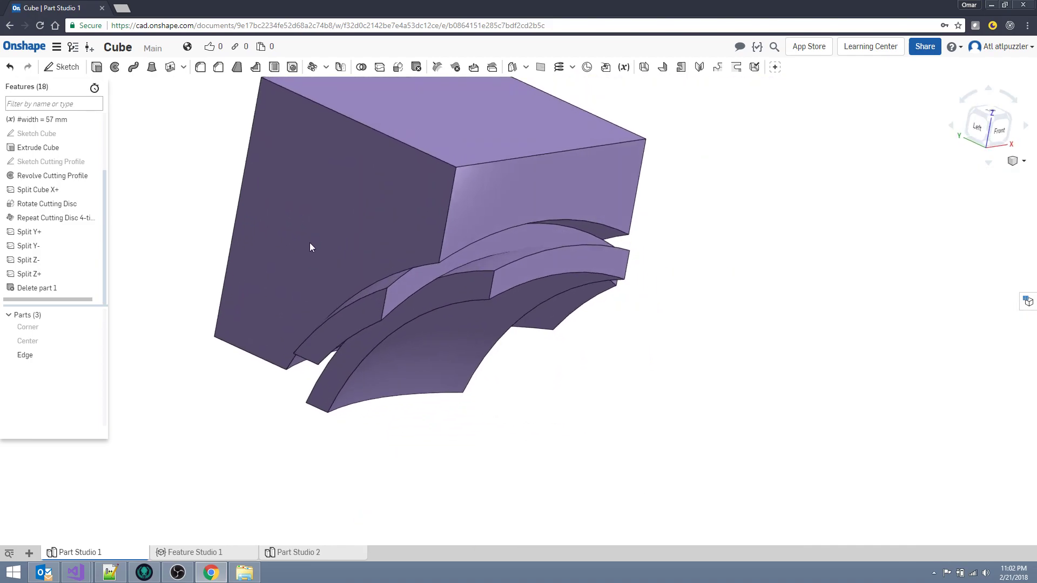
{"action": "right_click_drag", "start_coordinate": [655, 346], "coordinate": [675, 308]}
{"action": "left_click", "coordinate": [993, 133]}
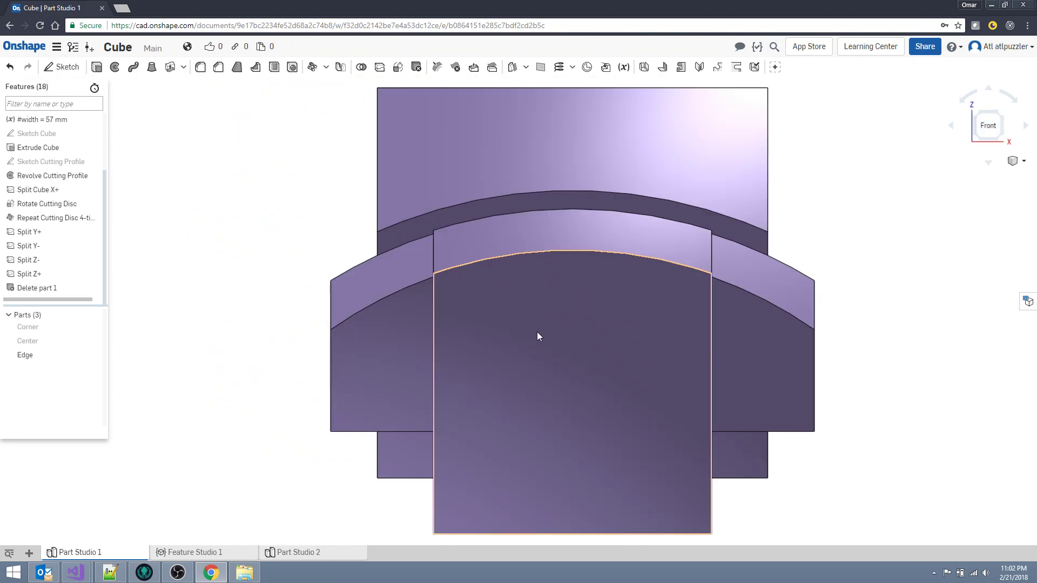
{"action": "scroll", "coordinate": [254, 183], "scroll_direction": "up", "scroll_amount": 5}
{"action": "right_click_drag", "start_coordinate": [259, 346], "coordinate": [322, 345]}
{"action": "right_click_drag", "start_coordinate": [221, 410], "coordinate": [245, 414]}
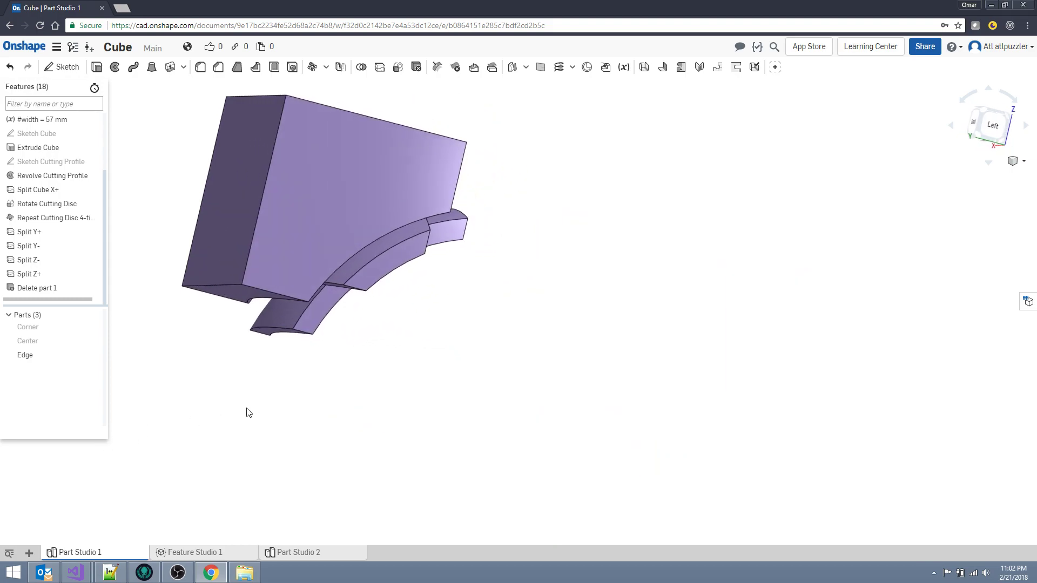
Step: Briefly show Center beside Edge, then hide Center and Edge, leaving only Corner visible
{"action": "left_click", "coordinate": [86, 340]}
{"action": "left_click", "coordinate": [93, 327]}
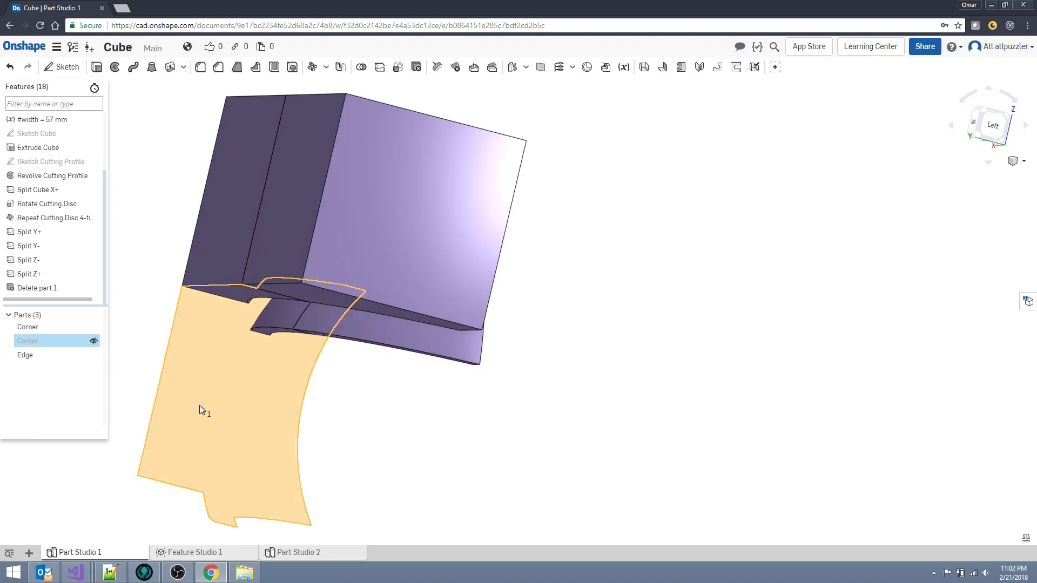
{"action": "left_click", "coordinate": [94, 342]}
{"action": "left_click", "coordinate": [380, 404]}
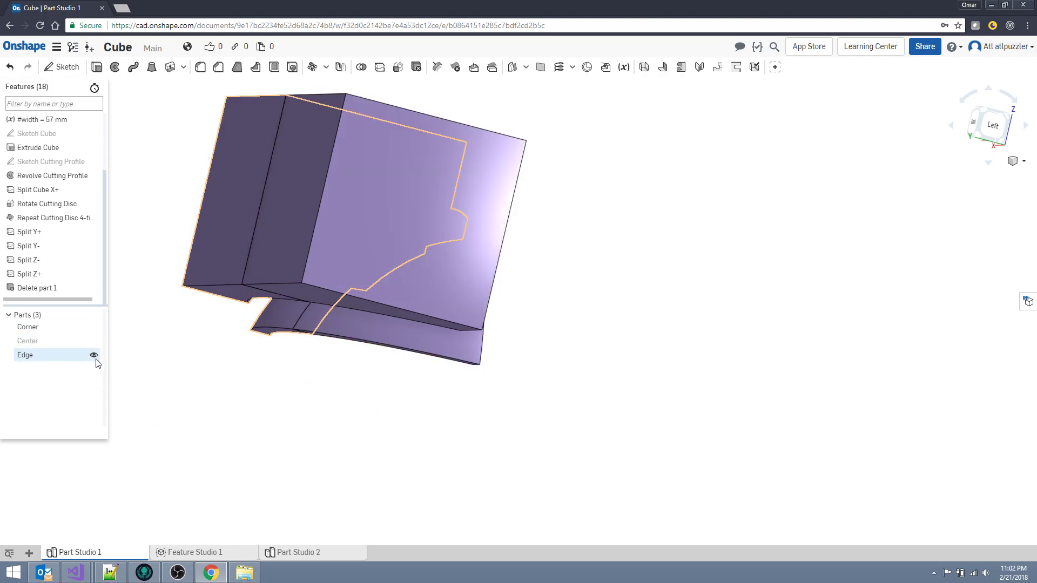
{"action": "left_click", "coordinate": [94, 355]}
{"action": "mouse_move", "coordinate": [267, 405]}
{"action": "right_mouse_down"}
{"action": "mouse_move", "coordinate": [331, 371]}
{"action": "mouse_move", "coordinate": [320, 335]}
{"action": "mouse_move", "coordinate": [320, 345]}
{"action": "right_mouse_up"}
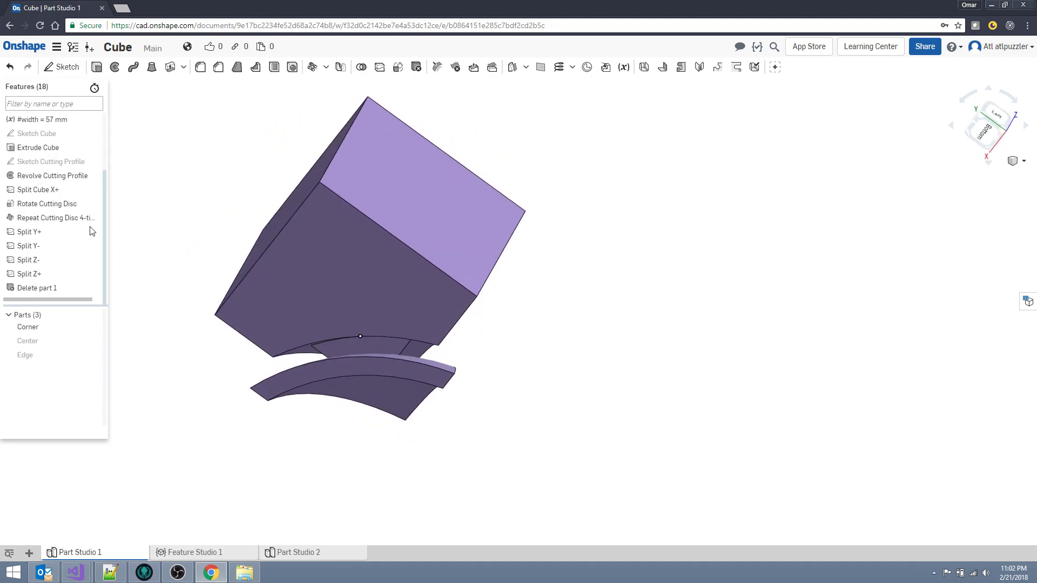
Step: Review the Cutting Profile sketch from Left and Right views, then close it and return to isometric
{"action": "double_click", "coordinate": [83, 161]}
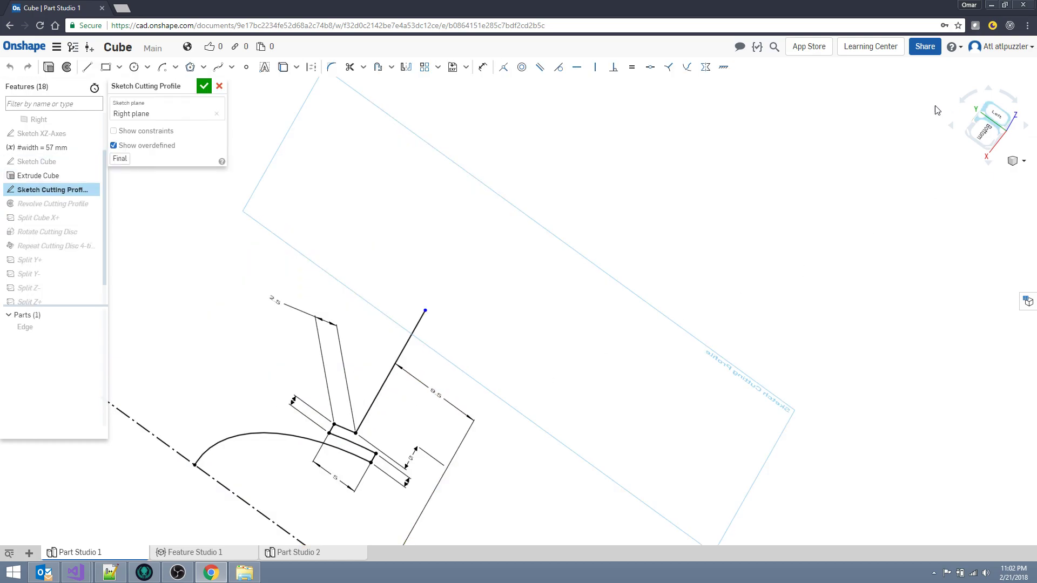
{"action": "left_click", "coordinate": [991, 119]}
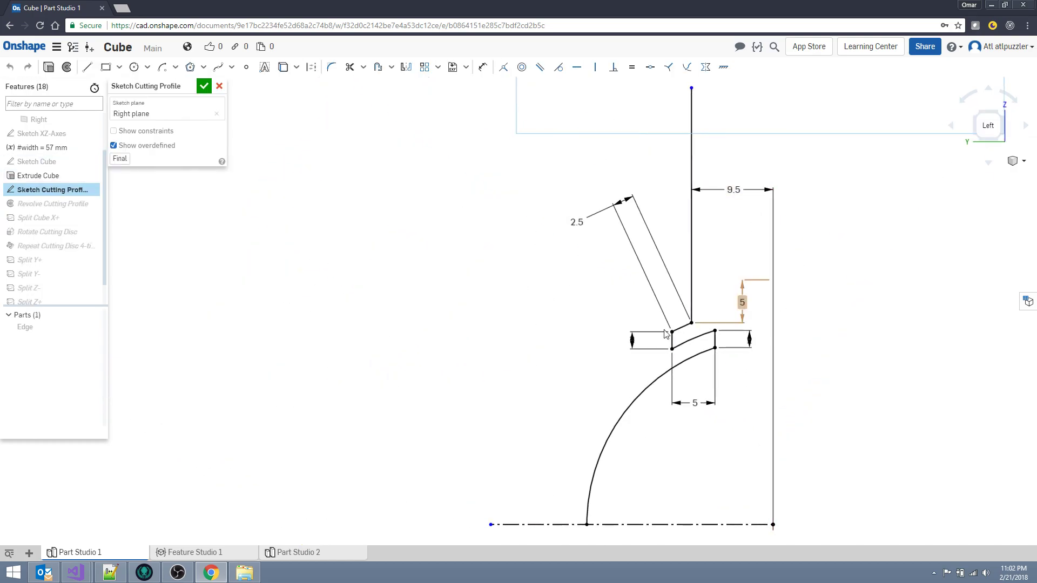
{"action": "left_click", "coordinate": [1027, 130]}
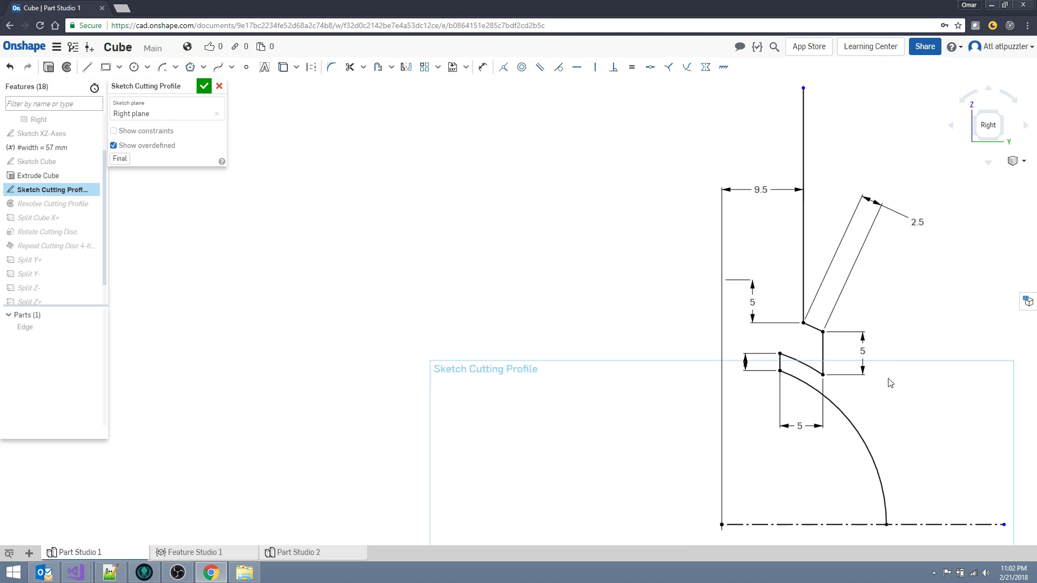
{"action": "left_click", "coordinate": [204, 86]}
{"action": "key", "text": "shift+7"}
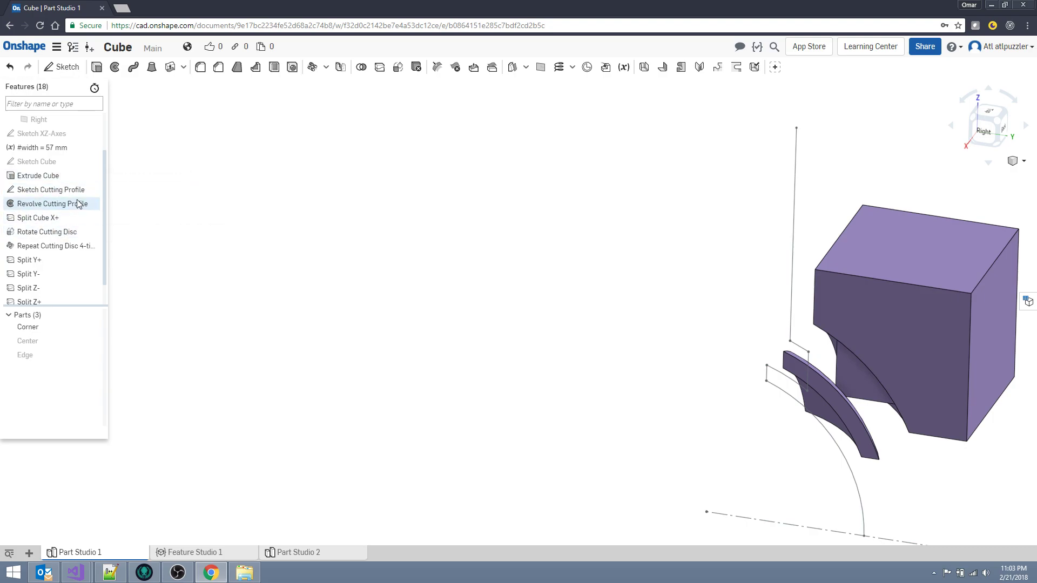
{"action": "double_click", "coordinate": [27, 217]}
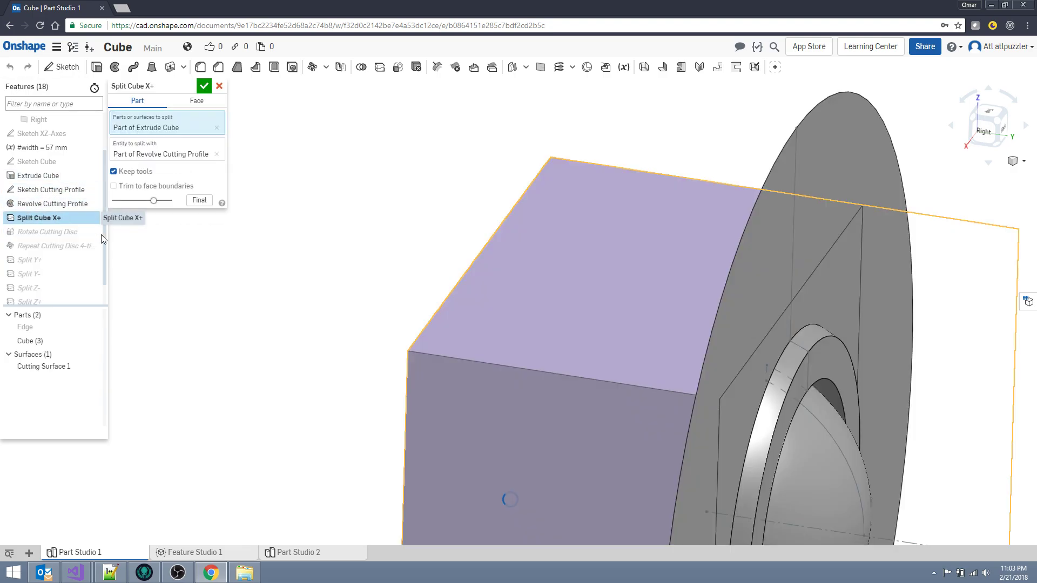
{"action": "left_click", "coordinate": [216, 86]}
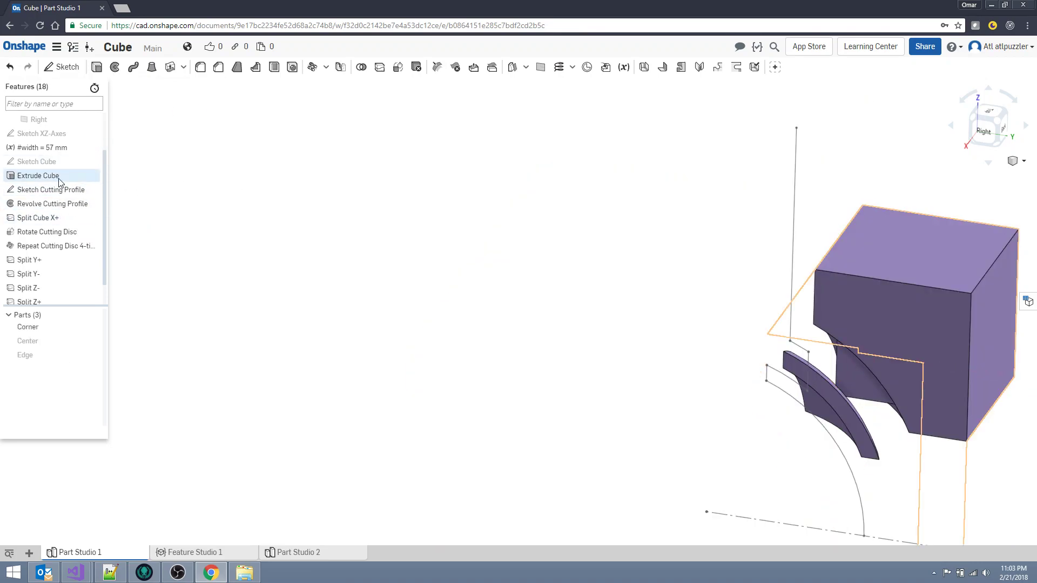
{"action": "left_click", "coordinate": [59, 191]}
{"action": "double_click", "coordinate": [59, 192]}
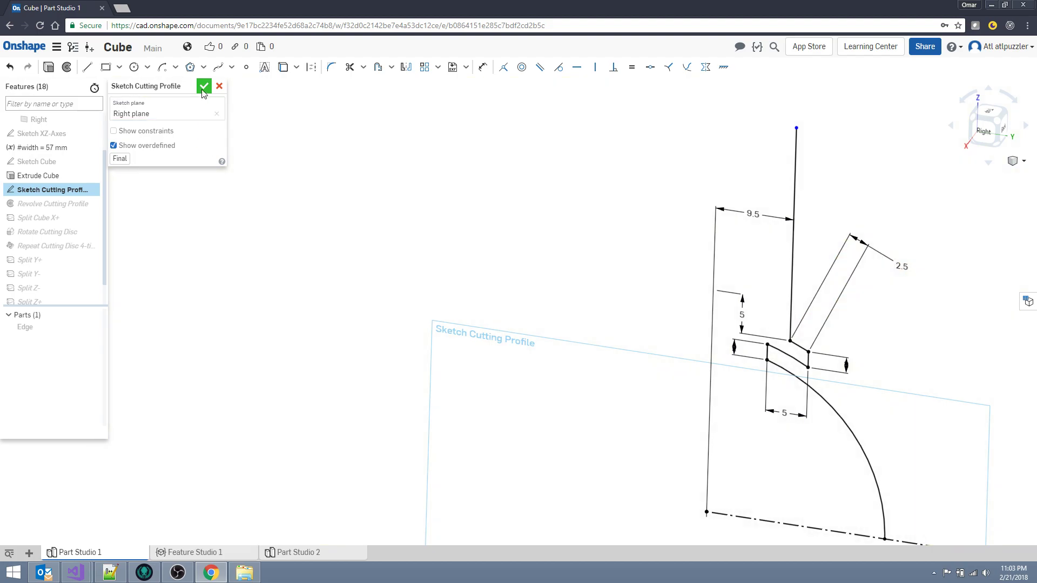
{"action": "key", "text": "Return"}
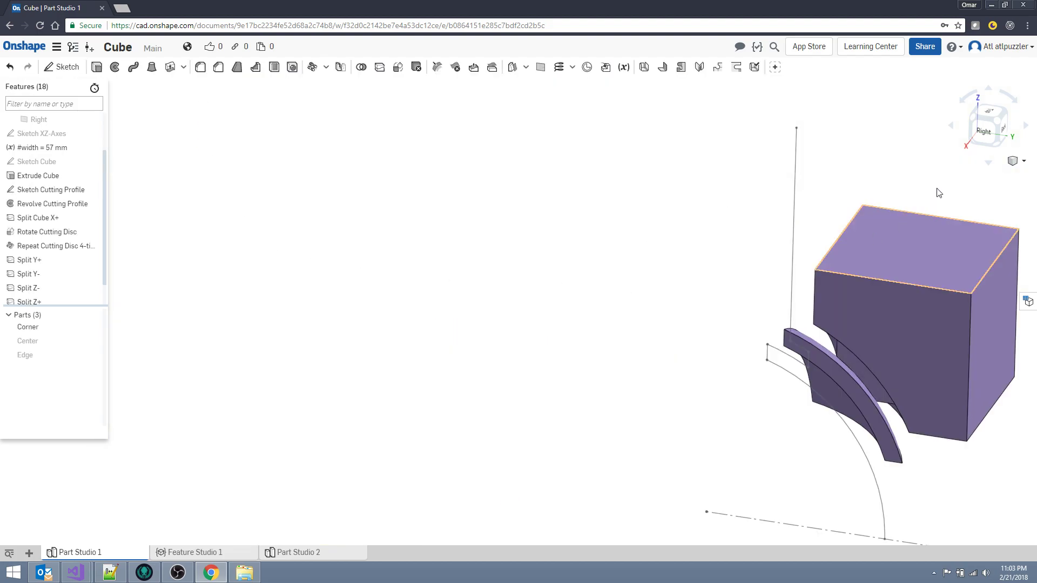
{"action": "left_click", "coordinate": [984, 135]}
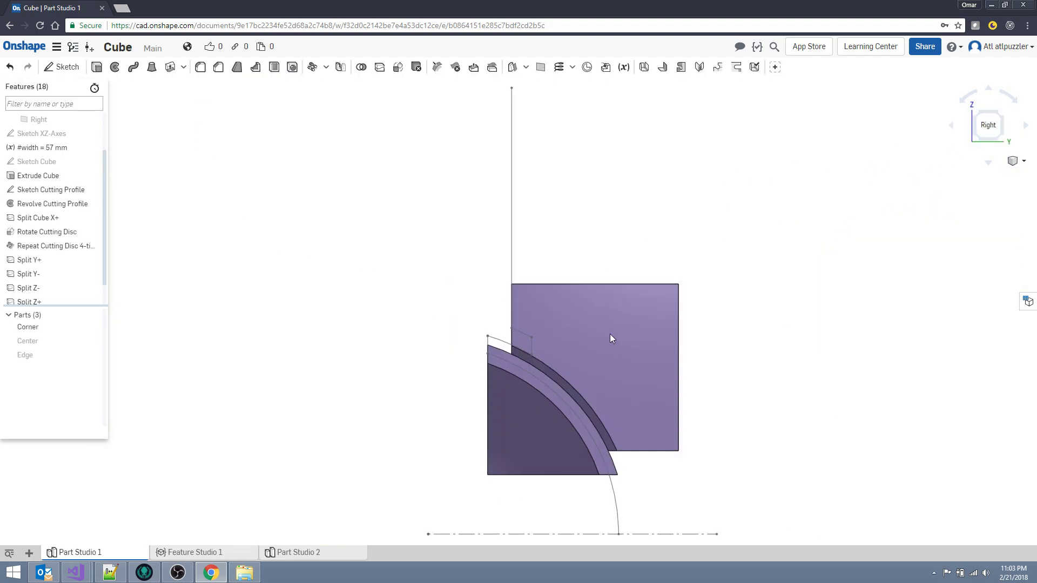
{"action": "right_click_drag", "start_coordinate": [724, 201], "coordinate": [703, 220]}
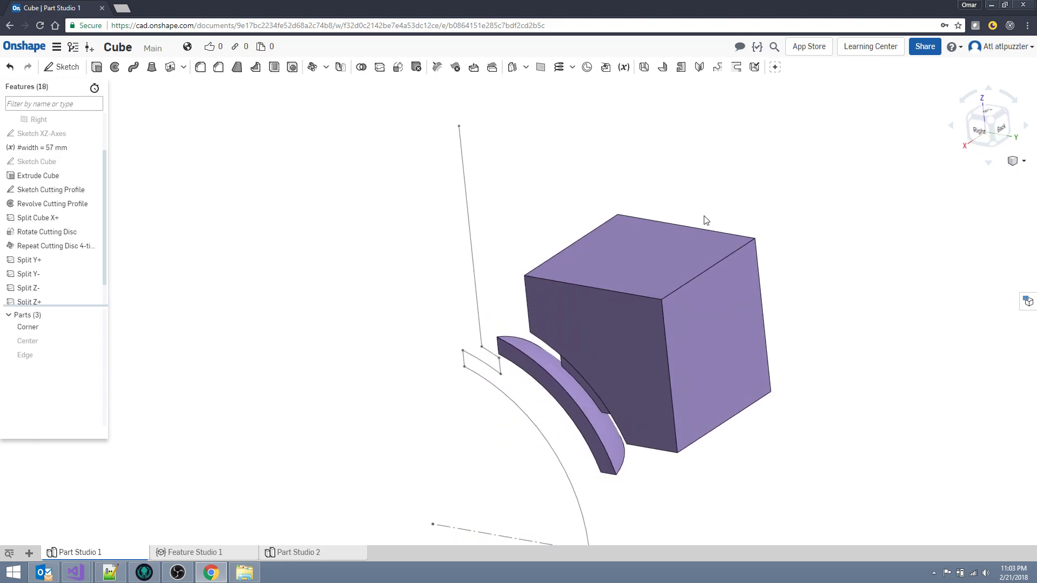